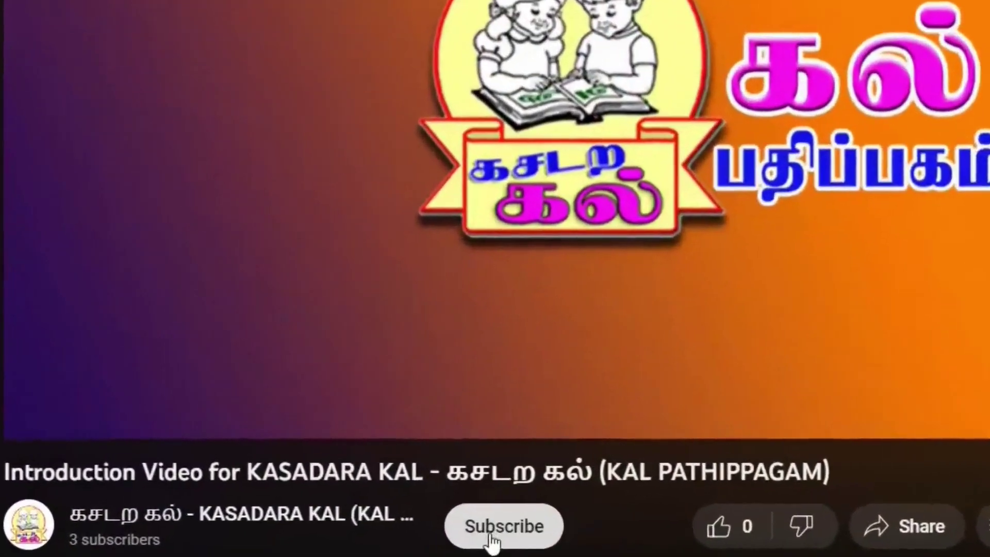
# Subscribe to KASADARA KAL with All notifications and like the bushed bearing introduction video
pyautogui.click(503, 536)
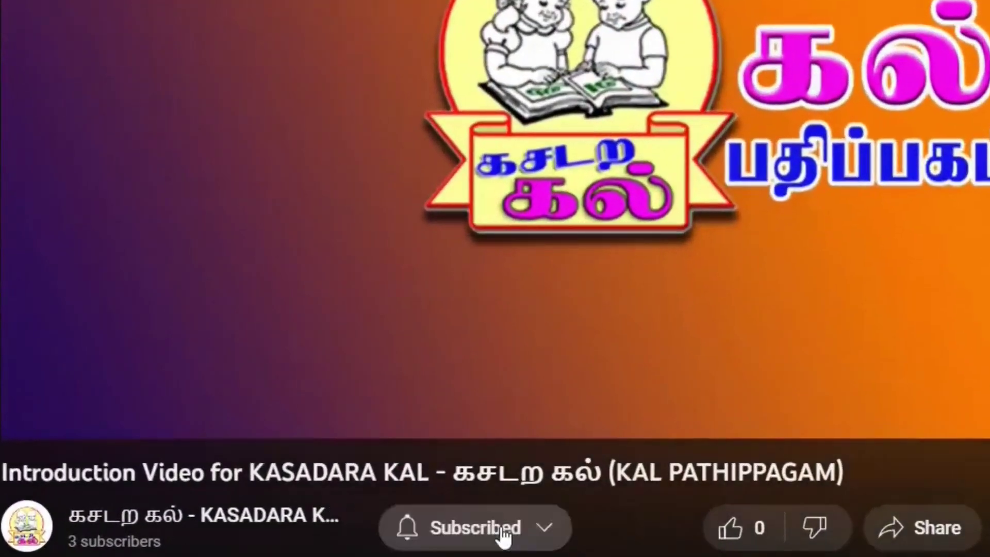
pyautogui.click(413, 531)
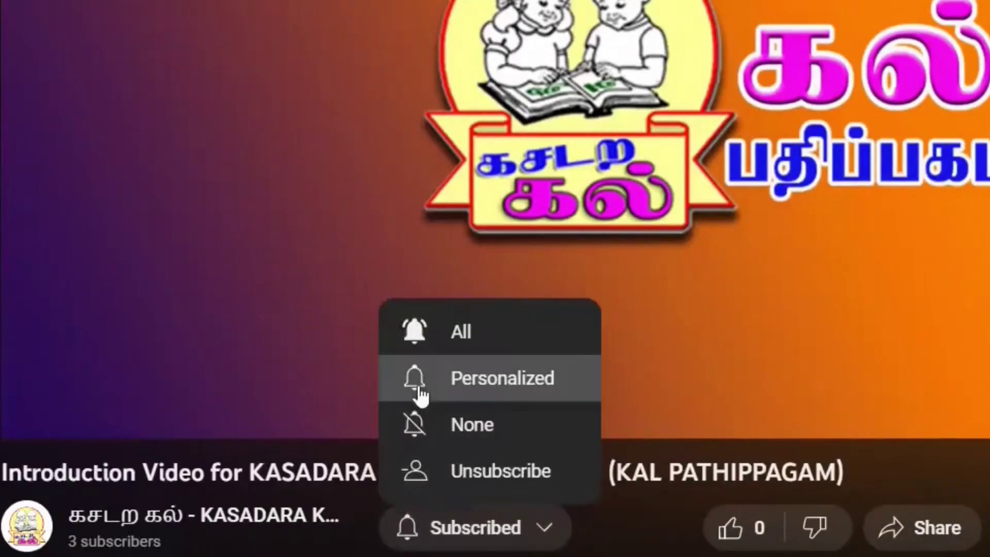
pyautogui.click(424, 344)
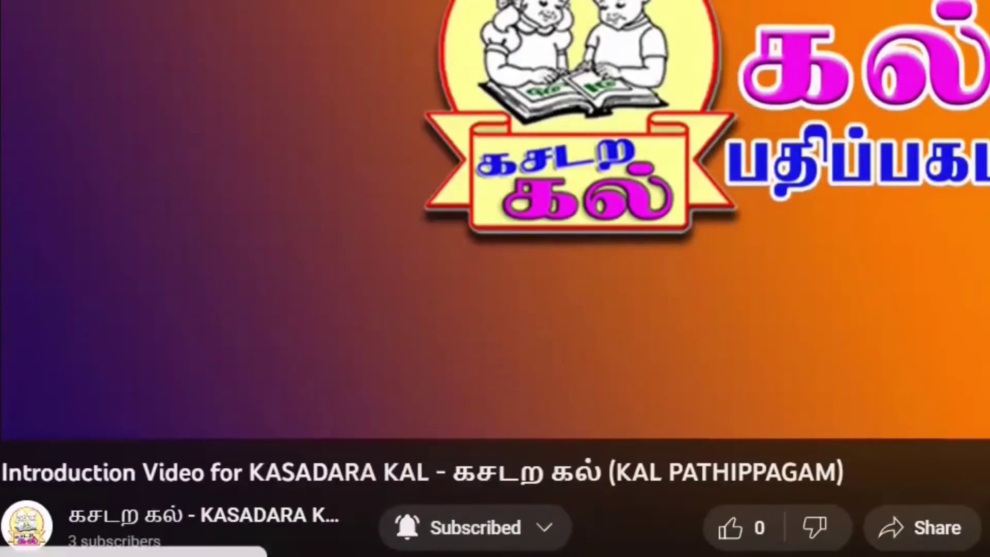
pyautogui.click(769, 533)
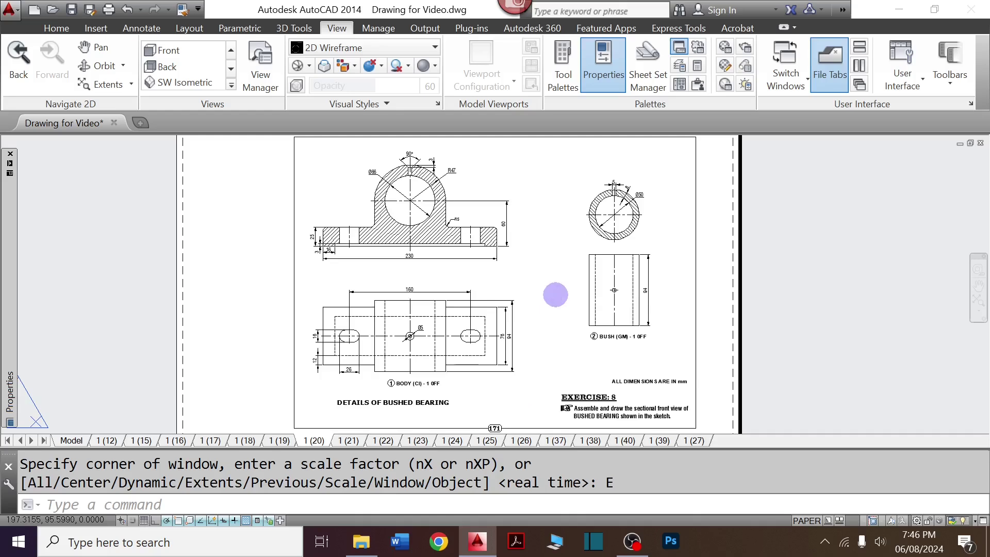
# Create a blank new drawing, glance at the reference drawing, then switch to the Front view
pyautogui.hotkey('ctrl', 'n')
pyautogui.click(594, 395)
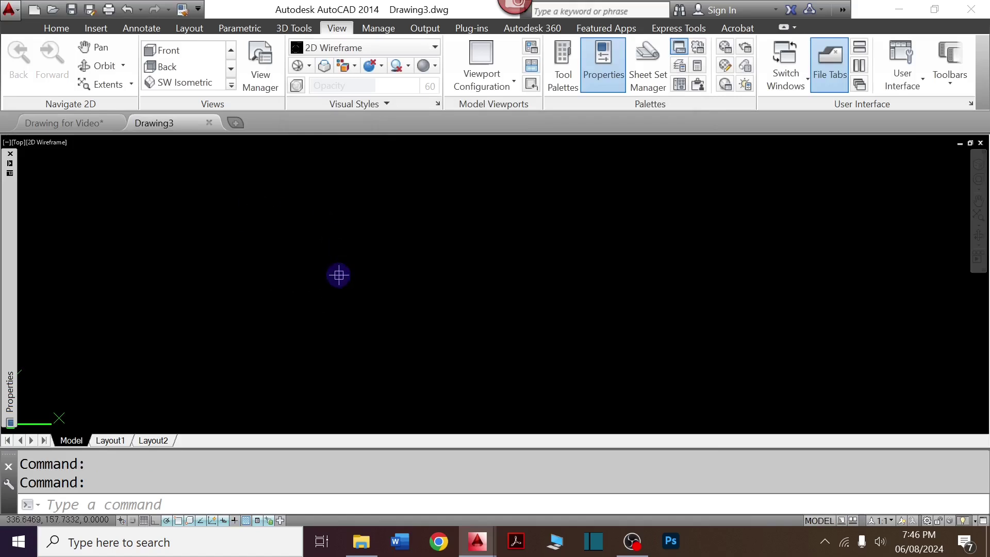
pyautogui.hotkey('ctrl', 'Tab')
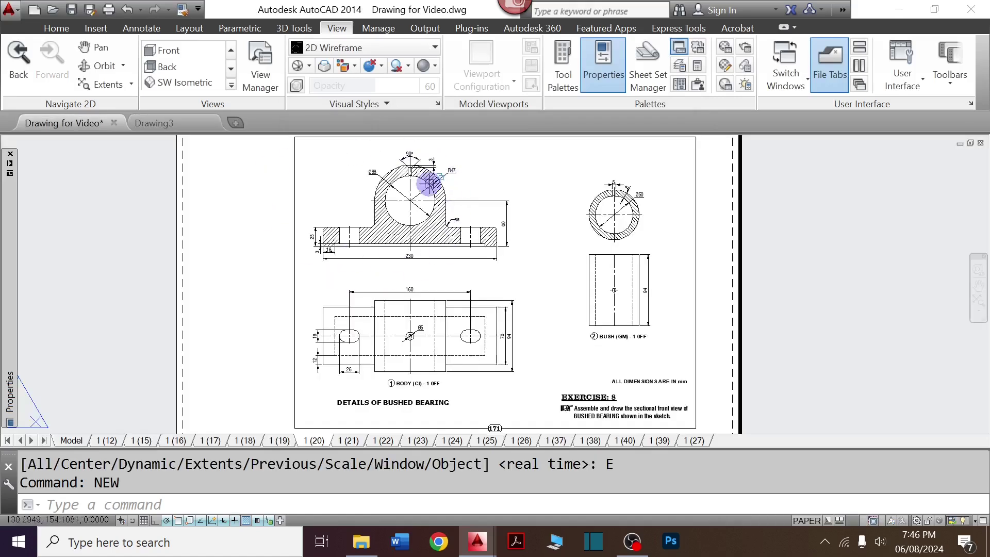
pyautogui.scroll(2, 498, 360)
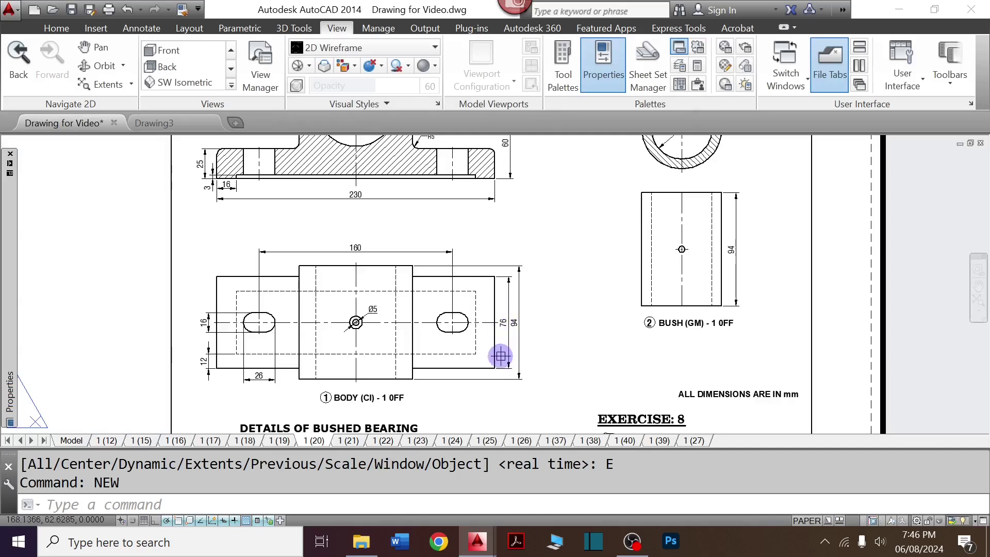
pyautogui.hotkey('ctrl', 'Tab')
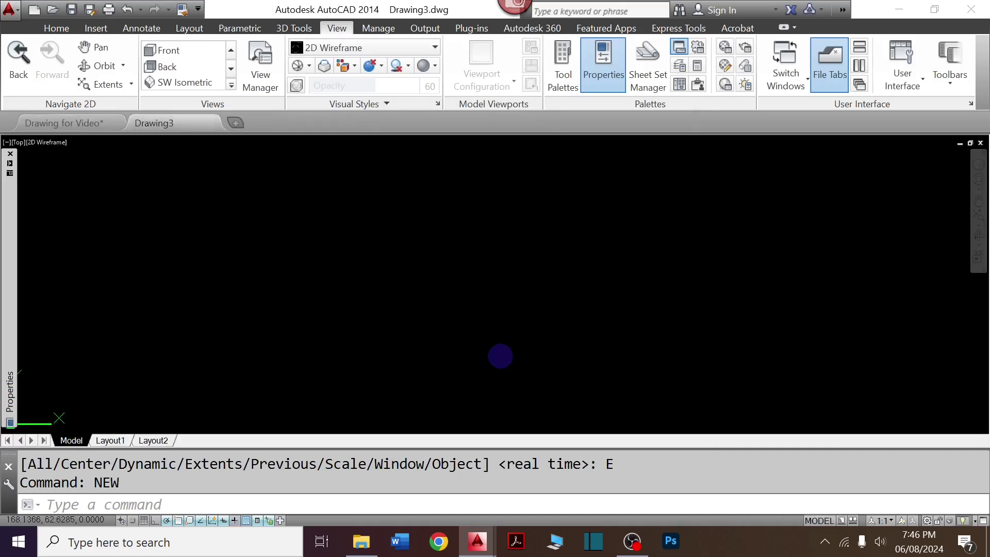
pyautogui.click(230, 85)
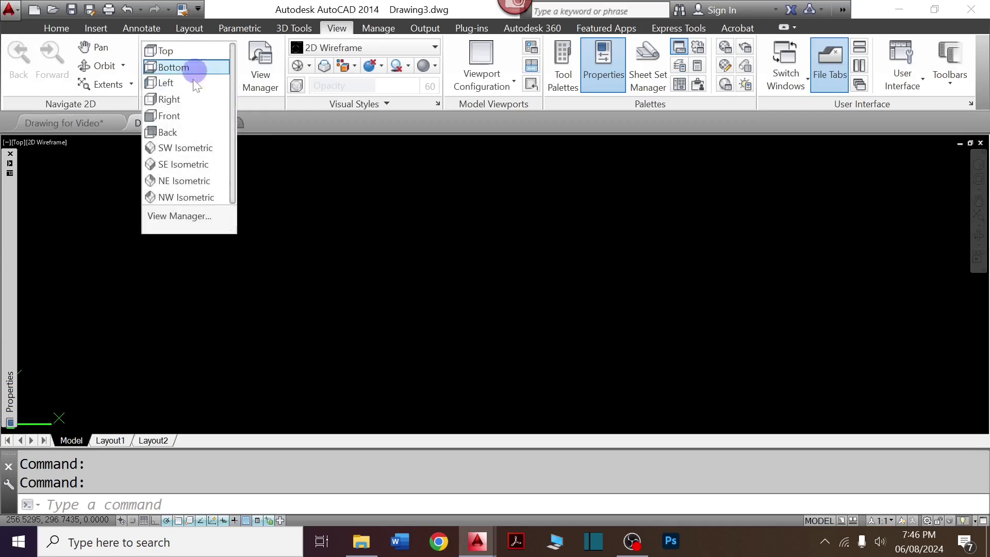
pyautogui.click(190, 116)
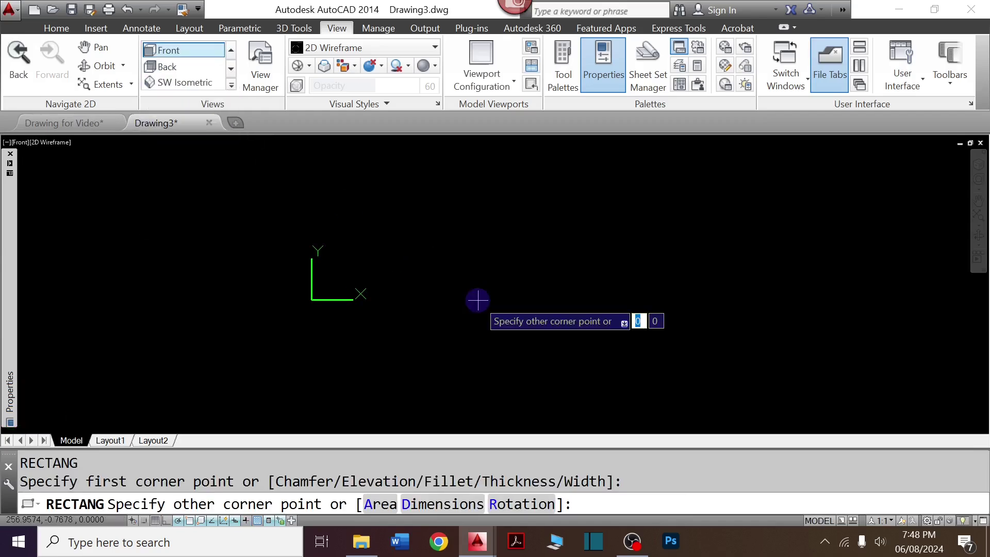
# Draw a 230 by 25 base rectangle with Ortho on
pyautogui.press('Escape')
pyautogui.write('C')
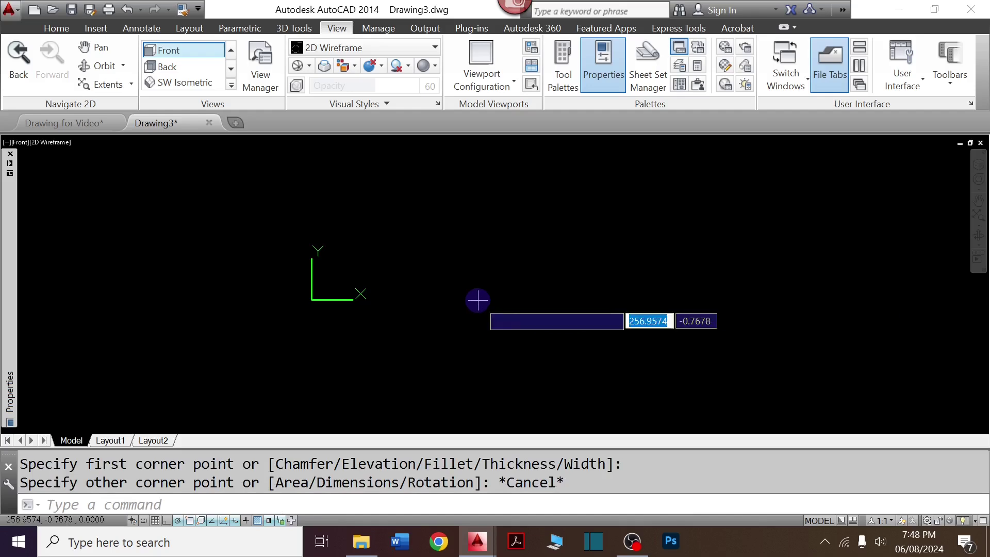
pyautogui.press('Return')
pyautogui.click(478, 298)
pyautogui.press('F8')
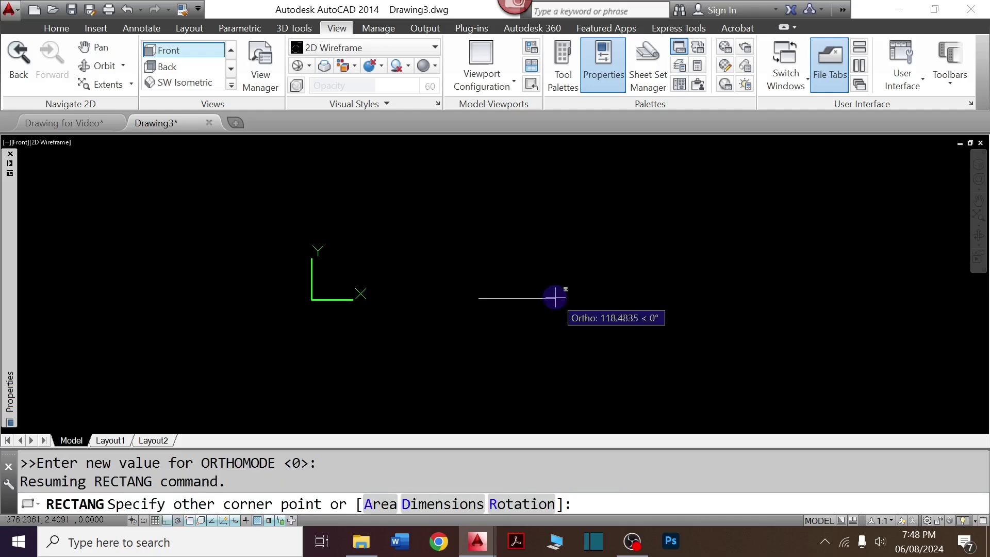
pyautogui.write('230')
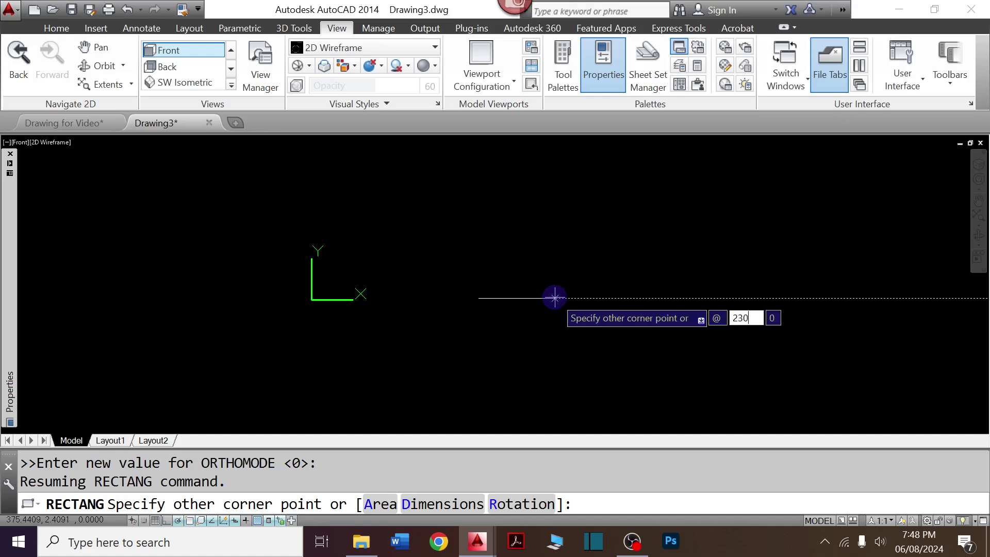
pyautogui.press('Tab')
pyautogui.write('5')
pyautogui.press('Return')
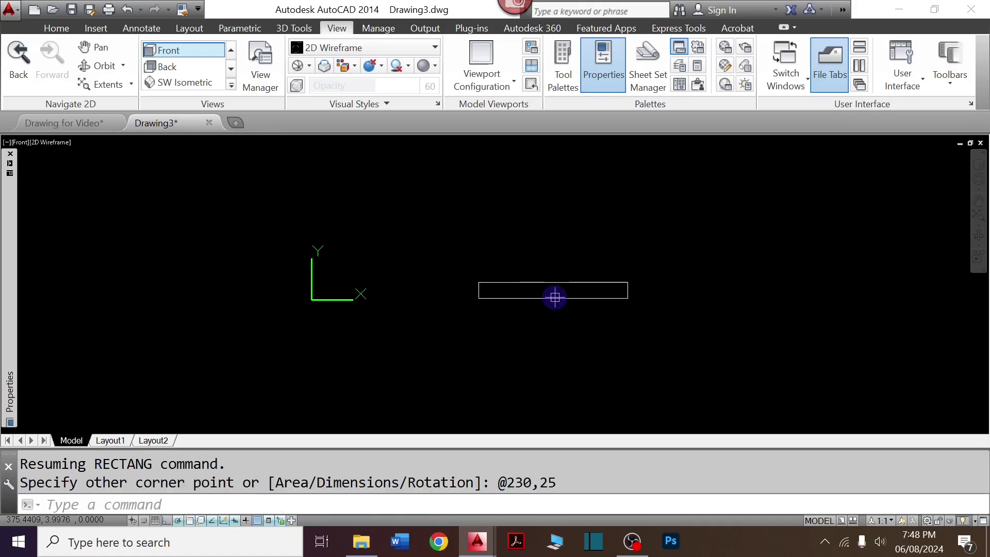
# Draw a 60-unit vertical line up from the rectangle's bottom midpoint
pyautogui.write('l')
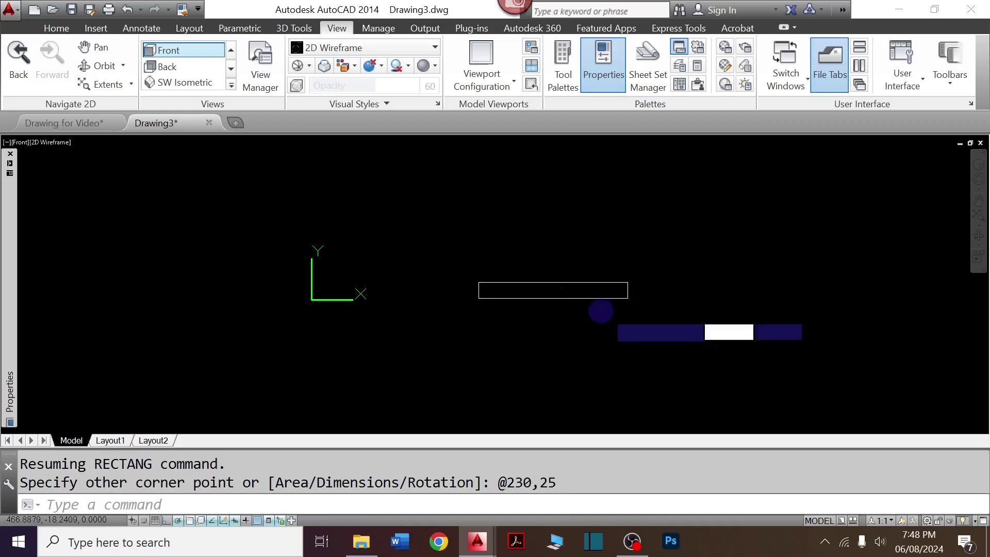
pyautogui.press('Return')
pyautogui.click(551, 299)
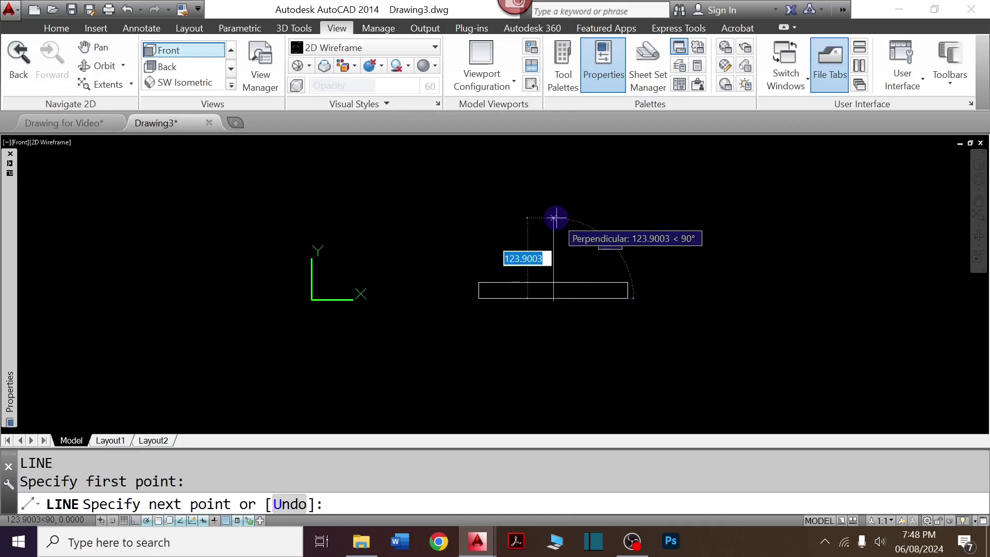
pyautogui.write('60')
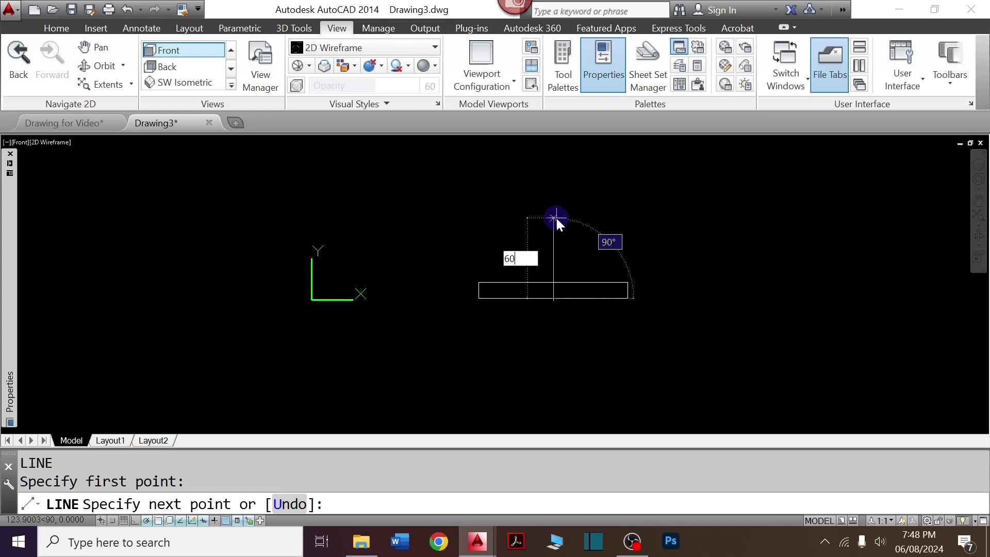
pyautogui.press('Return')
pyautogui.press('Return')
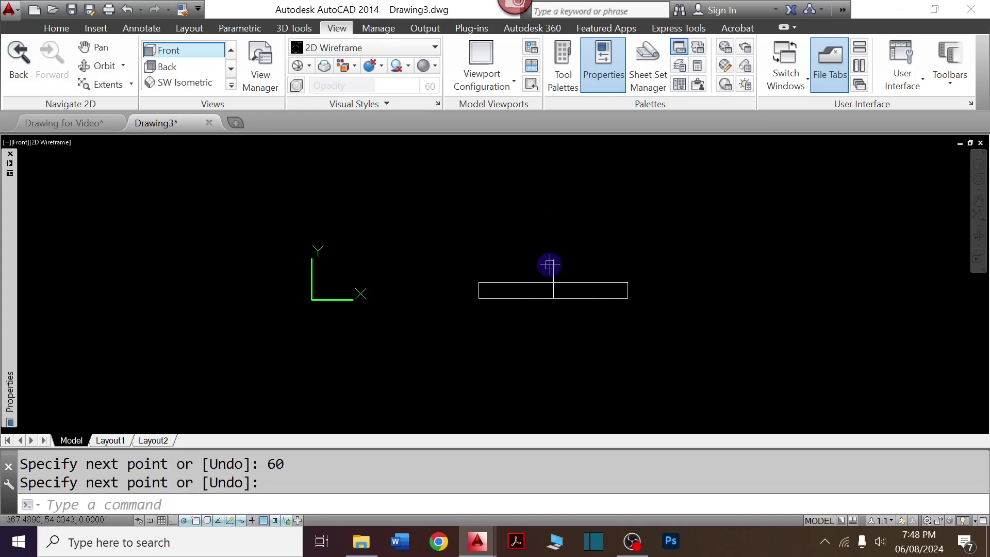
pyautogui.write('c')
pyautogui.press('Return')
pyautogui.scroll(5, 551, 273)
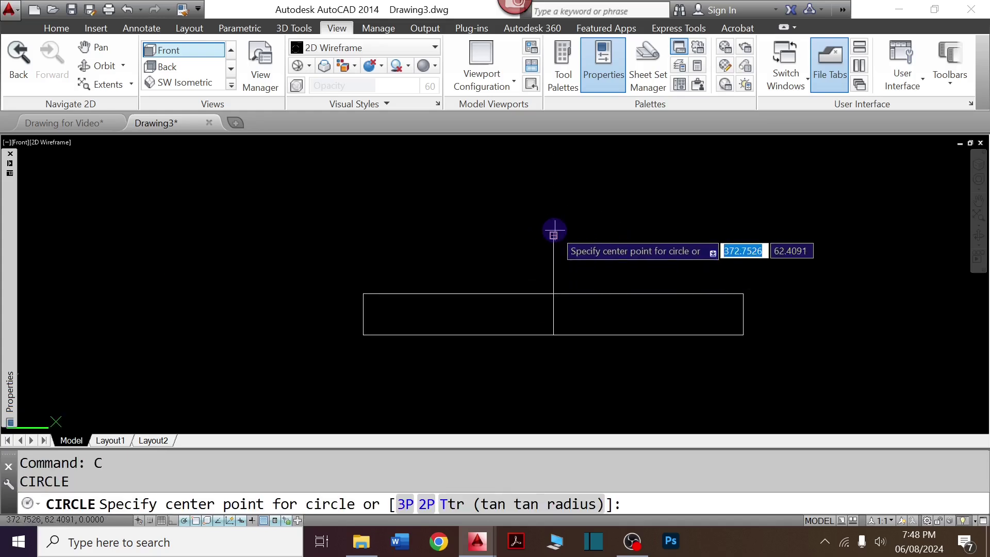
# Draw concentric circles of radius 47 and 33 centred on the vertical line's top end
pyautogui.click(554, 236)
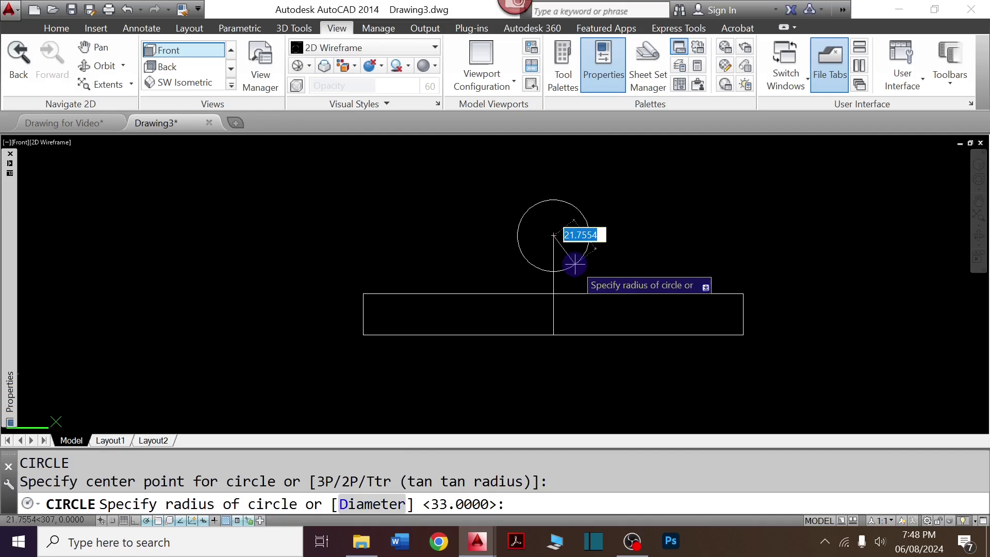
pyautogui.hotkey('ctrl', 'Tab')
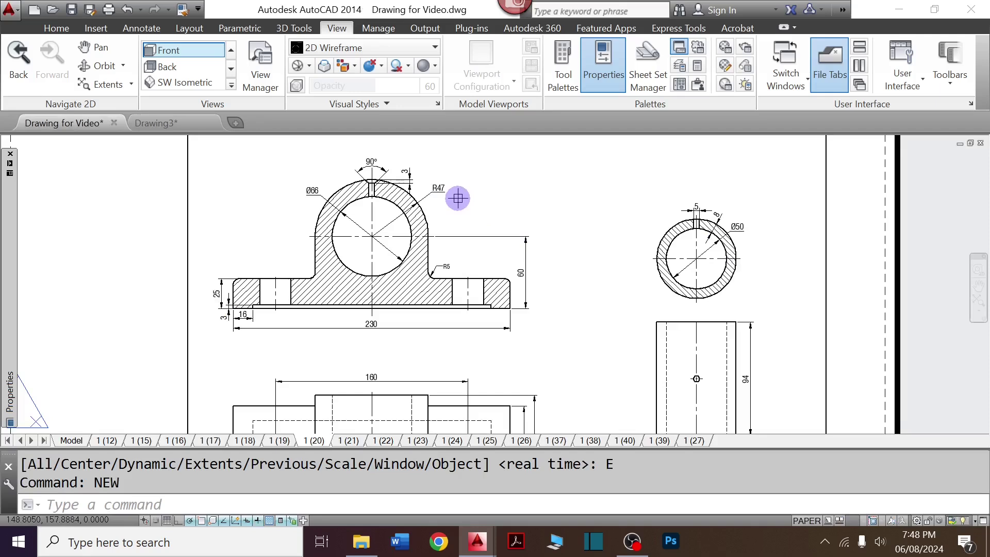
pyautogui.hotkey('ctrl', 'Tab')
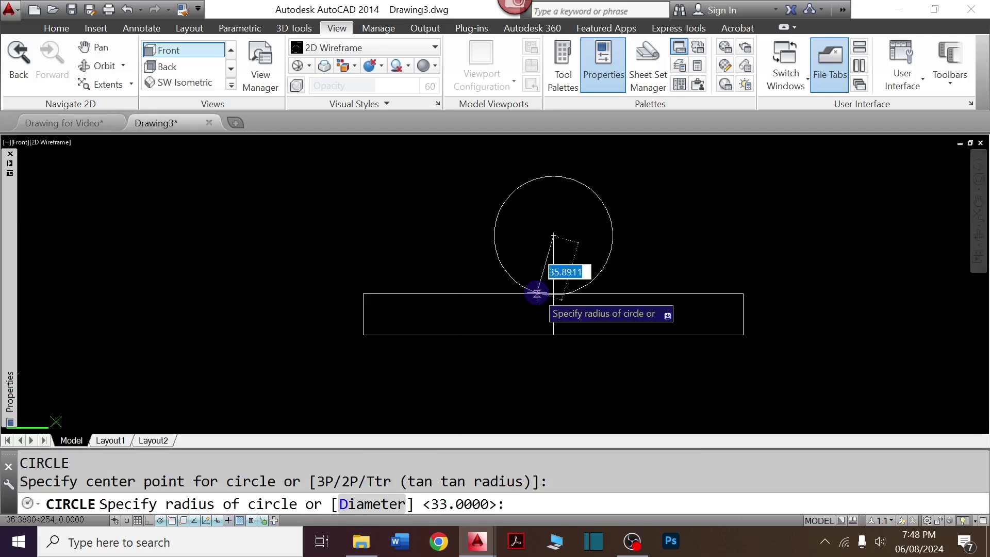
pyautogui.write('47')
pyautogui.press('Return')
pyautogui.press('Return')
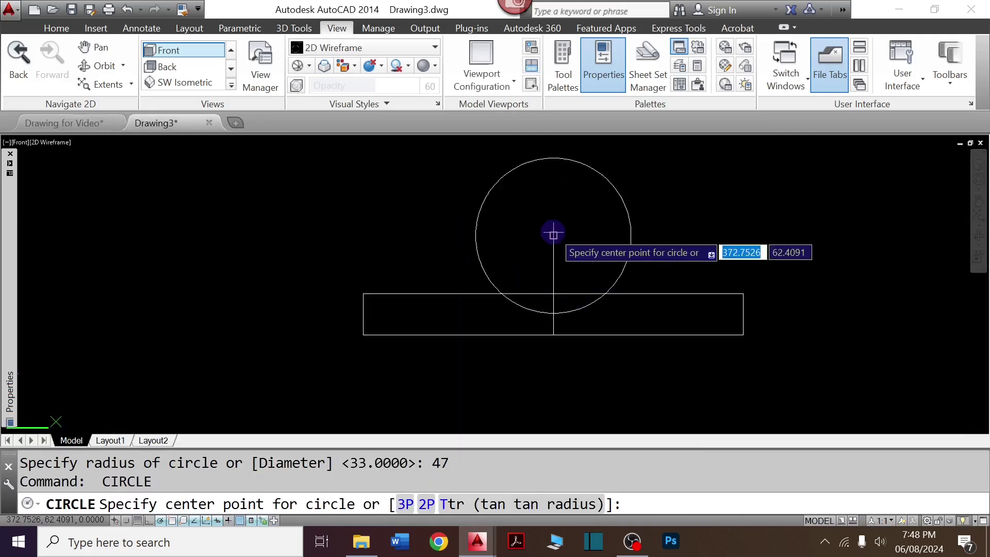
pyautogui.click(553, 235)
pyautogui.write('3')
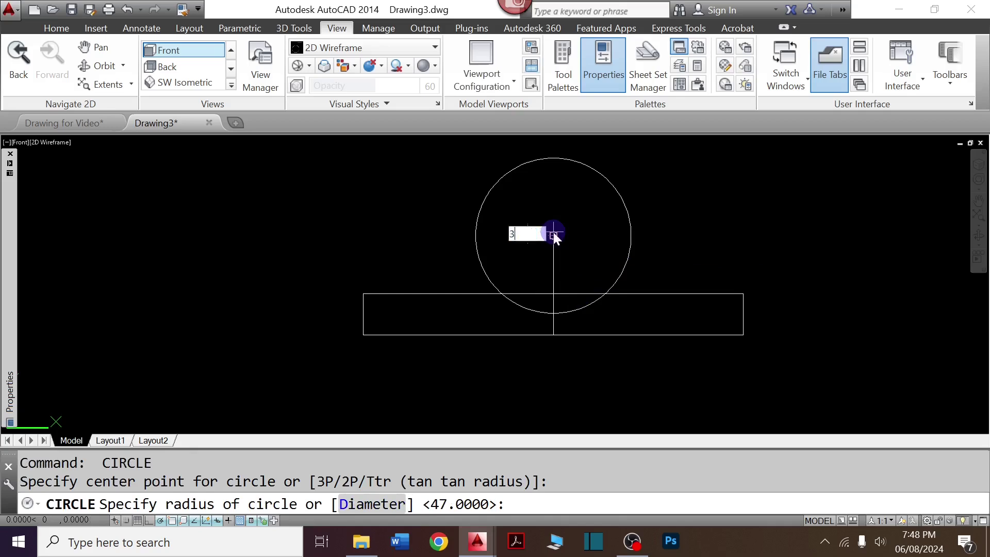
pyautogui.write('3')
pyautogui.press('Return')
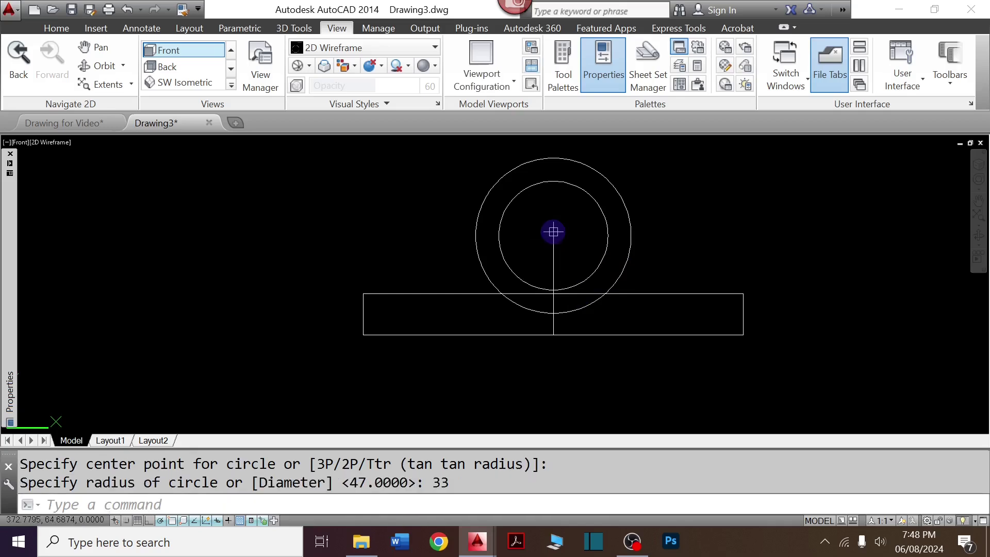
# Copy both circles to a spot right of the sketch
pyautogui.click(679, 238)
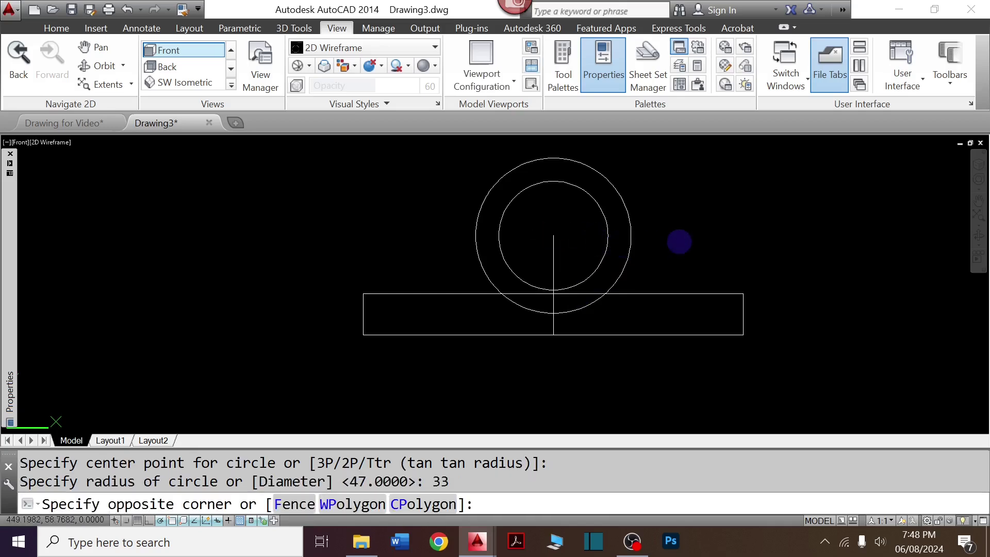
pyautogui.click(593, 218)
pyautogui.write('c')
pyautogui.press('Return')
pyautogui.scroll(-4, 572, 232)
pyautogui.click(572, 232)
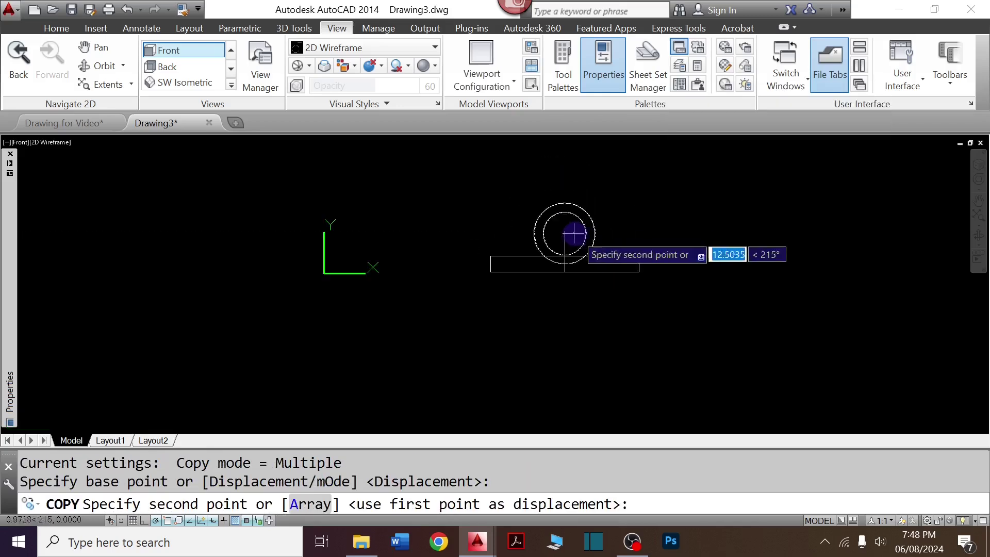
pyautogui.click(782, 249)
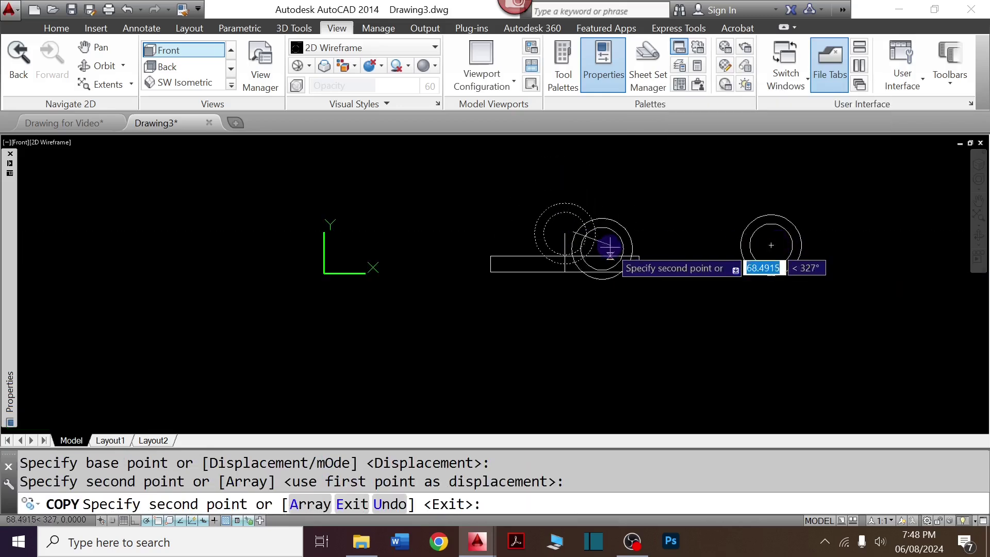
pyautogui.press('Return')
pyautogui.scroll(4, 569, 259)
pyautogui.press('Escape')
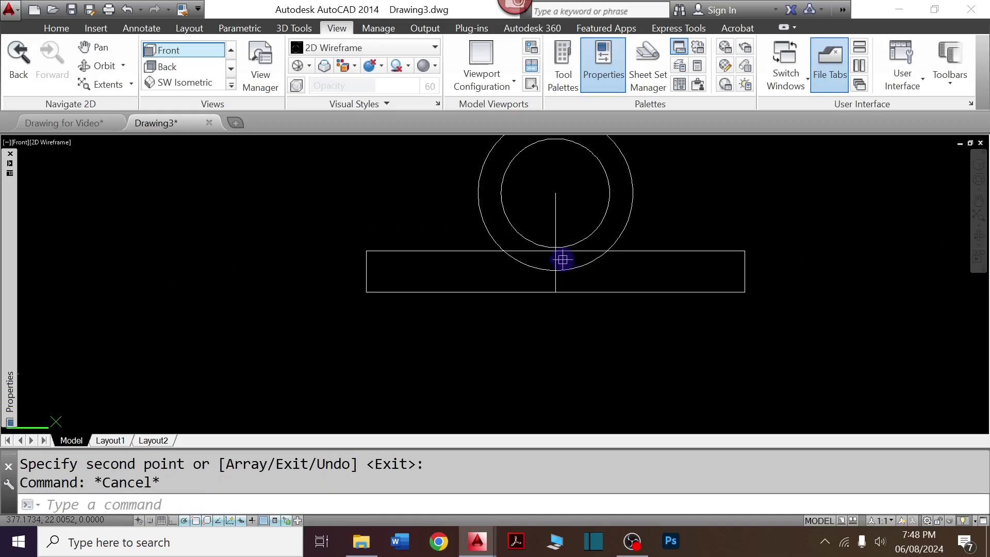
# Draw vertical lines from the outer circle's left and right quadrants down to the rectangle's top edge
pyautogui.write('L')
pyautogui.press('Return')
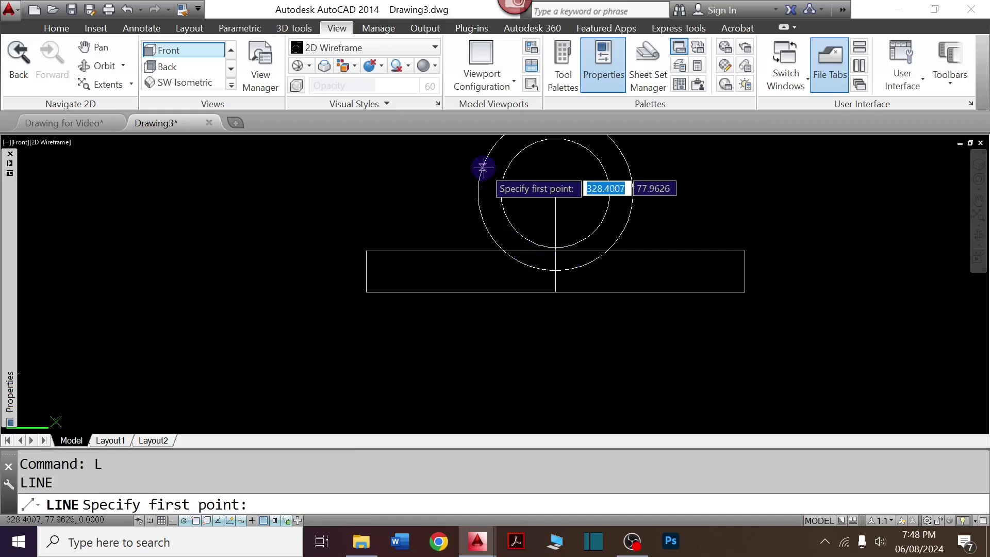
pyautogui.click(478, 192)
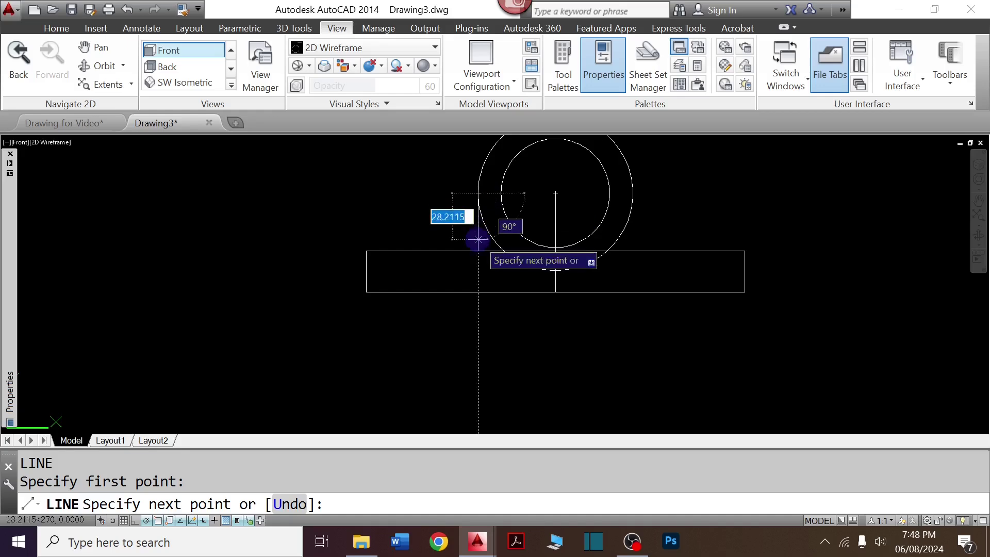
pyautogui.click(478, 252)
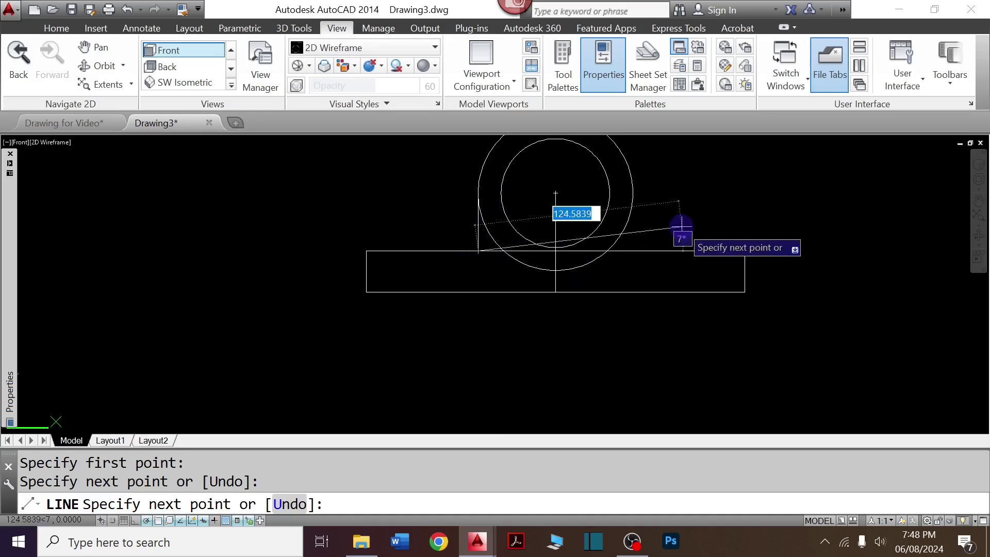
pyautogui.press('Return')
pyautogui.press('Return')
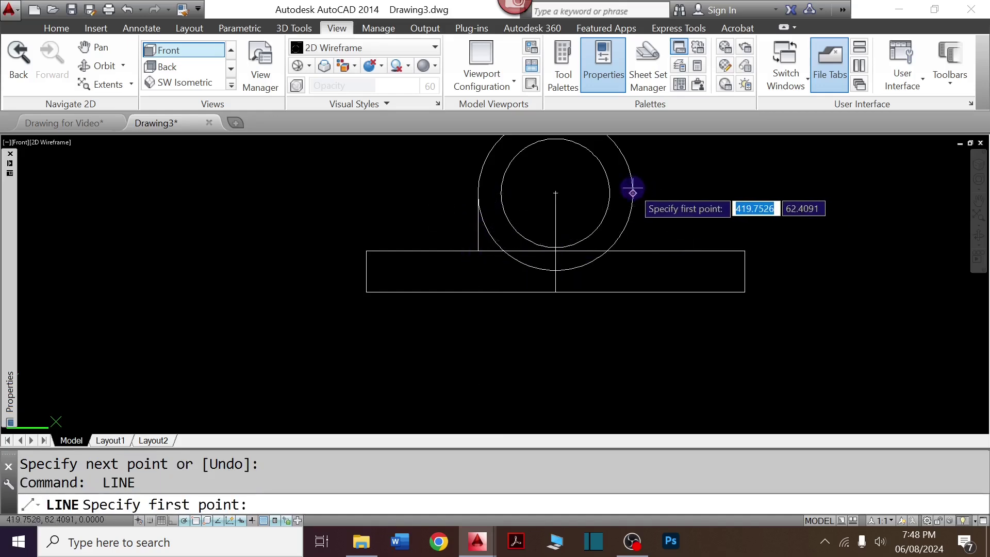
pyautogui.click(633, 192)
pyautogui.click(633, 251)
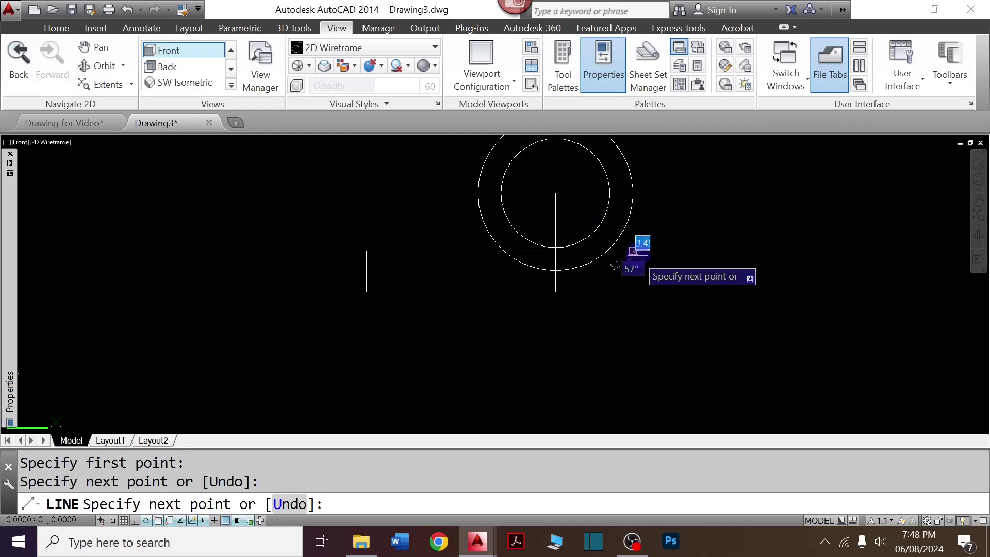
pyautogui.press('Return')
# Erase the inner radius-33 circle
pyautogui.write('tr')
pyautogui.press('Return')
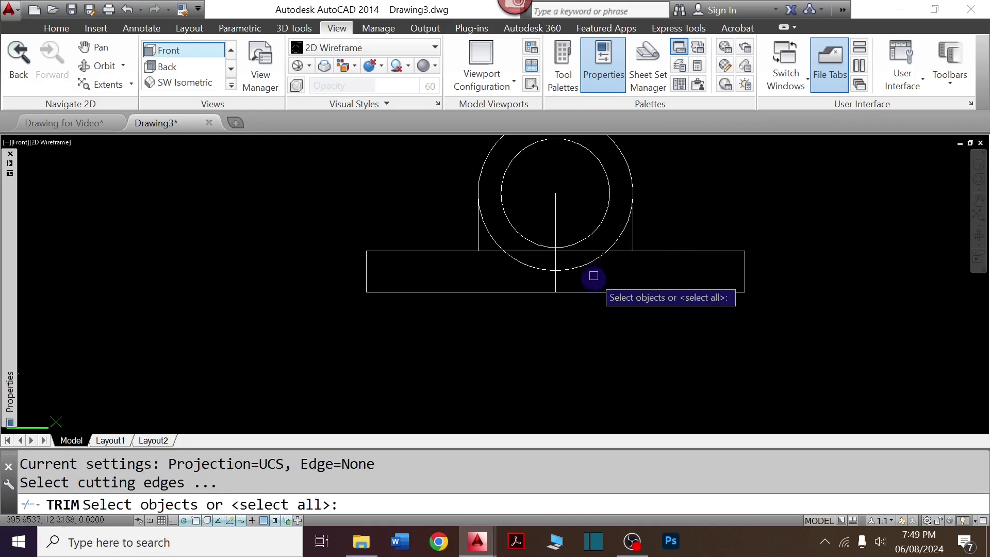
pyautogui.press('Return')
pyautogui.press('Escape')
pyautogui.click(596, 226)
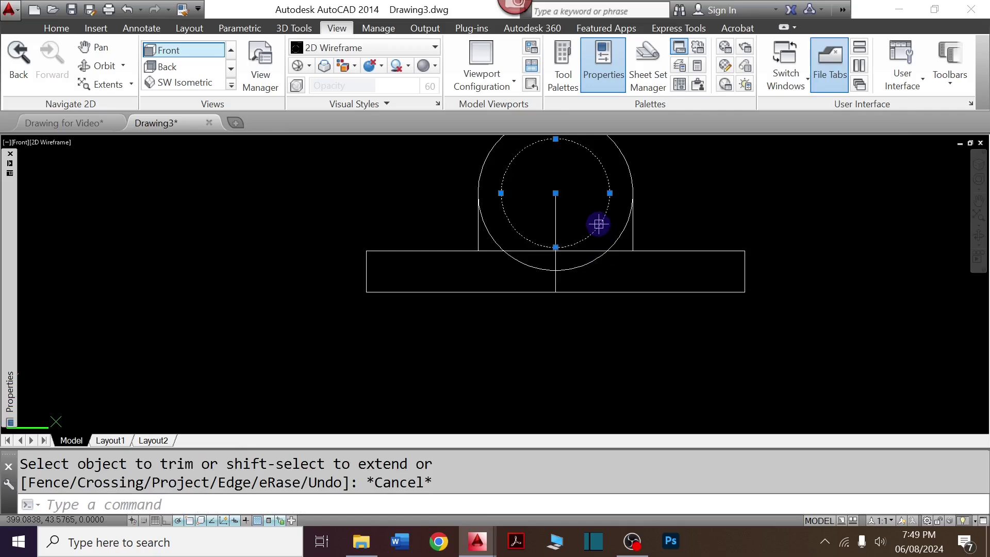
pyautogui.press('Delete')
pyautogui.scroll(-4, 526, 257)
pyautogui.hotkey('ctrl', 'z')
pyautogui.press('Escape')
pyautogui.write('tr')
pyautogui.press('Return')
pyautogui.press('Return')
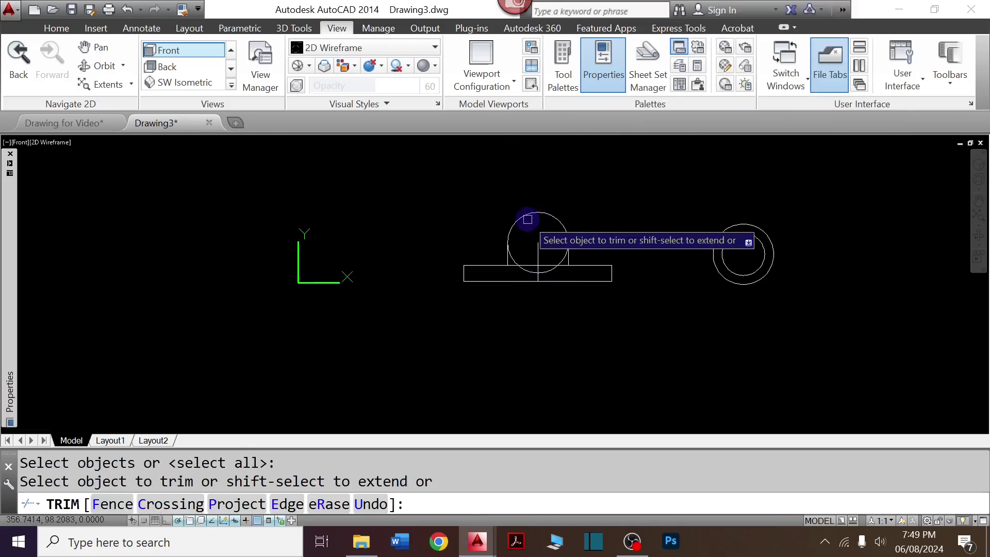
pyautogui.scroll(6, 557, 268)
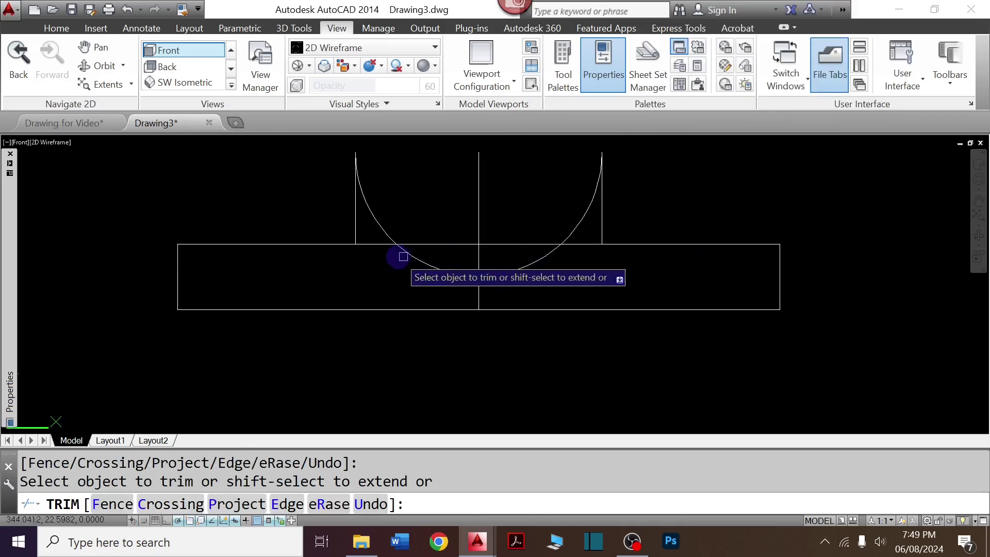
pyautogui.press('Escape')
# Trim the rectangle's top edge inside the arc and delete the centre line and leftover edge
pyautogui.write('tr')
pyautogui.press('Return')
pyautogui.press('Return')
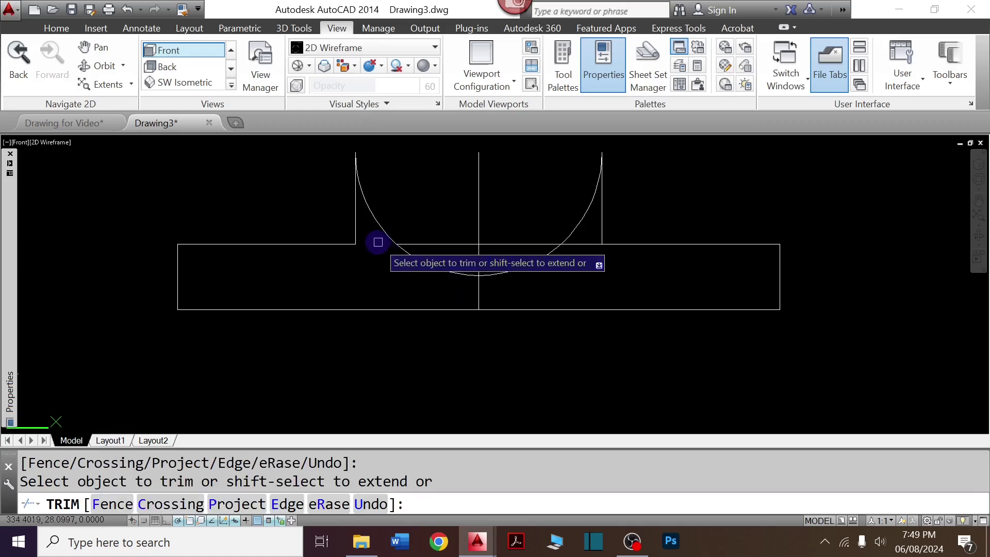
pyautogui.click(378, 244)
pyautogui.press('Escape')
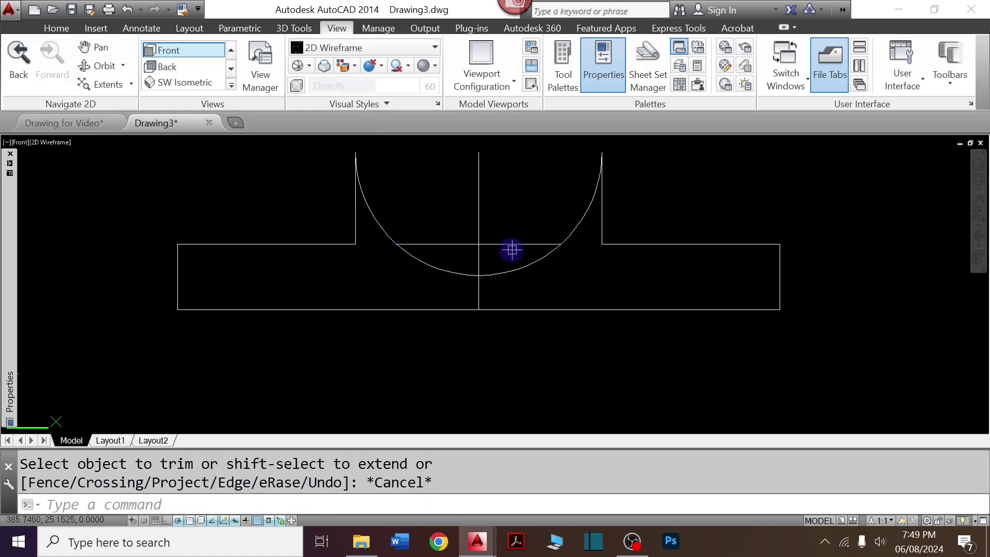
pyautogui.click(510, 249)
pyautogui.click(474, 224)
pyautogui.press('Delete')
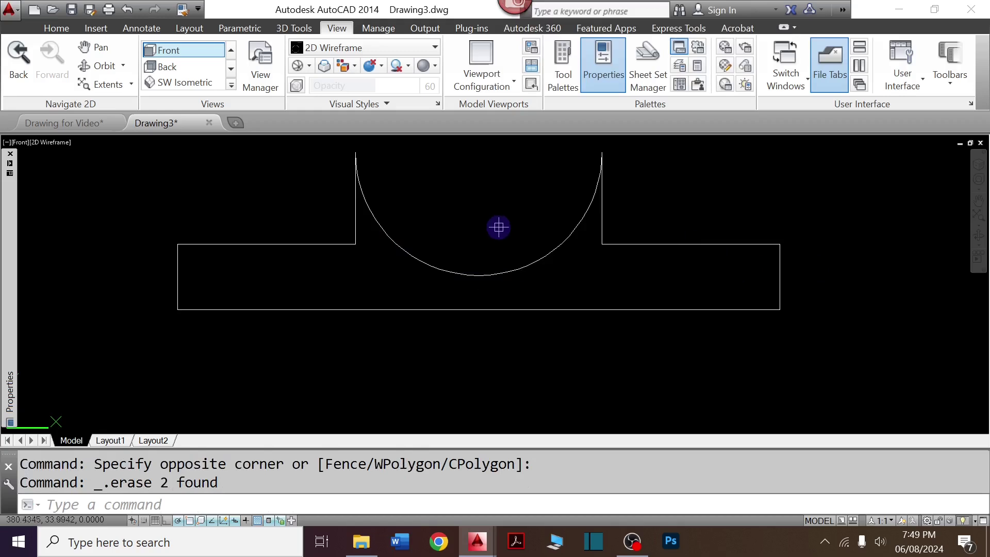
pyautogui.scroll(-2, 498, 227)
pyautogui.click(244, 165)
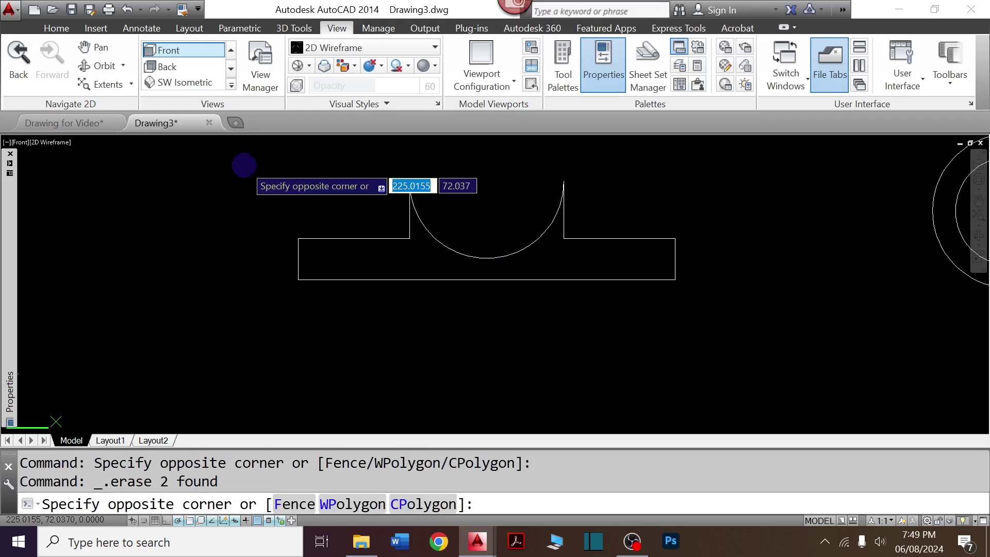
# Convert the whole bearing outline into a single region
pyautogui.press('Escape')
pyautogui.press('Return')
pyautogui.click(244, 165)
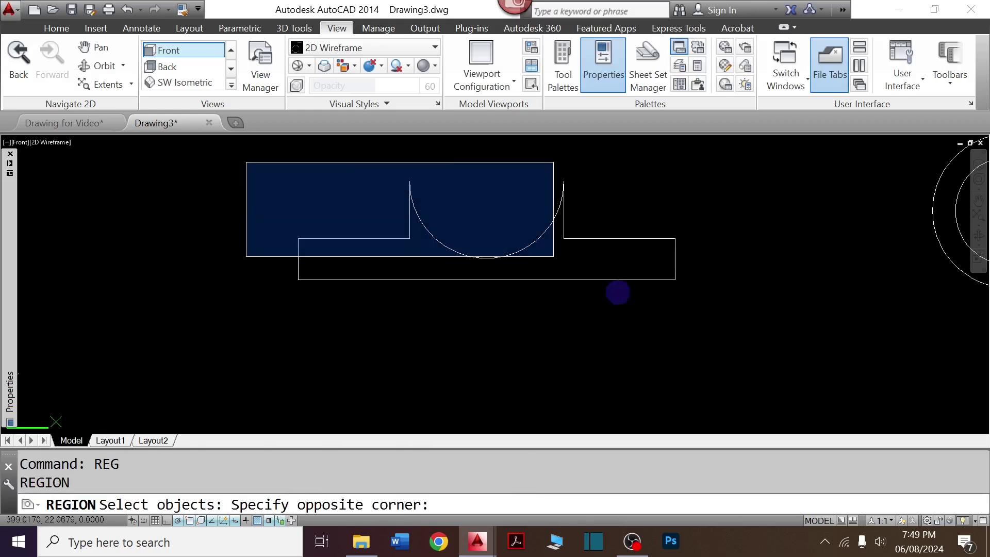
pyautogui.click(757, 343)
pyautogui.press('Return')
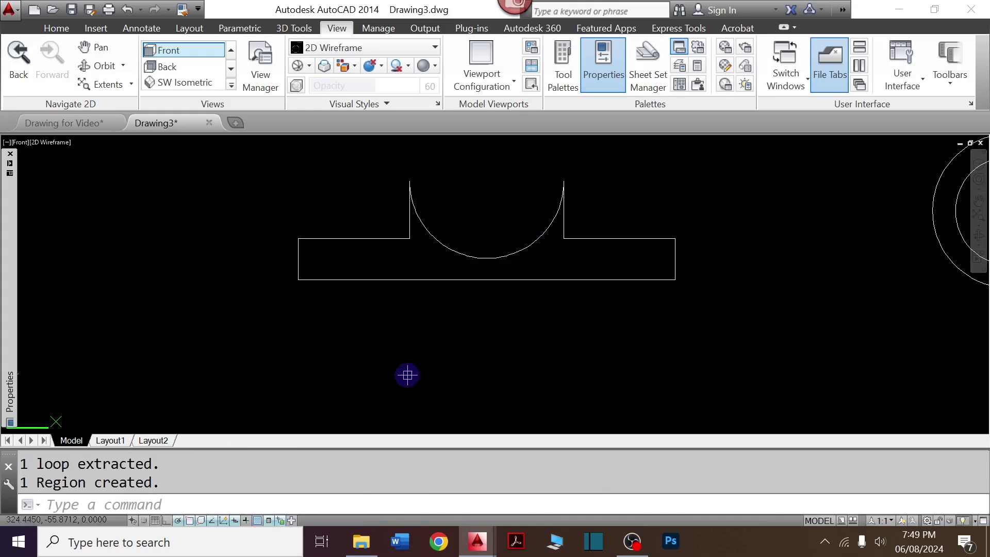
# Extrude the region 76 units into a solid
pyautogui.write('EX')
pyautogui.press('Return')
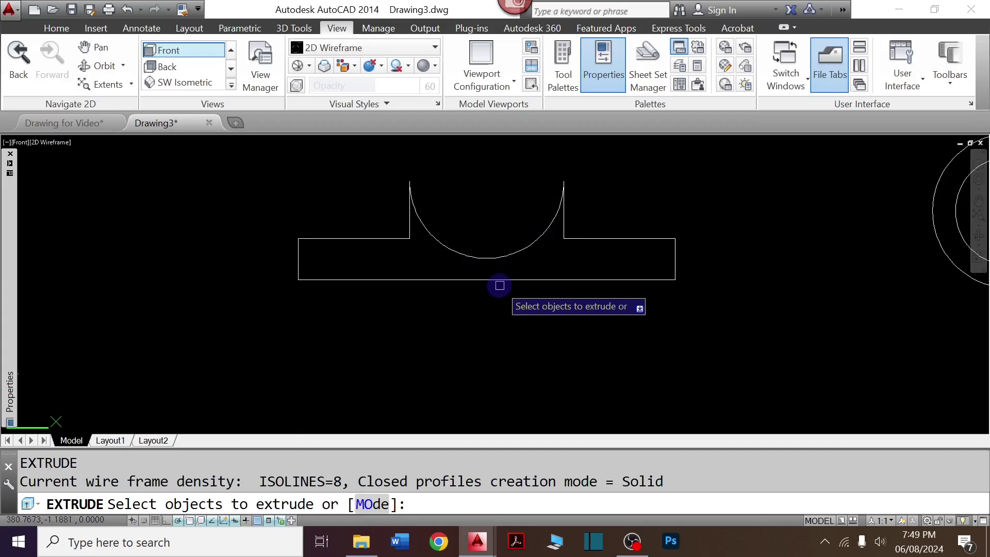
pyautogui.click(499, 279)
pyautogui.press('Return')
pyautogui.write('76')
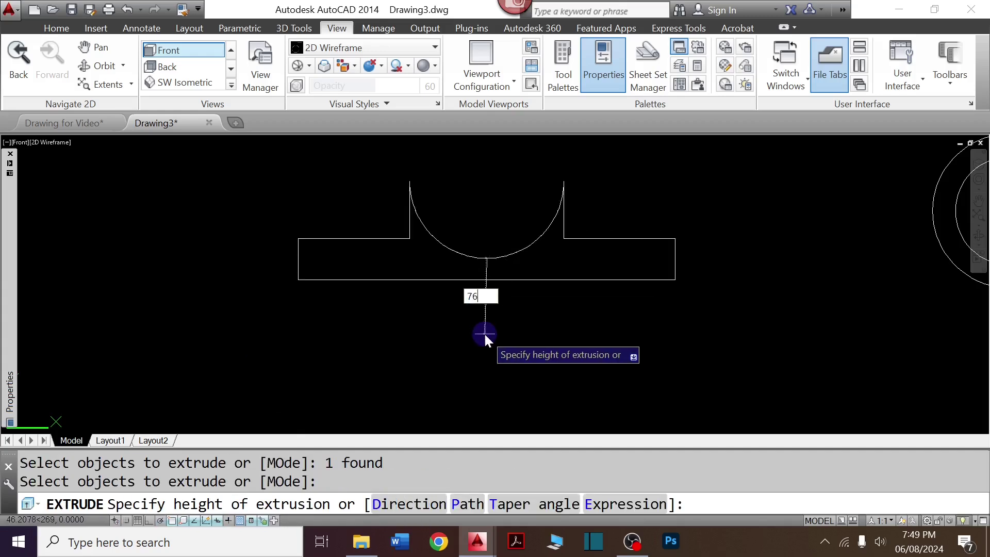
pyautogui.press('Return')
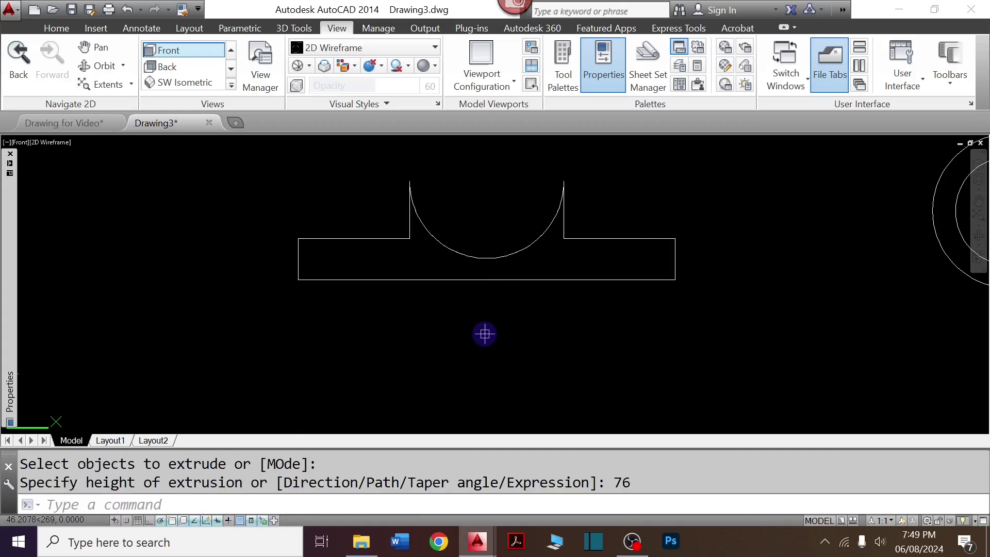
pyautogui.click(231, 85)
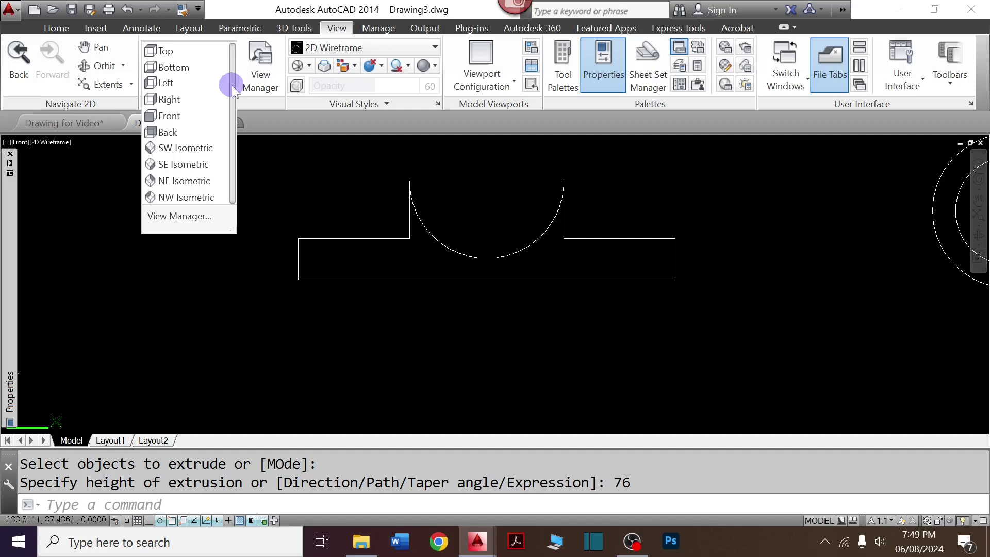
# Check the SE Isometric view, then in Top view draw a 198 by 52 rectangle beside the part
pyautogui.click(202, 166)
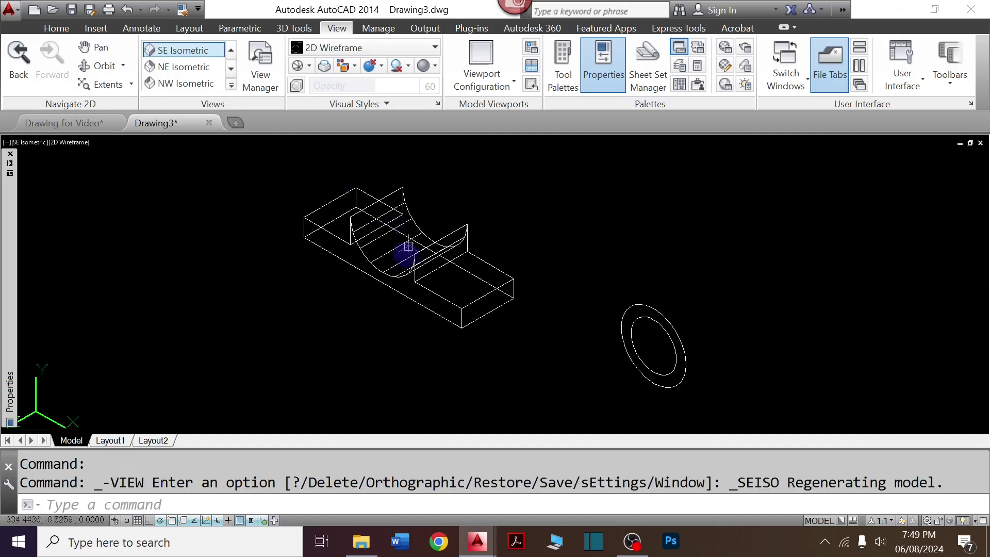
pyautogui.click(231, 86)
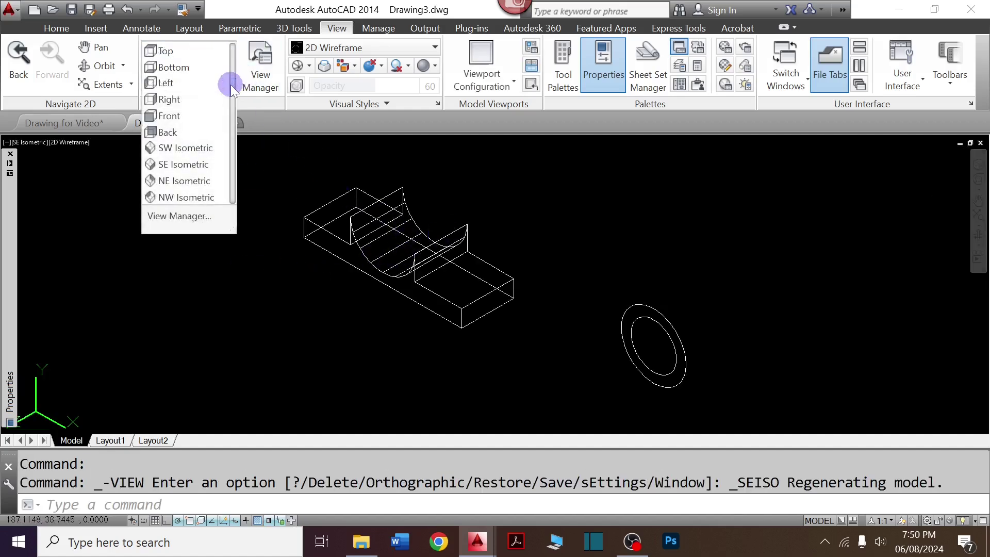
pyautogui.click(184, 49)
pyautogui.write('REC')
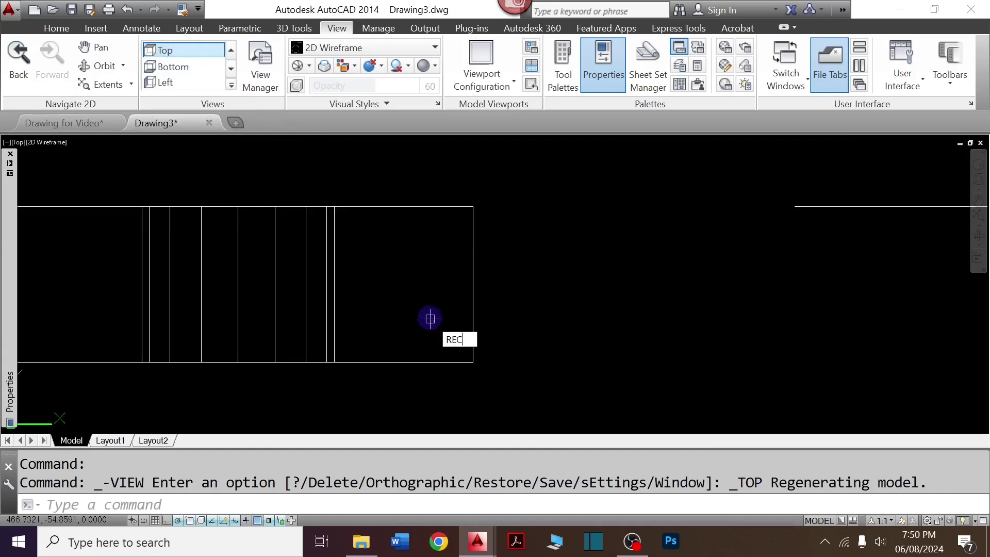
pyautogui.press('Return')
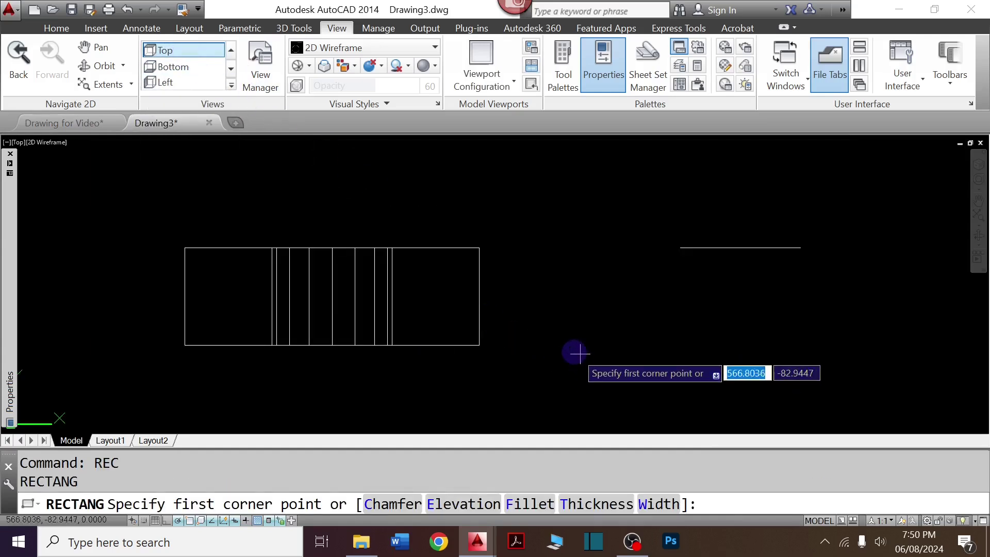
pyautogui.click(557, 352)
pyautogui.press('F8')
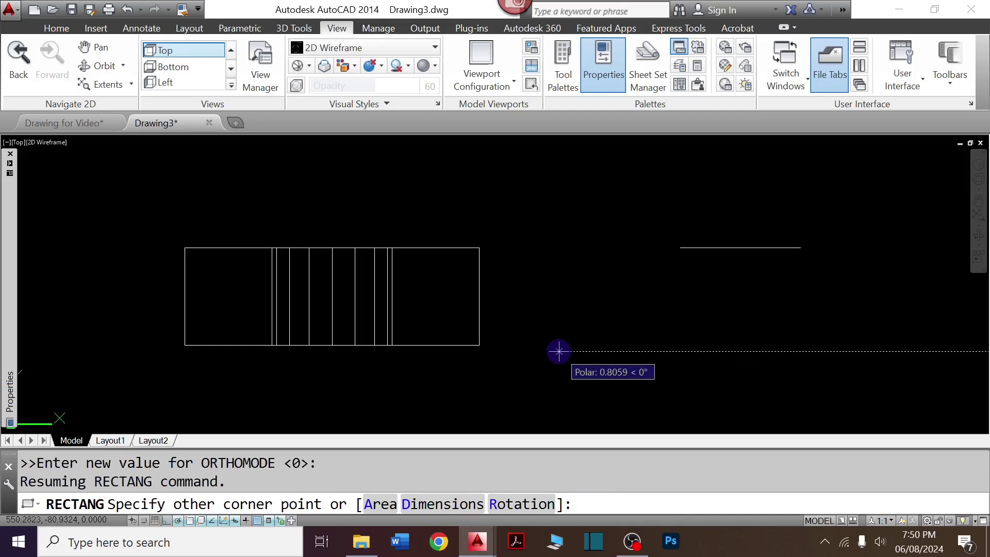
pyautogui.write('198')
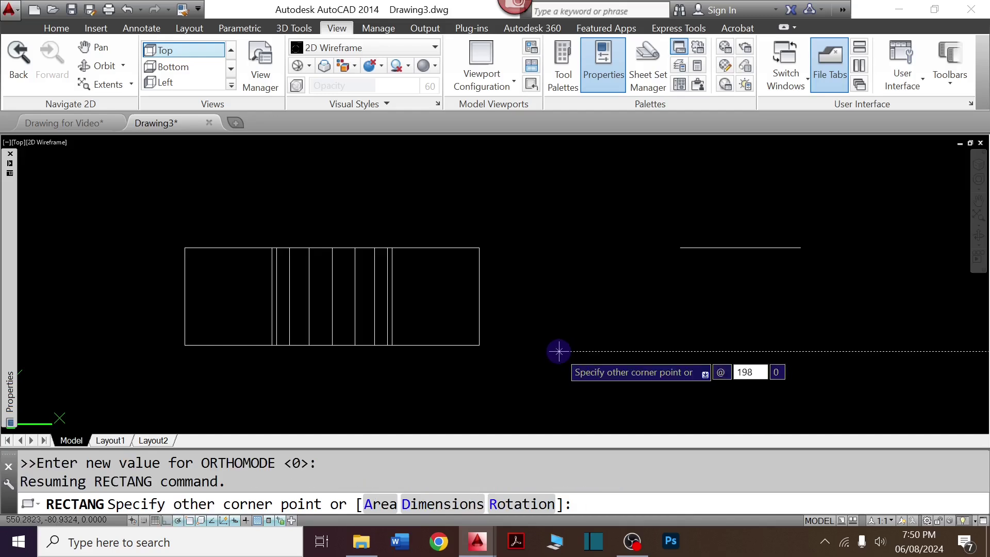
pyautogui.press('Tab')
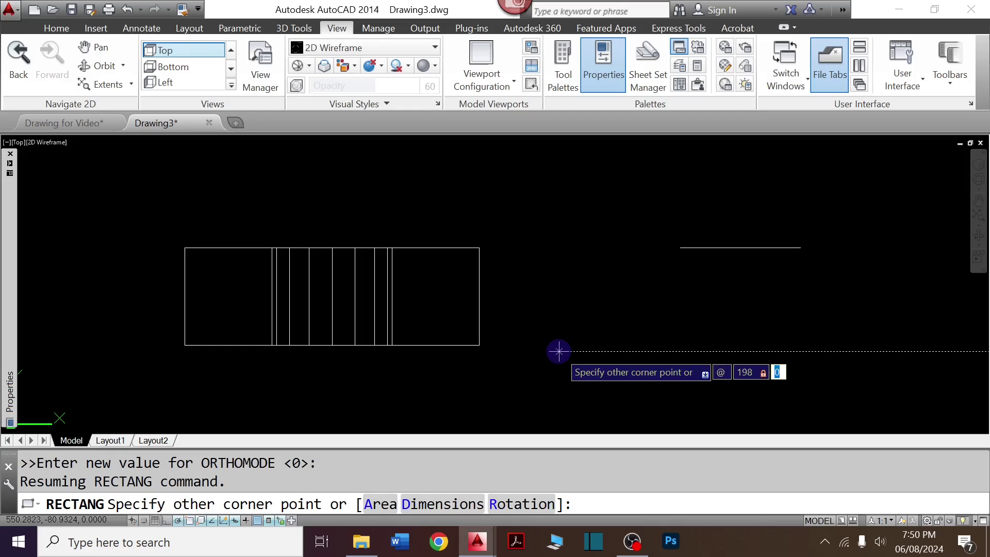
pyautogui.write('52')
pyautogui.press('Return')
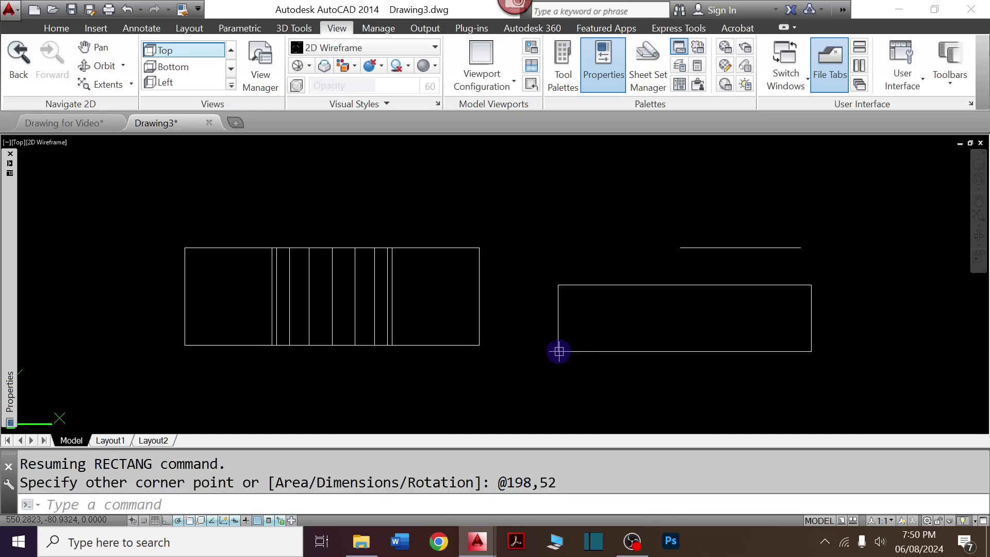
# Extrude the 198 by 52 rectangle 3 units into a thin plate
pyautogui.write('EXT')
pyautogui.press('Return')
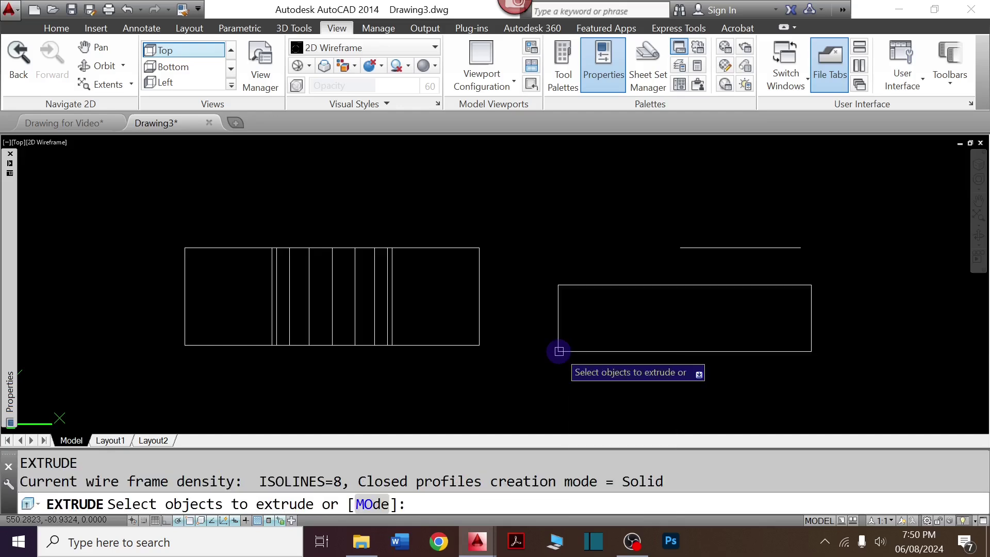
pyautogui.click(559, 351)
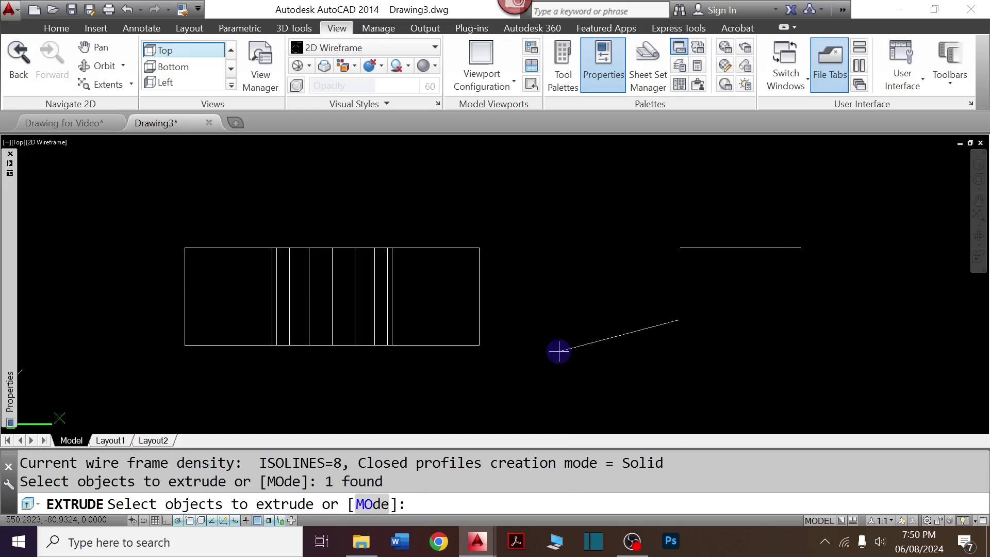
pyautogui.press('Return')
pyautogui.write('3')
pyautogui.press('Return')
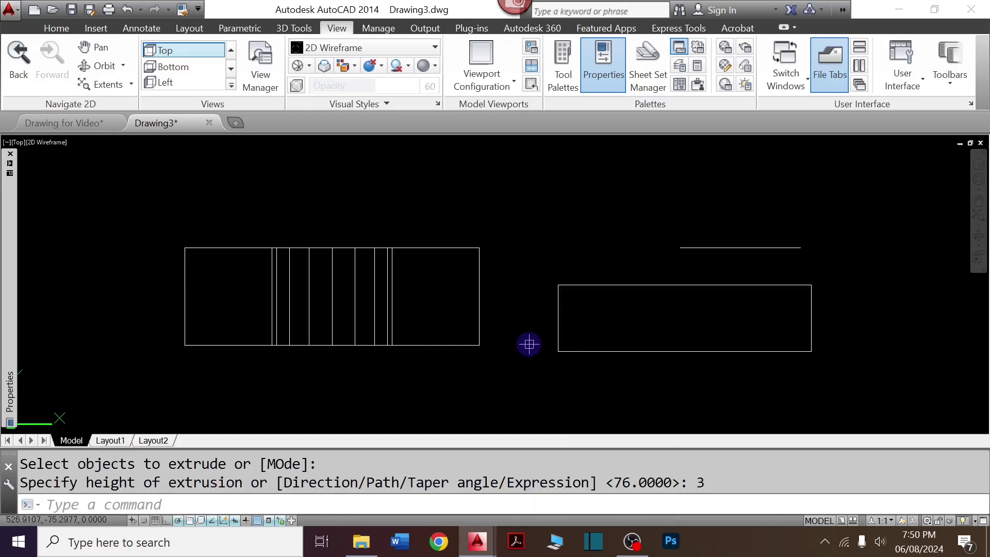
pyautogui.click(230, 86)
# In SE Isometric, draw a line between the midpoints of the base block's two end edges
pyautogui.click(214, 161)
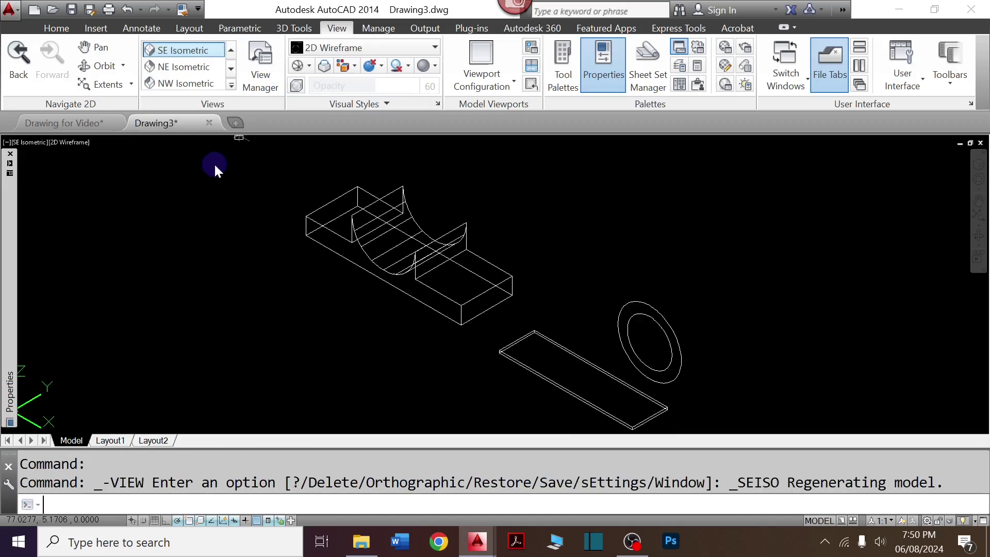
pyautogui.write('l')
pyautogui.press('Return')
pyautogui.scroll(2, 346, 217)
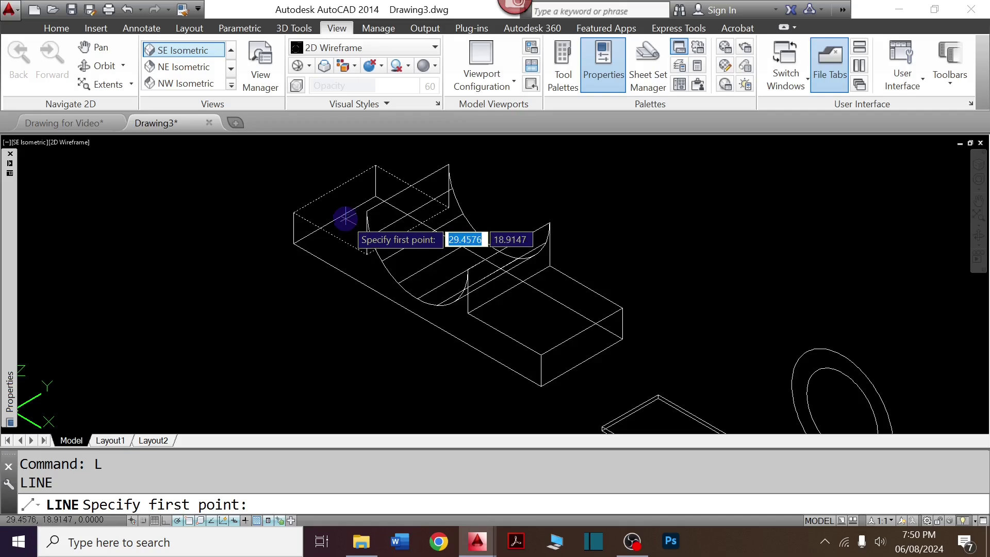
pyautogui.write('ID')
pyautogui.press('Return')
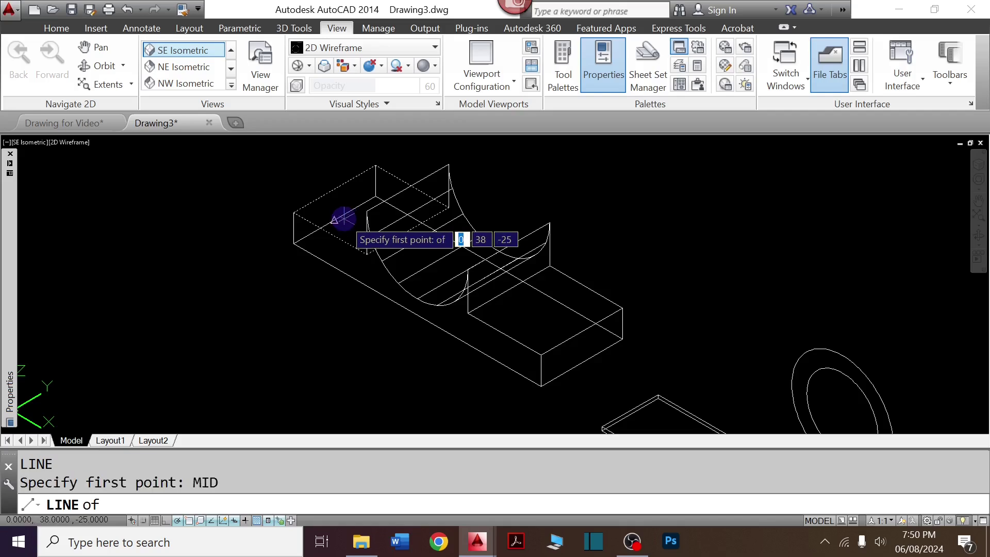
pyautogui.click(344, 218)
pyautogui.scroll(-3, 412, 273)
pyautogui.scroll(6, 441, 291)
pyautogui.write('MID')
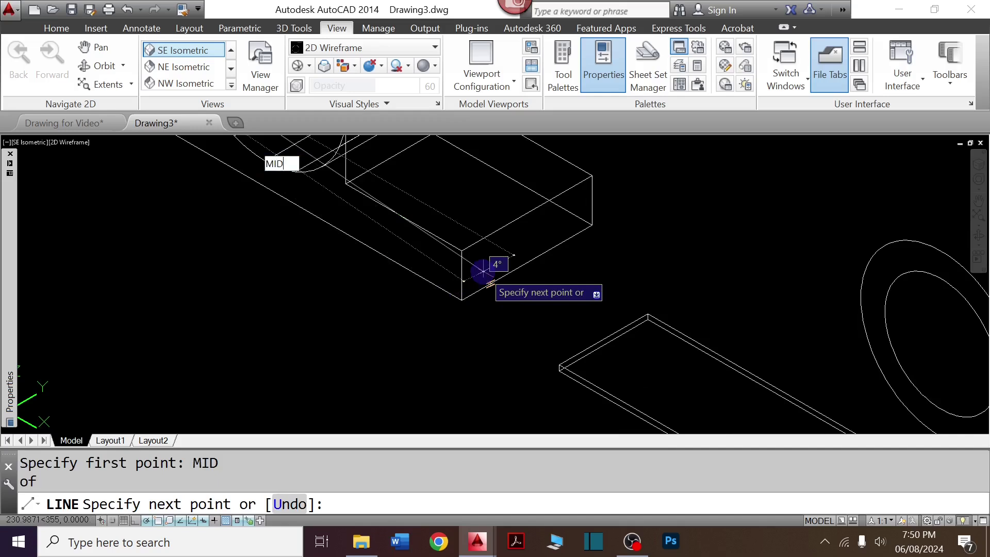
pyautogui.press('Return')
pyautogui.click(526, 263)
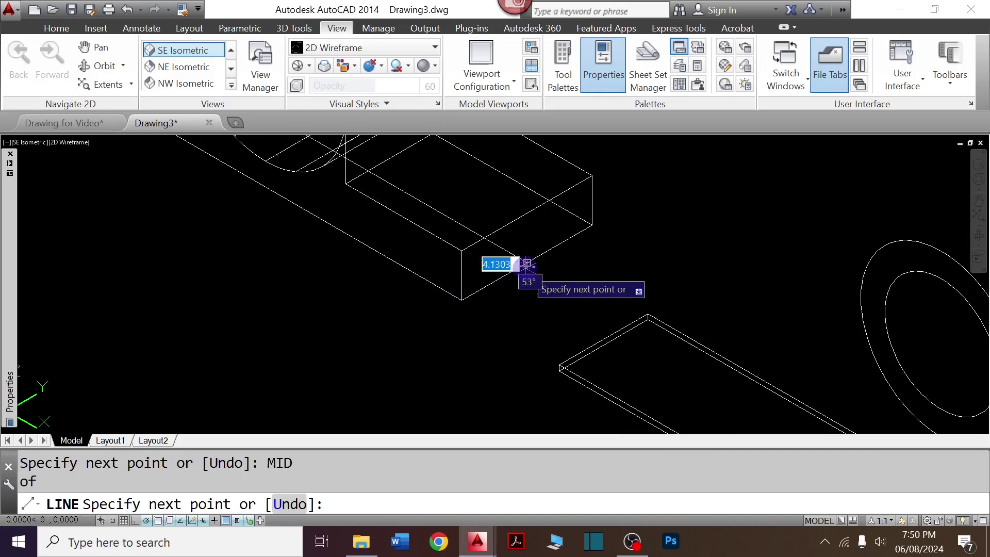
pyautogui.press('Return')
pyautogui.press('Return')
pyautogui.click(445, 213)
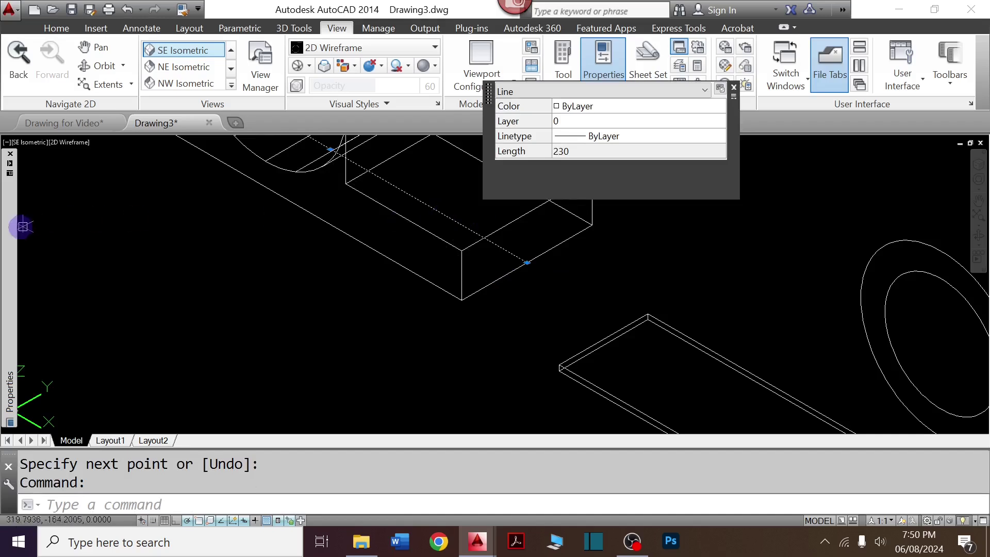
# Make the base line red with a 0.50 mm lineweight and turn on lineweight display
pyautogui.click(206, 194)
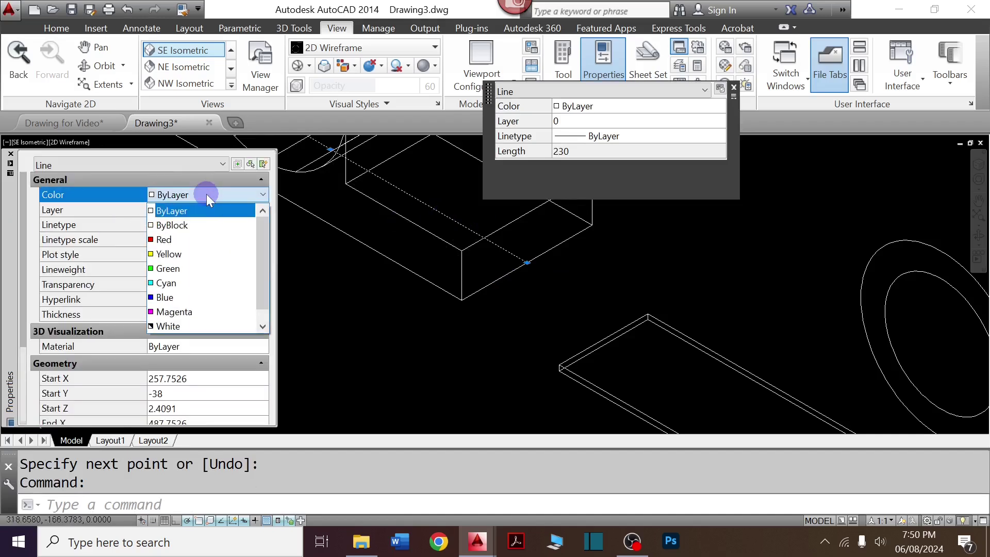
pyautogui.click(184, 240)
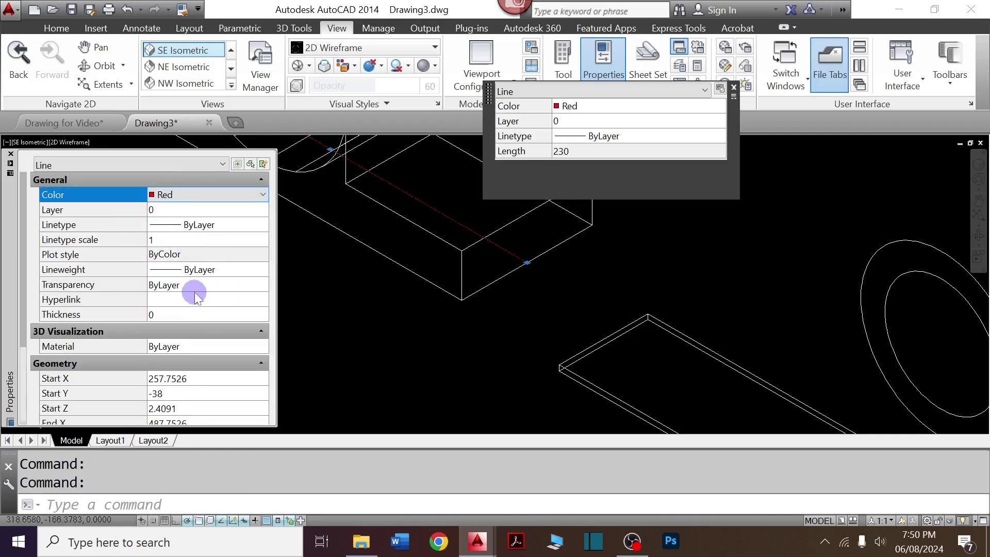
pyautogui.click(209, 272)
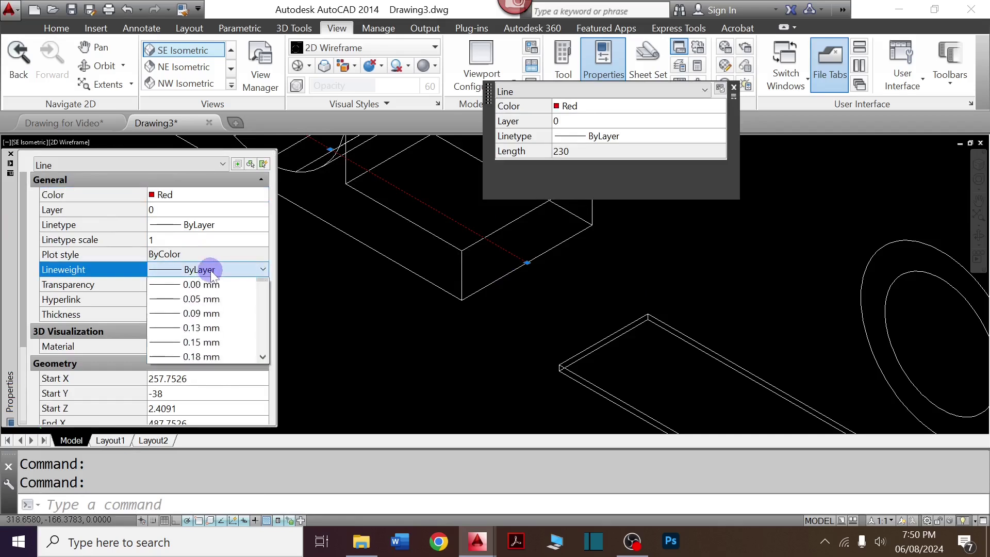
pyautogui.scroll(-2, 219, 363)
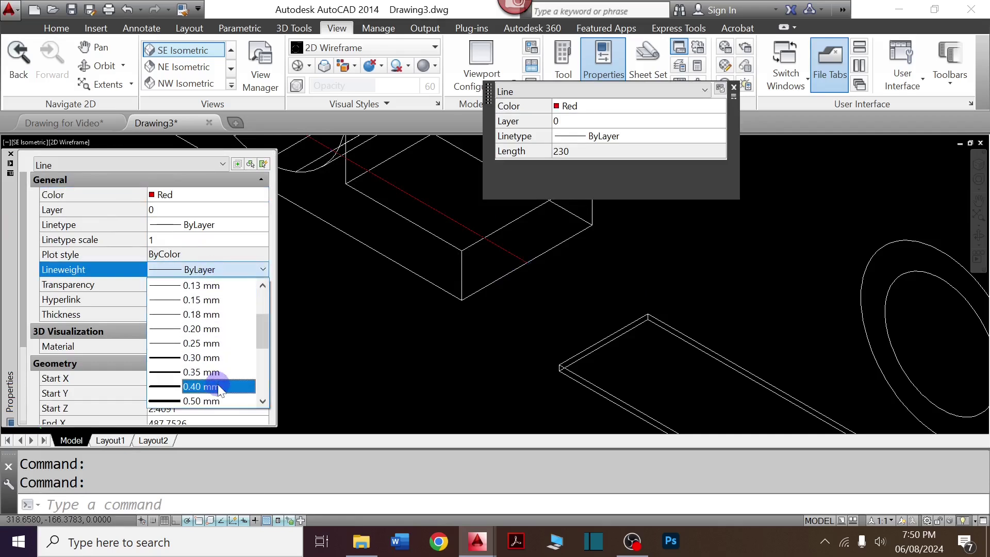
pyautogui.click(208, 399)
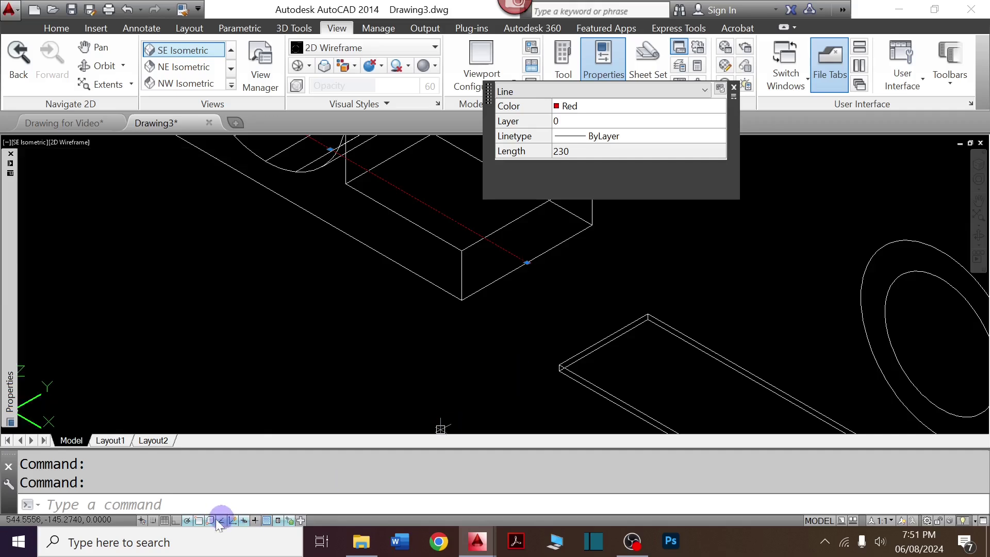
pyautogui.click(256, 520)
# Draw a 198-unit line along the thin slab between the midpoints of its short ends
pyautogui.press('Escape')
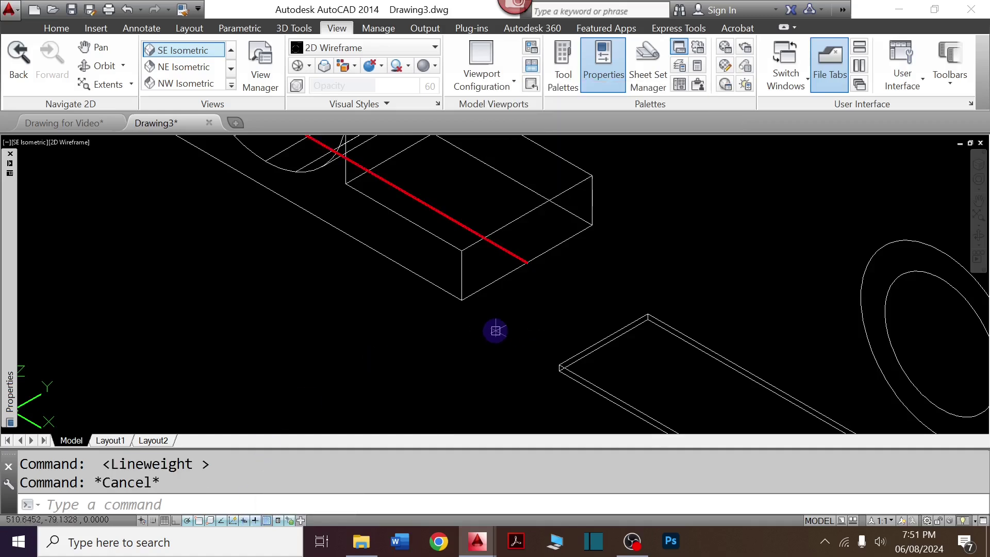
pyautogui.scroll(-2, 496, 331)
pyautogui.press('Return')
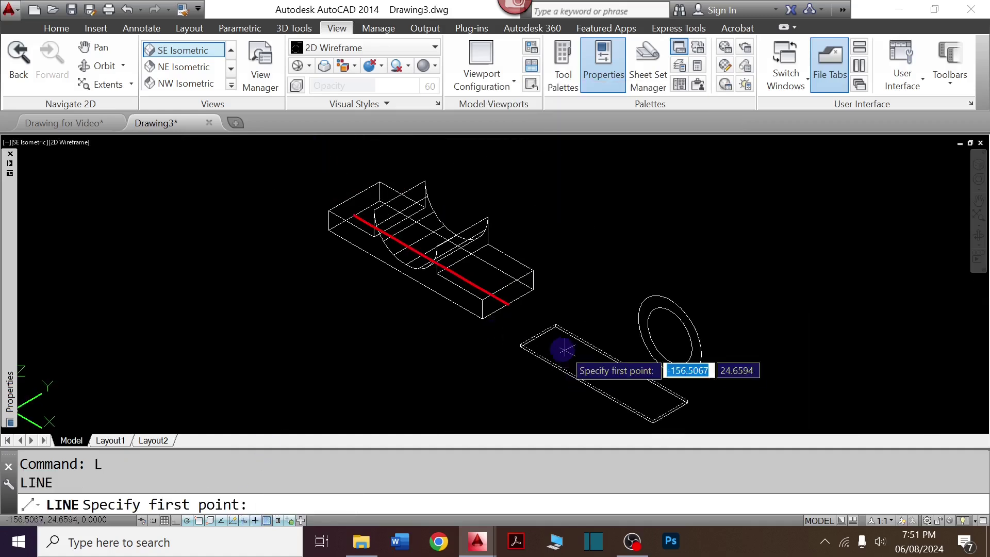
pyautogui.scroll(4, 548, 338)
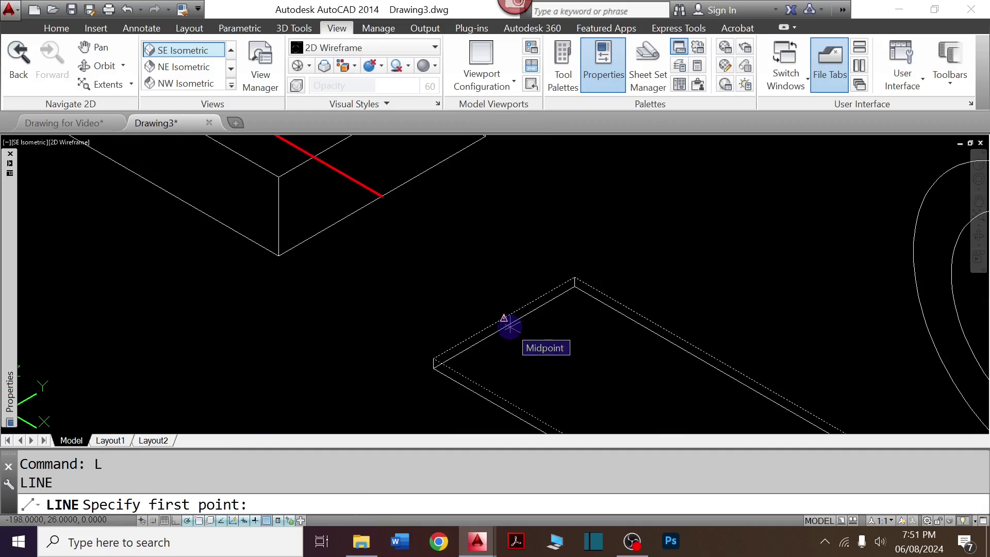
pyautogui.write('MID')
pyautogui.press('Return')
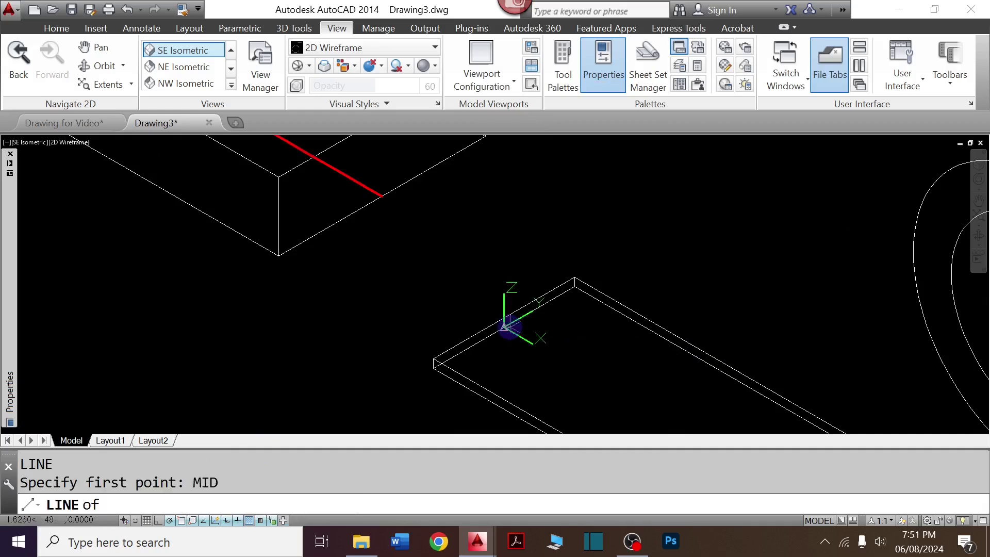
pyautogui.click(510, 326)
pyautogui.scroll(-4, 509, 326)
pyautogui.scroll(3, 581, 380)
pyautogui.scroll(3, 574, 354)
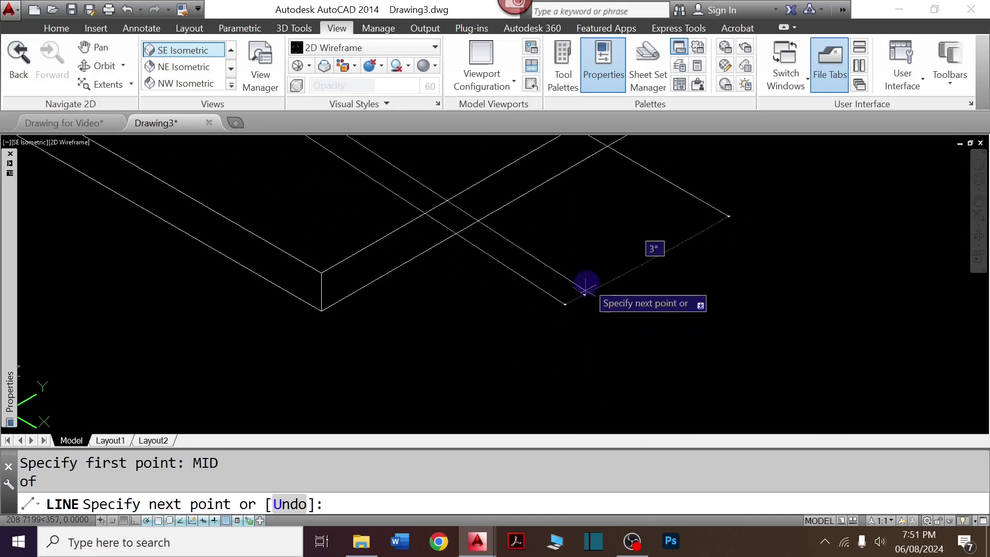
pyautogui.scroll(2, 585, 283)
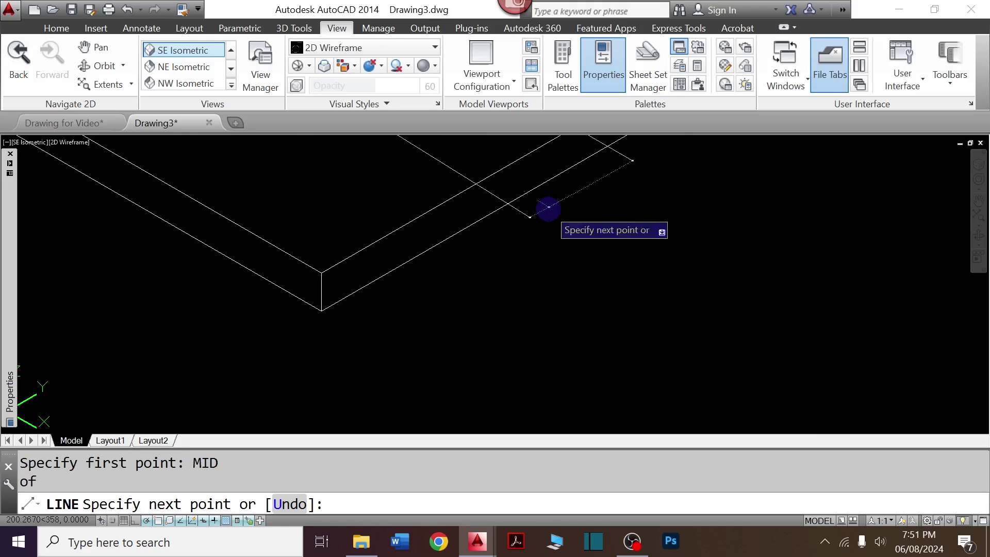
pyautogui.write('MID')
pyautogui.press('Return')
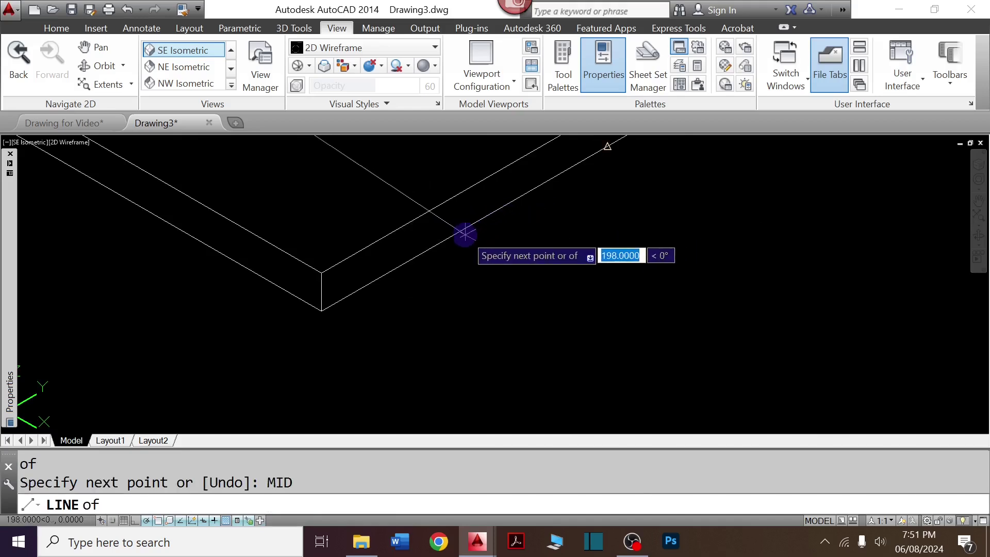
pyautogui.scroll(-2, 464, 234)
pyautogui.click(466, 235)
# Move the thin slab onto the base block, aligning it with the red line's midpoint
pyautogui.press('Escape')
pyautogui.scroll(-4, 512, 268)
pyautogui.click(618, 304)
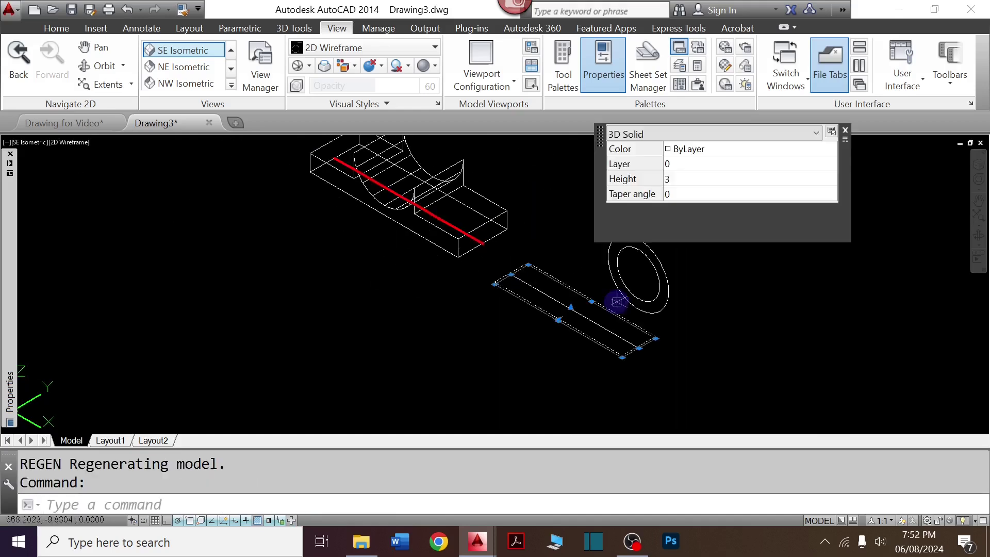
pyautogui.write('M')
pyautogui.press('Return')
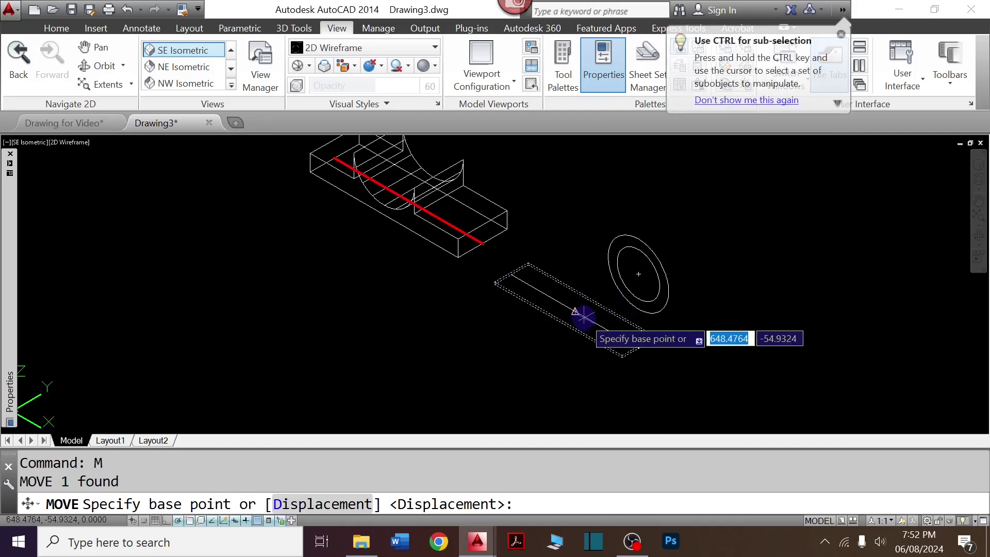
pyautogui.click(575, 311)
pyautogui.scroll(1, 453, 222)
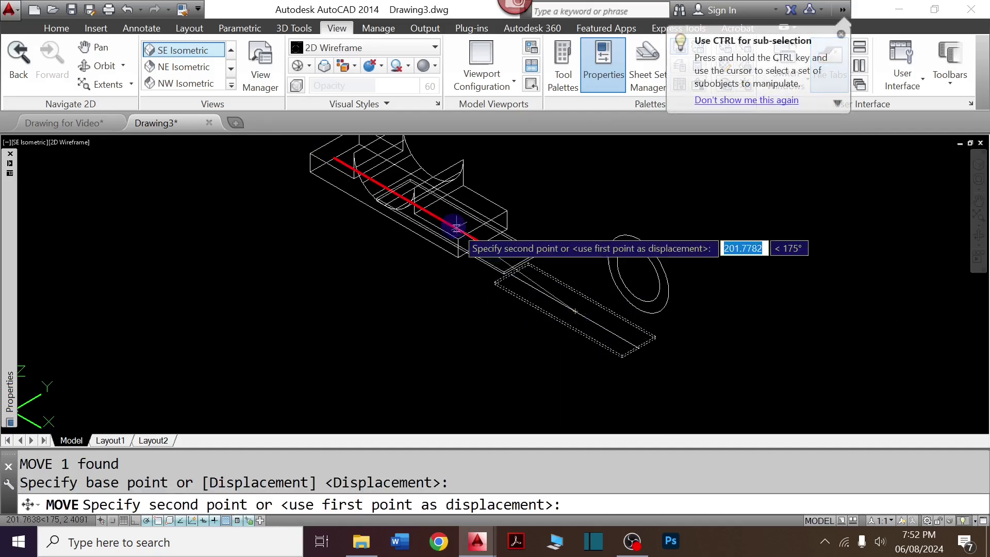
pyautogui.scroll(4, 442, 222)
pyautogui.write('M')
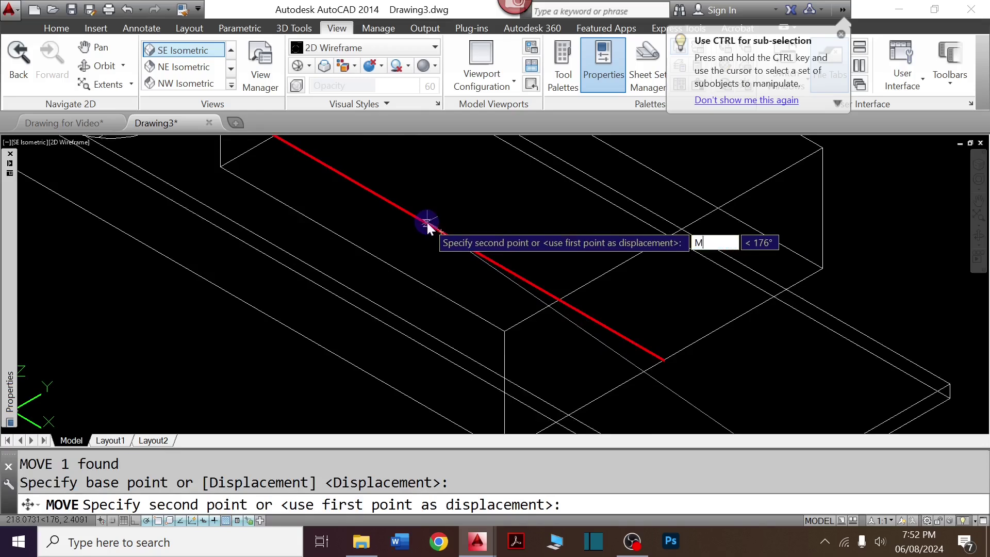
pyautogui.write('ID')
pyautogui.press('Return')
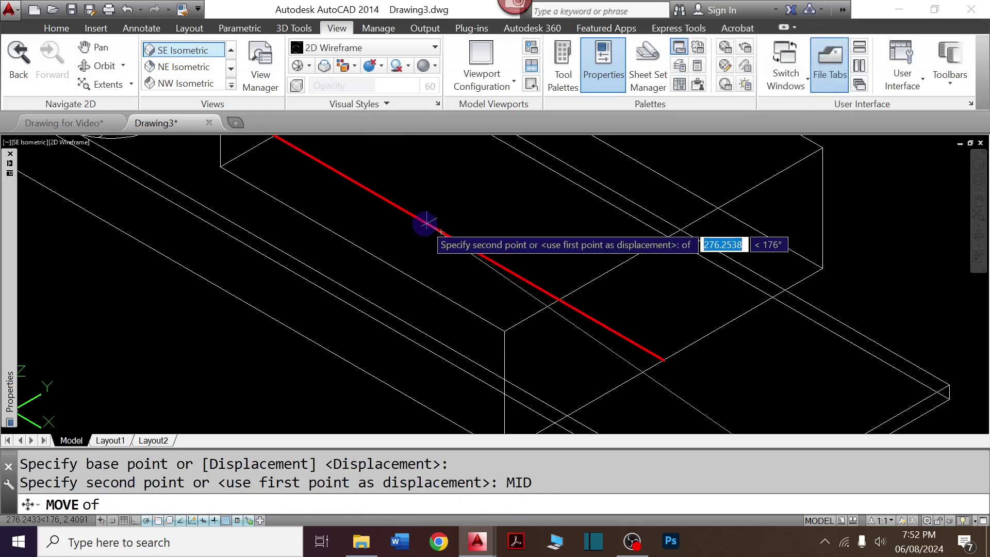
pyautogui.scroll(-3, 426, 223)
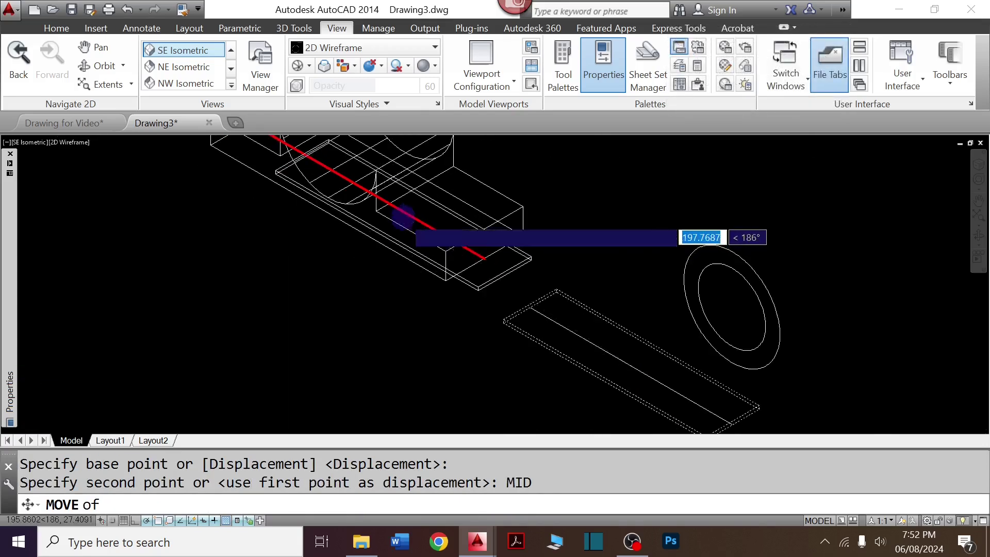
pyautogui.scroll(3, 415, 211)
pyautogui.click(412, 204)
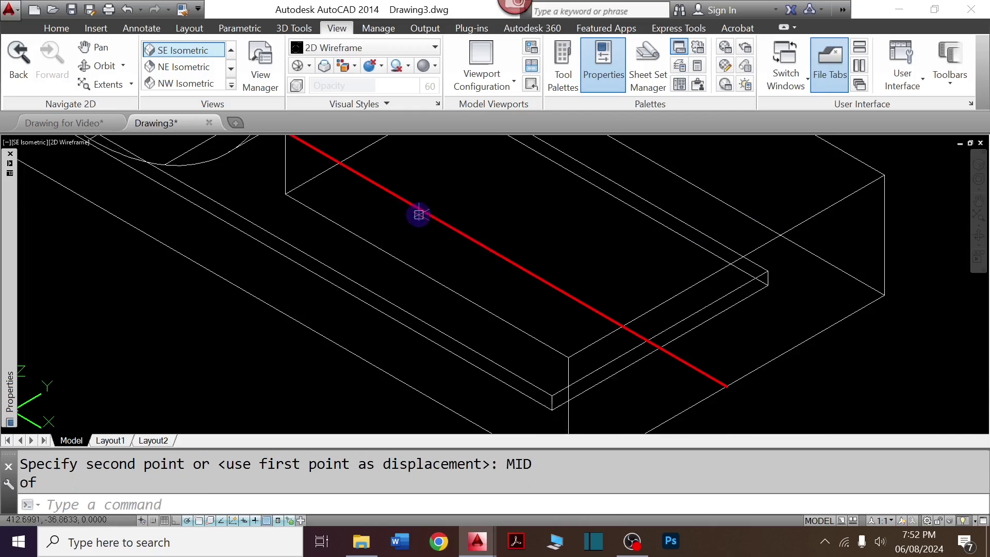
pyautogui.scroll(-3, 464, 239)
pyautogui.scroll(-2, 516, 306)
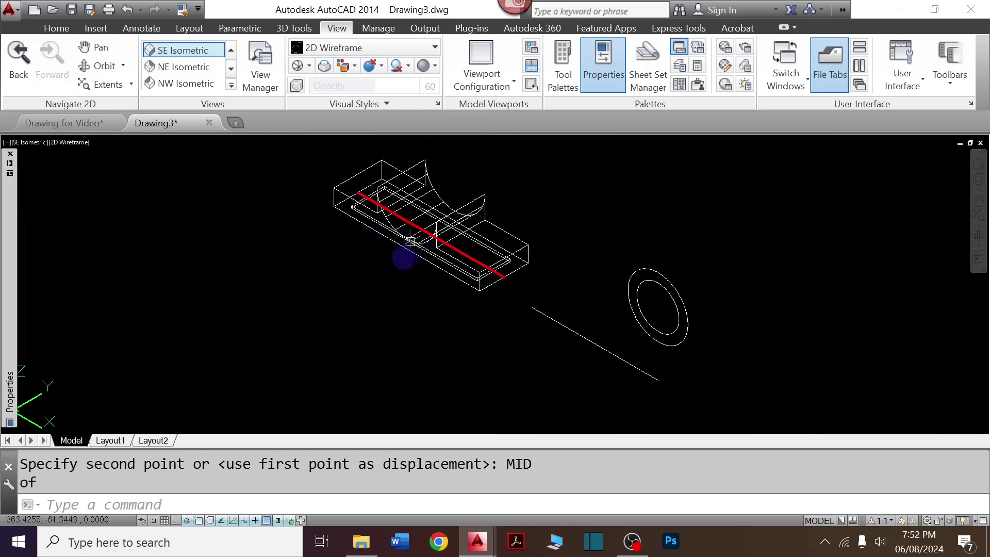
pyautogui.scroll(3, 363, 212)
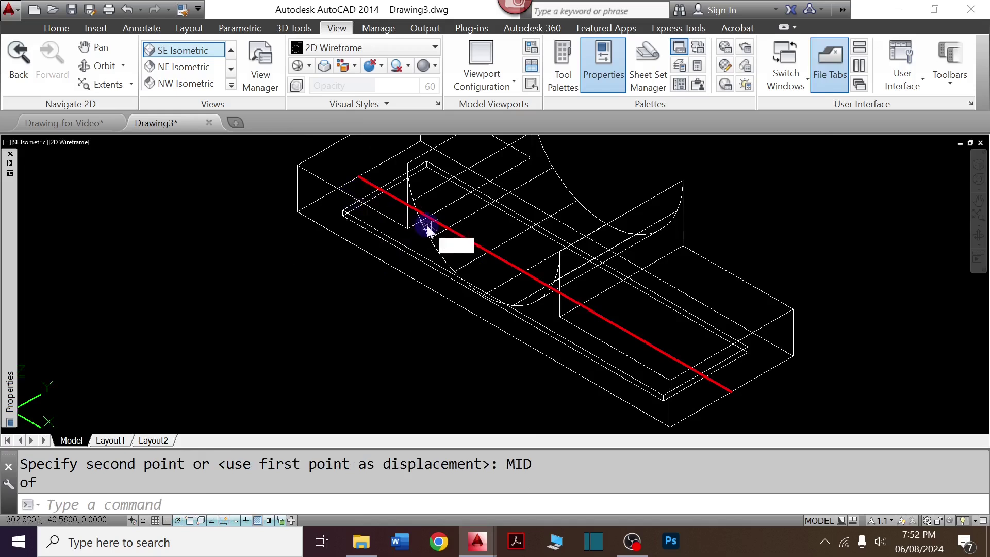
# Subtract the inner slot solid from the base block
pyautogui.write('SU')
pyautogui.press('Return')
pyautogui.click(316, 174)
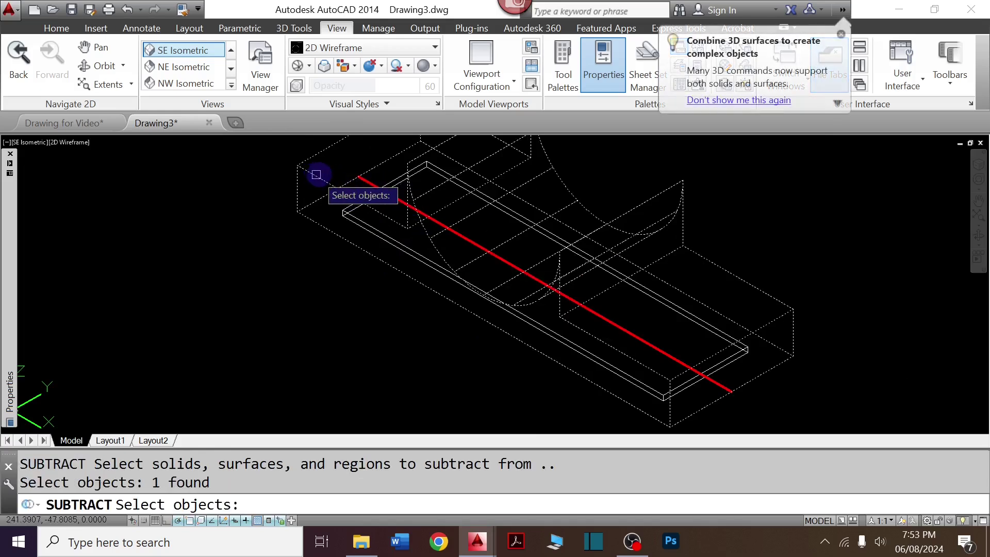
pyautogui.press('Return')
pyautogui.click(409, 255)
pyautogui.press('Return')
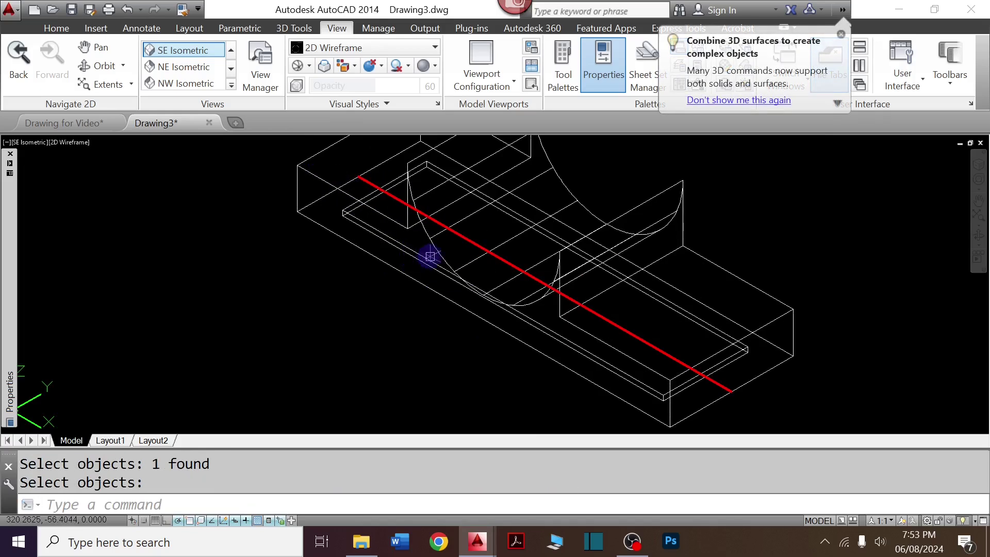
pyautogui.click(231, 86)
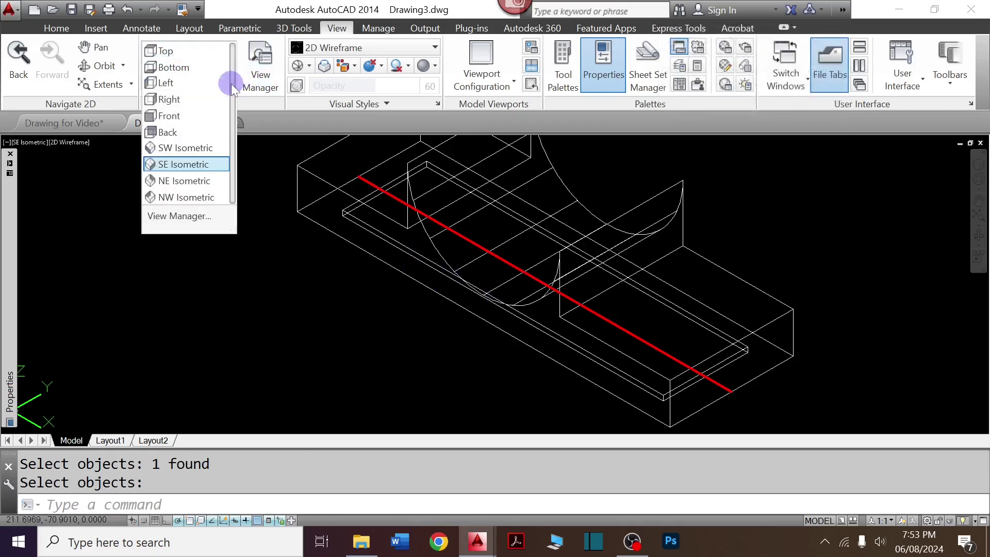
# In Front view, delete the horizontal line under the circles
pyautogui.click(211, 119)
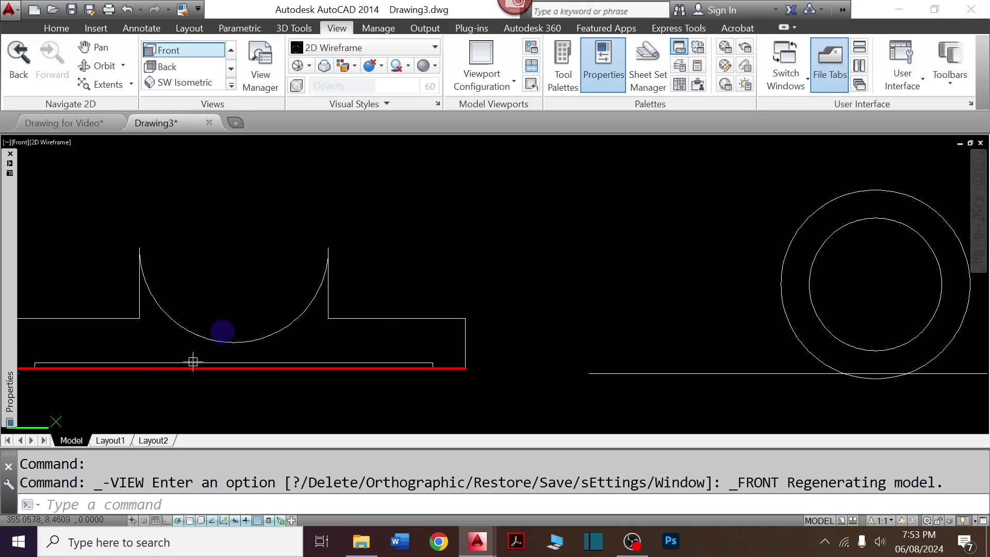
pyautogui.scroll(-2, 245, 318)
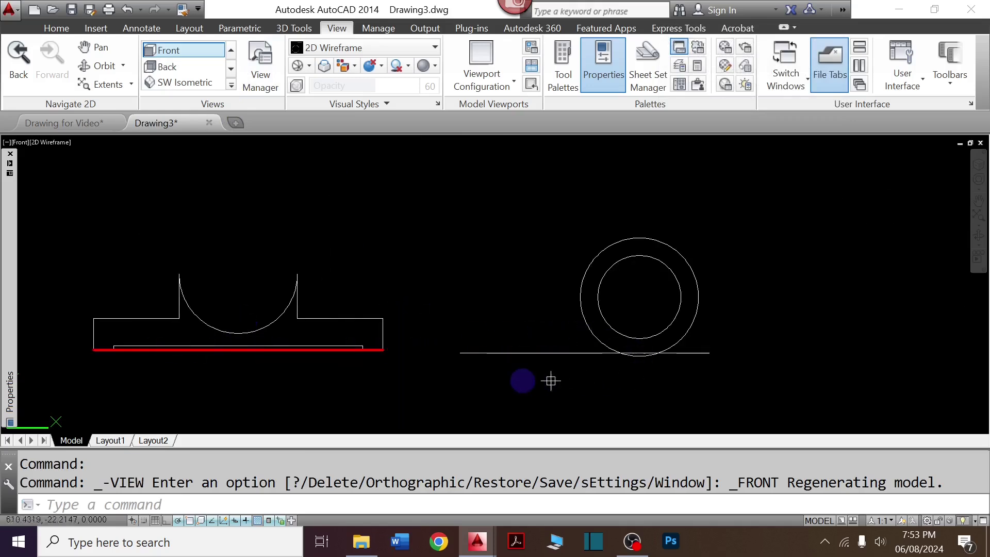
pyautogui.click(520, 380)
pyautogui.click(479, 324)
pyautogui.press('Delete')
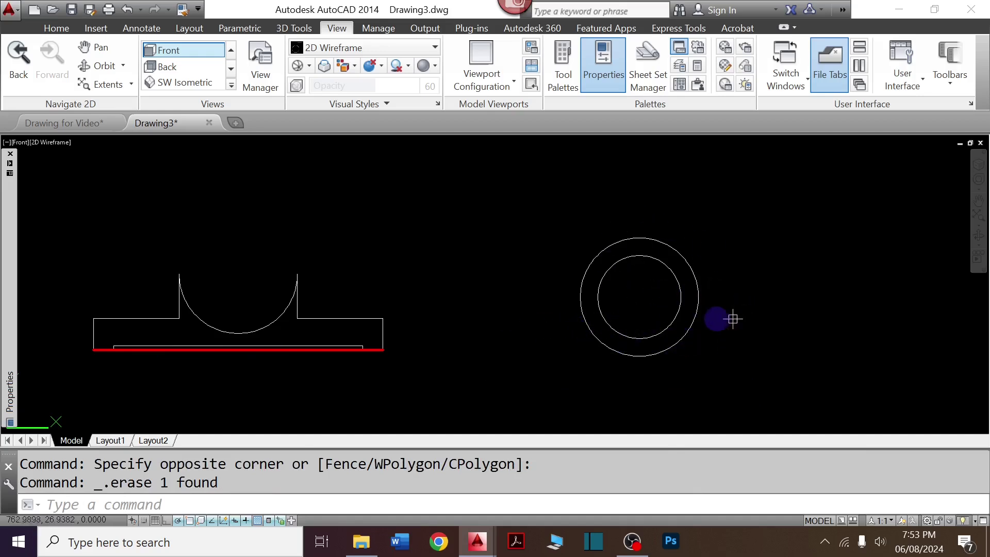
pyautogui.write('REG')
# Convert both concentric circles into regions
pyautogui.press('Return')
pyautogui.click(517, 194)
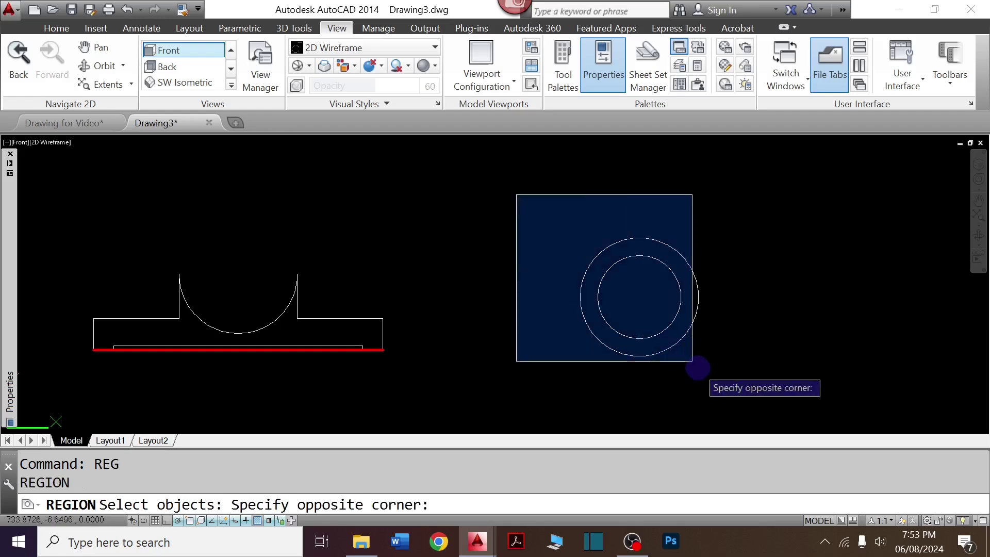
pyautogui.click(731, 387)
pyautogui.press('Return')
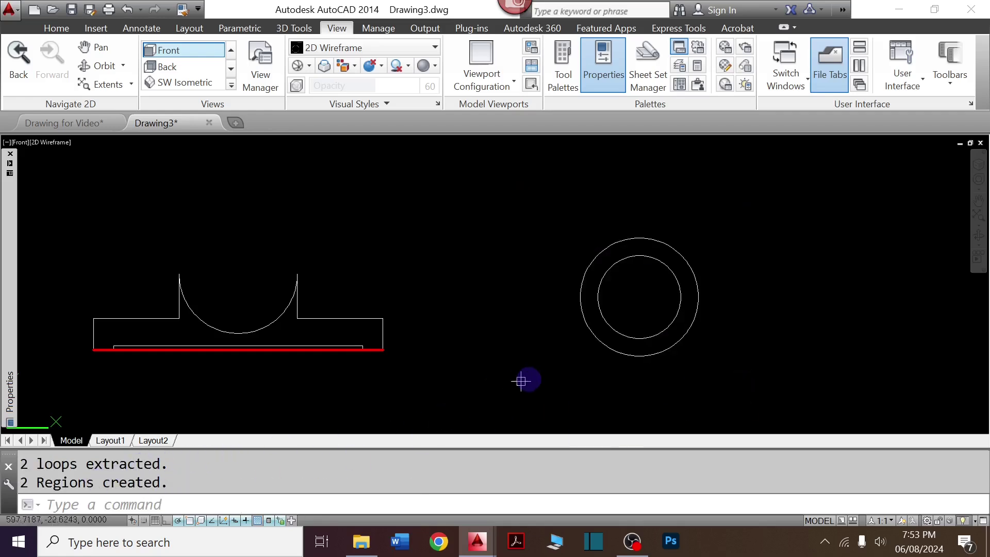
pyautogui.write('W')
pyautogui.press('Escape')
pyautogui.write('S')
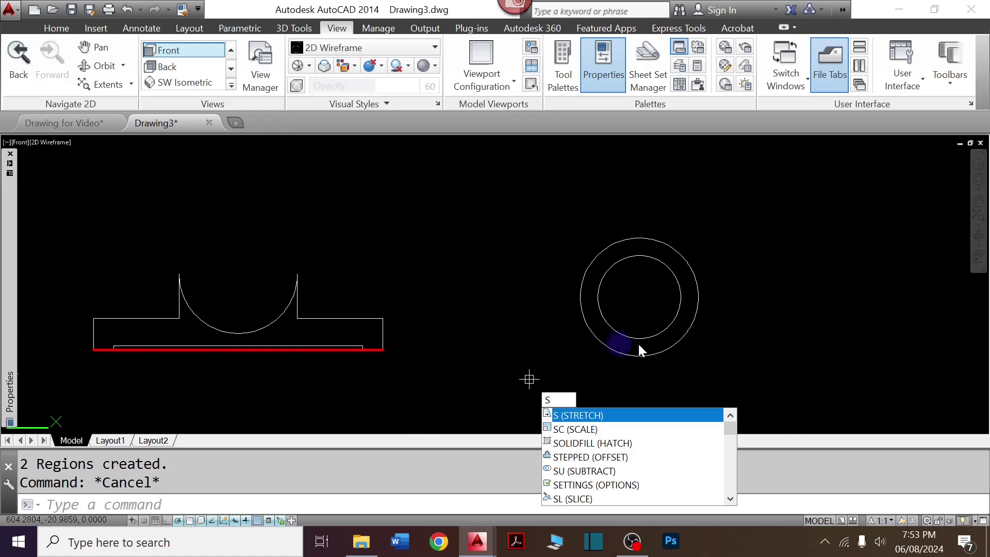
# Subtract the inner circle region from the outer one to leave a ring
pyautogui.write('U')
pyautogui.press('Return')
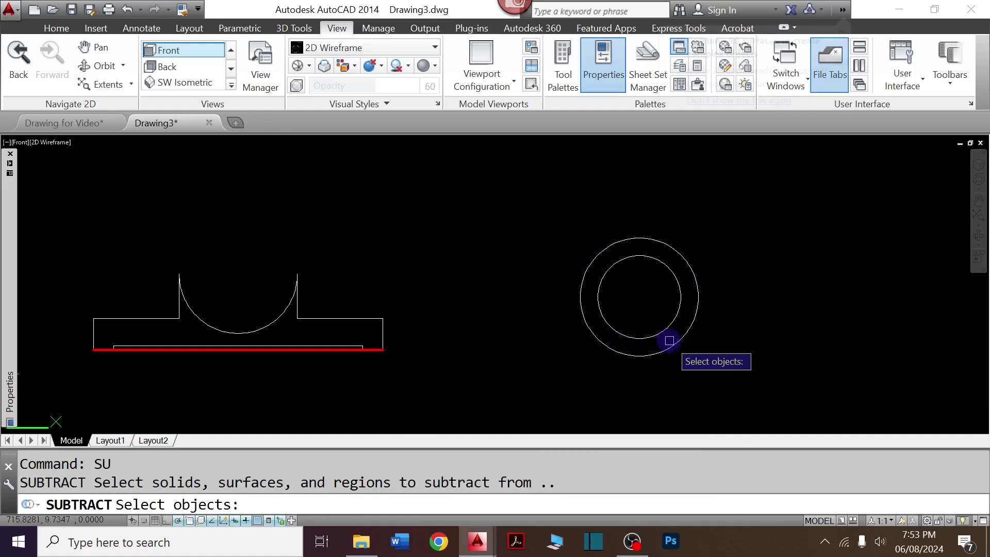
pyautogui.click(671, 345)
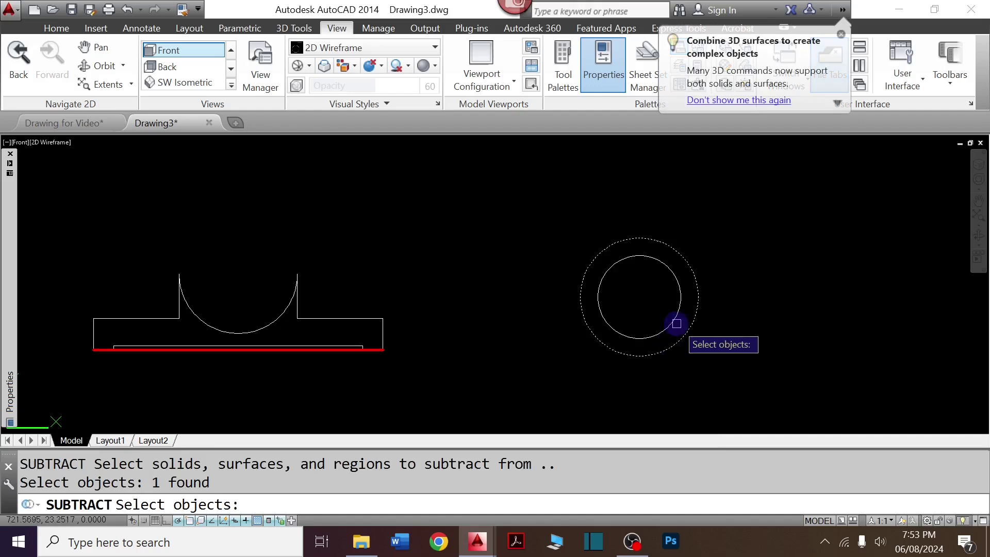
pyautogui.press('Return')
pyautogui.click(672, 322)
pyautogui.press('Return')
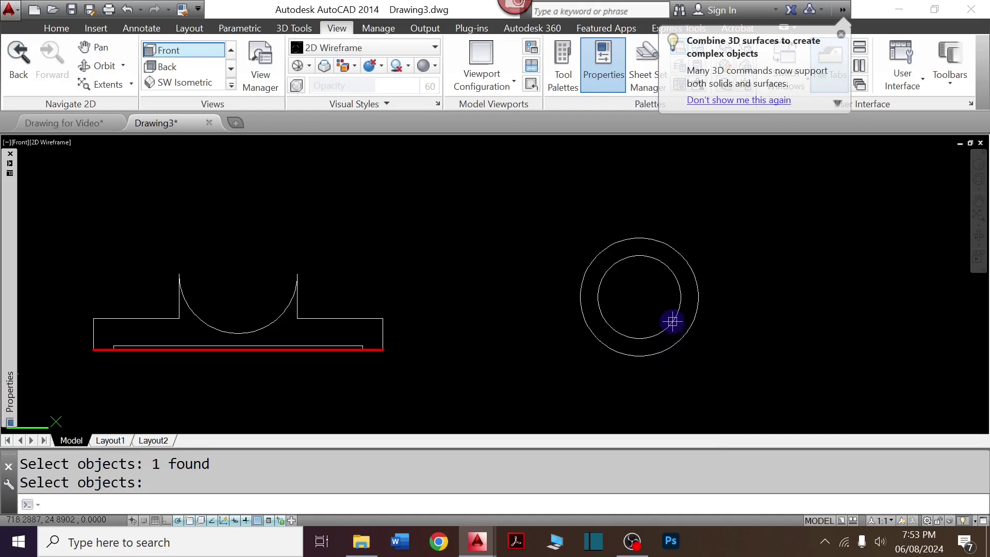
# Extrude the ring region 94 units into a hollow tube and view it in SE Isometric
pyautogui.write('EXT')
pyautogui.press('Return')
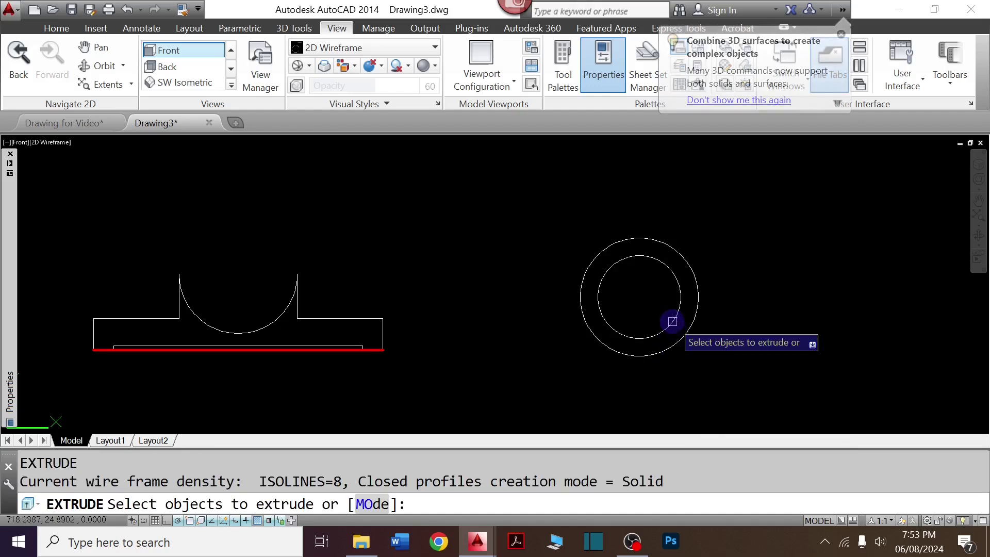
pyautogui.hotkey('ctrl', 'Tab')
pyautogui.hotkey('ctrl', 'Tab')
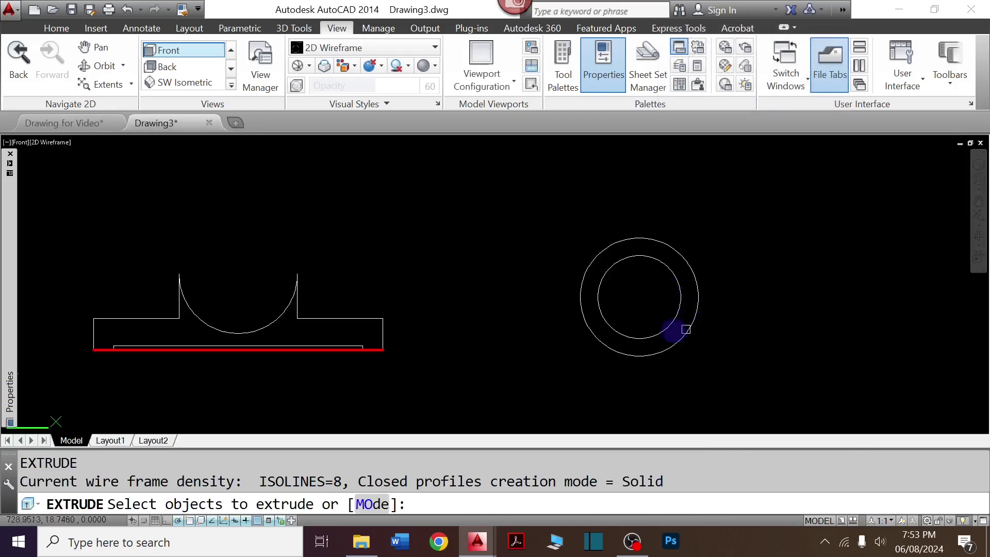
pyautogui.click(653, 326)
pyautogui.press('Return')
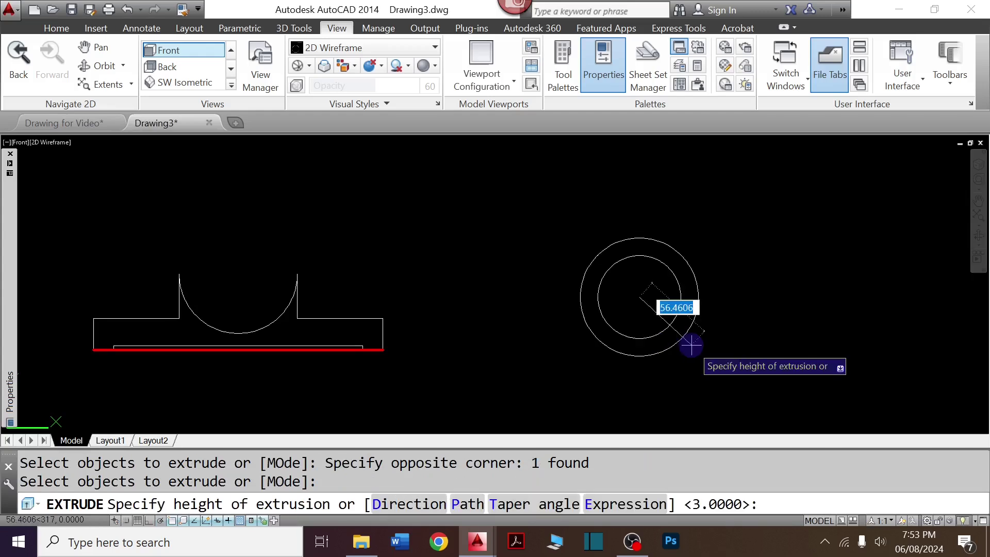
pyautogui.write('4')
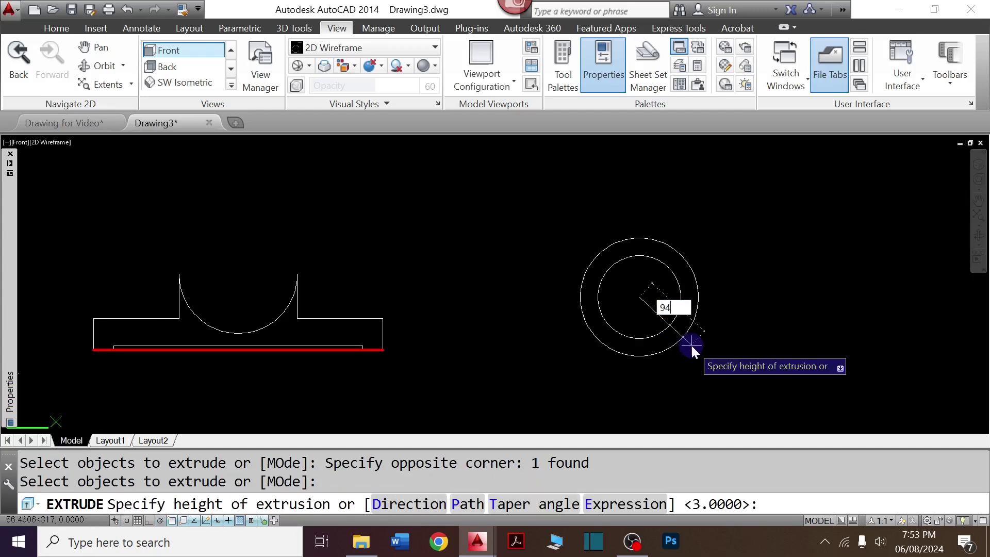
pyautogui.press('Return')
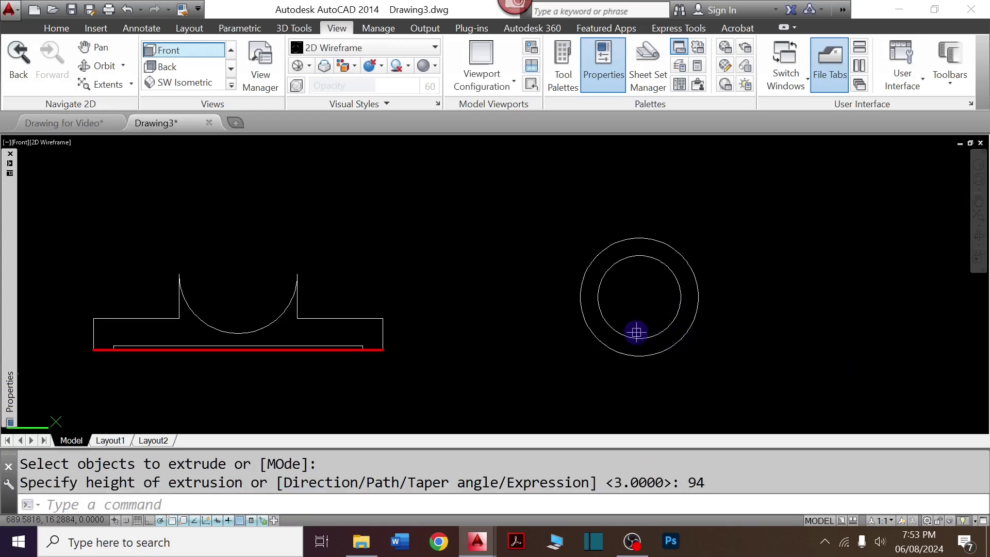
pyautogui.click(231, 86)
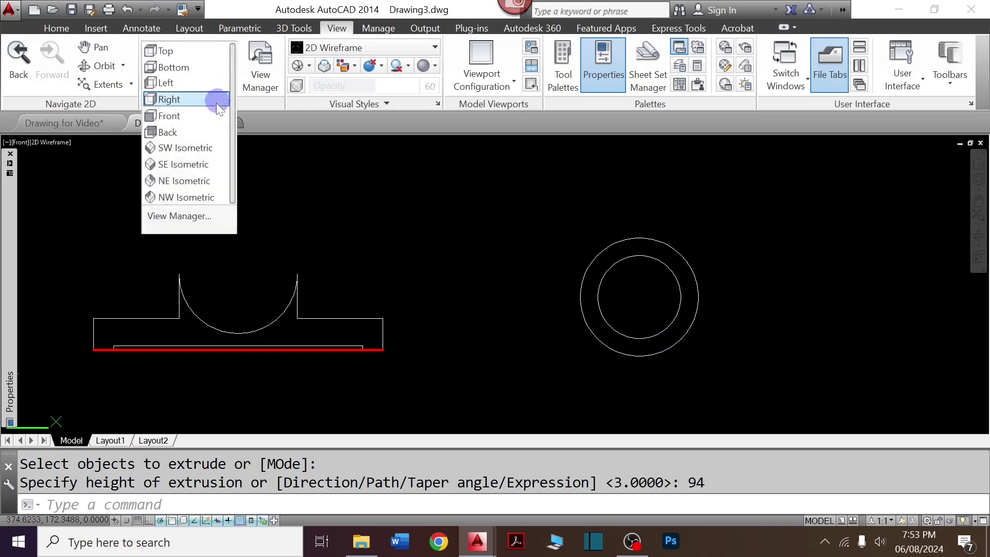
pyautogui.click(208, 164)
# Move the hollow cylinder from its end centre to the centre of the base's cradle
pyautogui.click(609, 349)
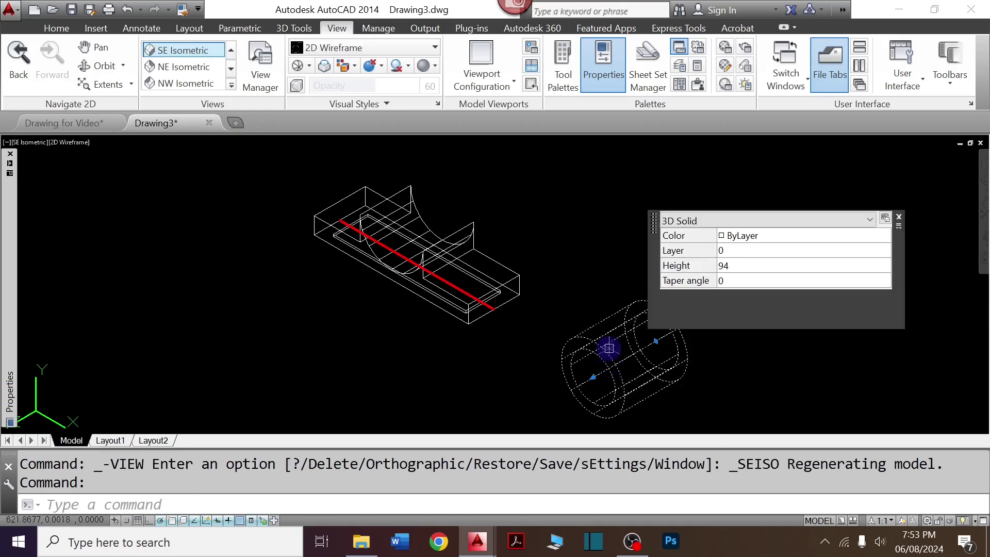
pyautogui.write('m')
pyautogui.press('Return')
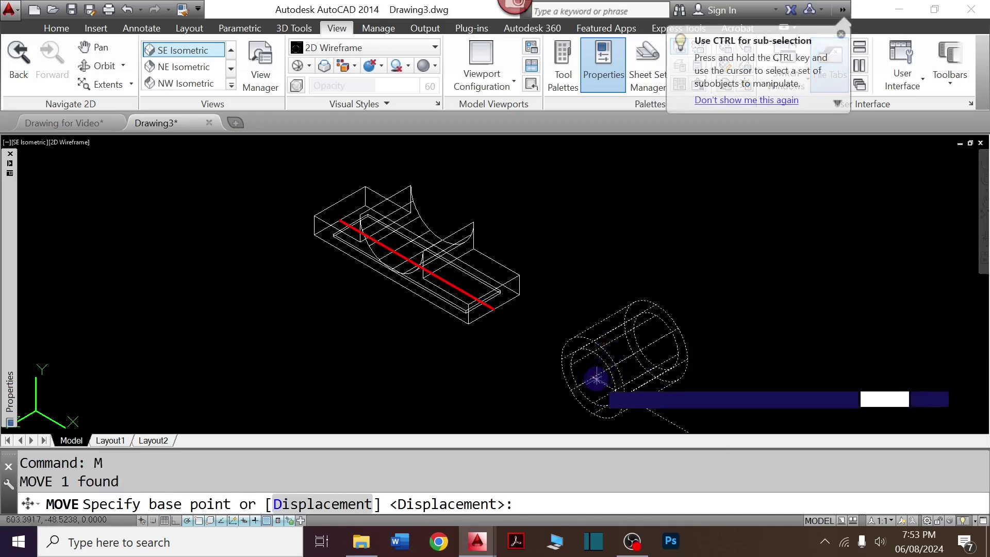
pyautogui.click(595, 378)
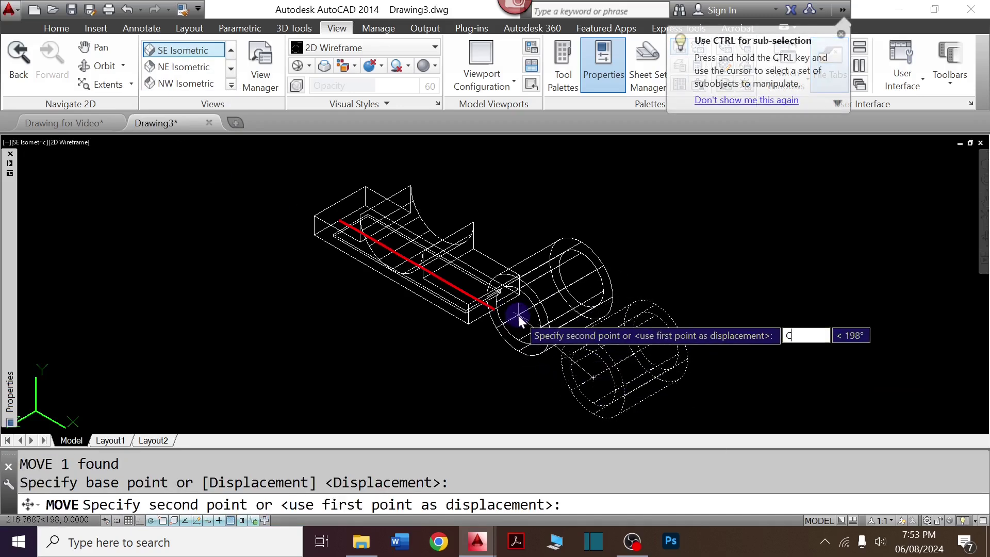
pyautogui.write('EN')
pyautogui.press('Return')
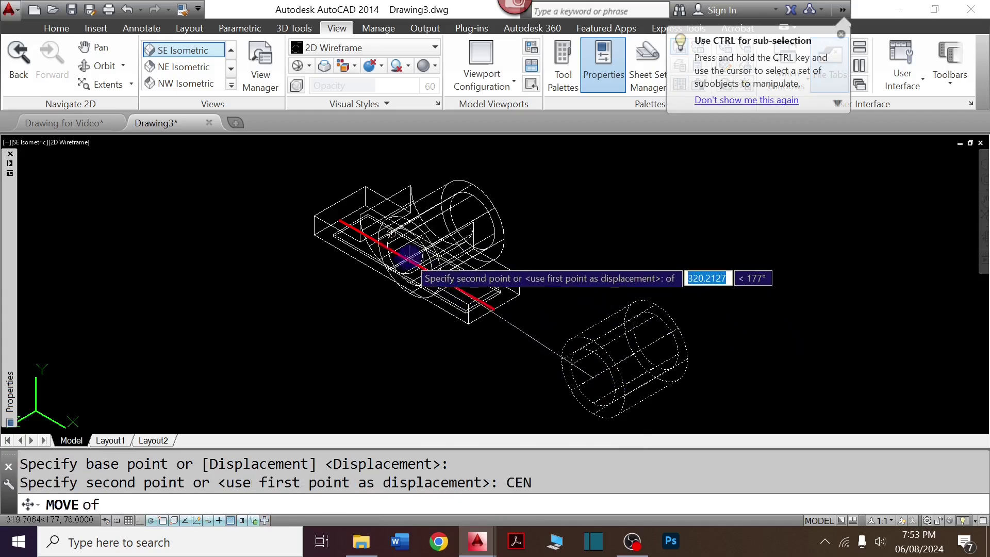
pyautogui.scroll(5, 407, 257)
pyautogui.click(448, 275)
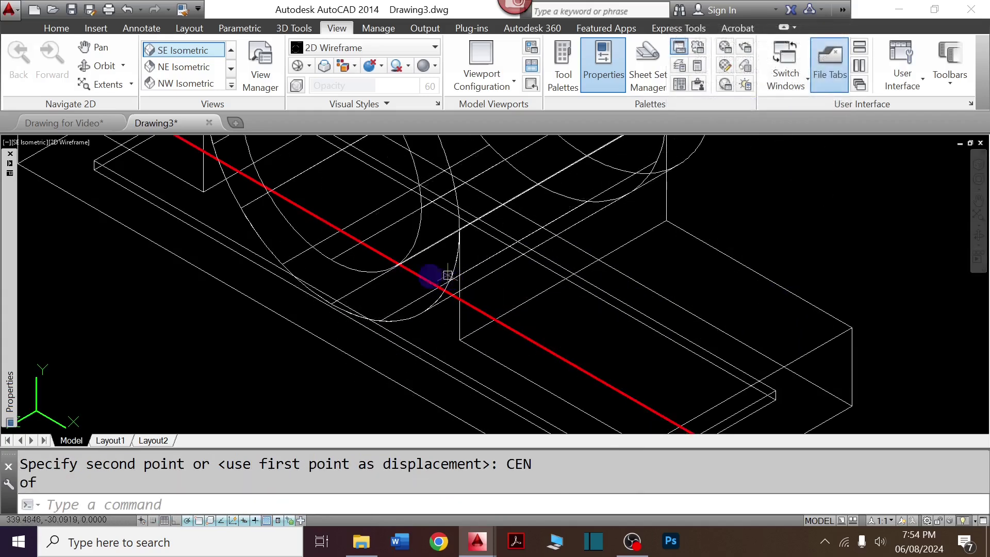
pyautogui.scroll(-4, 448, 274)
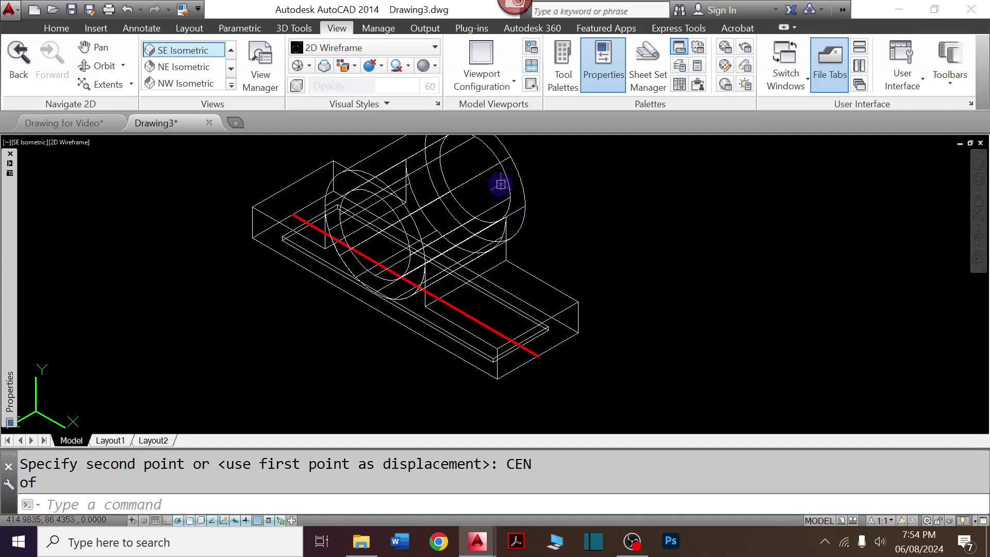
pyautogui.scroll(-2, 501, 184)
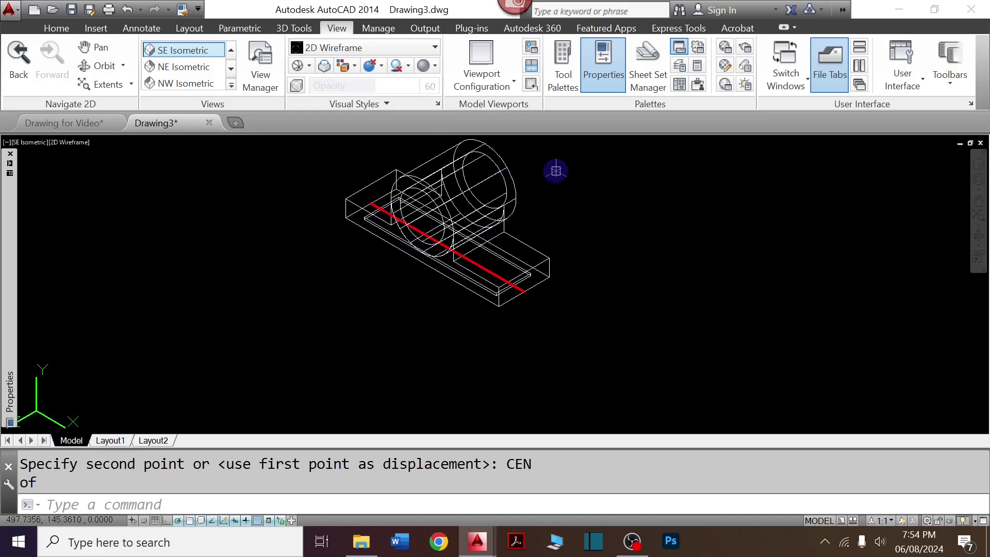
# Raise the cylinder 9 units with @0,0,9 and hide the hidden lines
pyautogui.click(500, 170)
pyautogui.write('m')
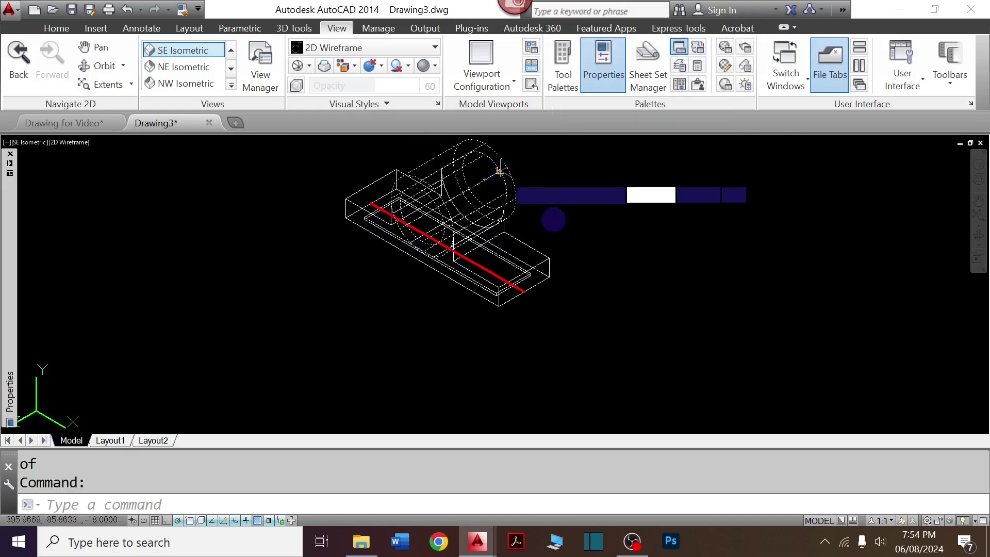
pyautogui.press('Return')
pyautogui.click(568, 298)
pyautogui.write('@0')
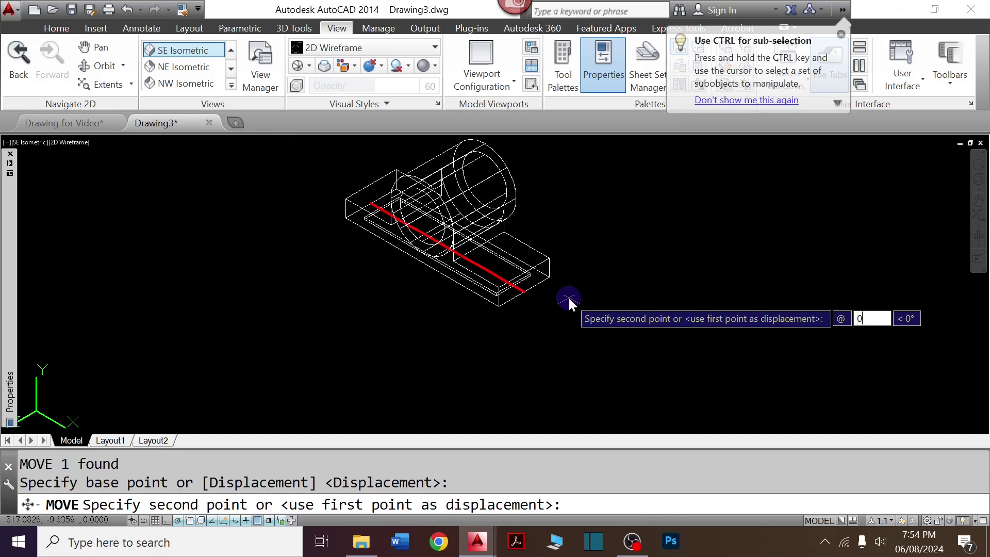
pyautogui.write(',0,9')
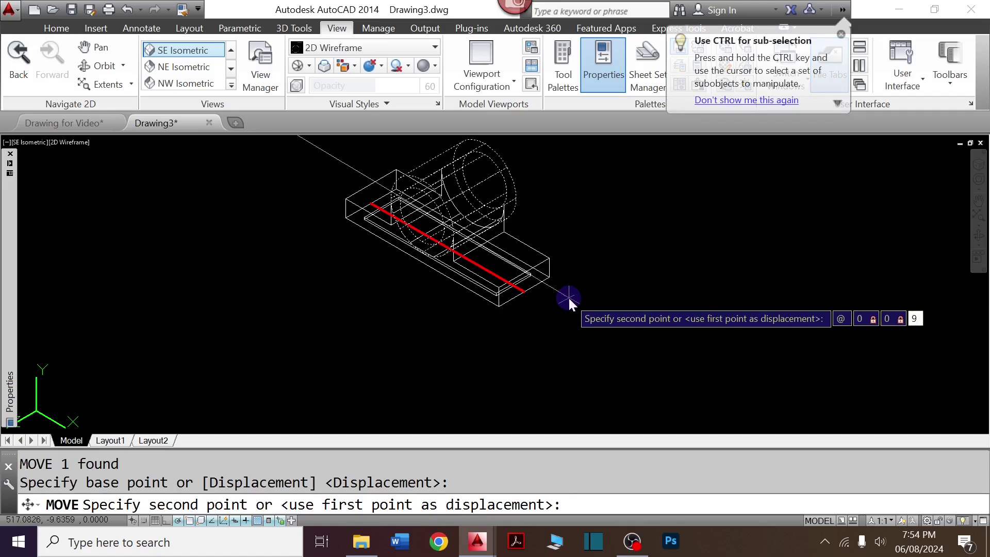
pyautogui.press('Return')
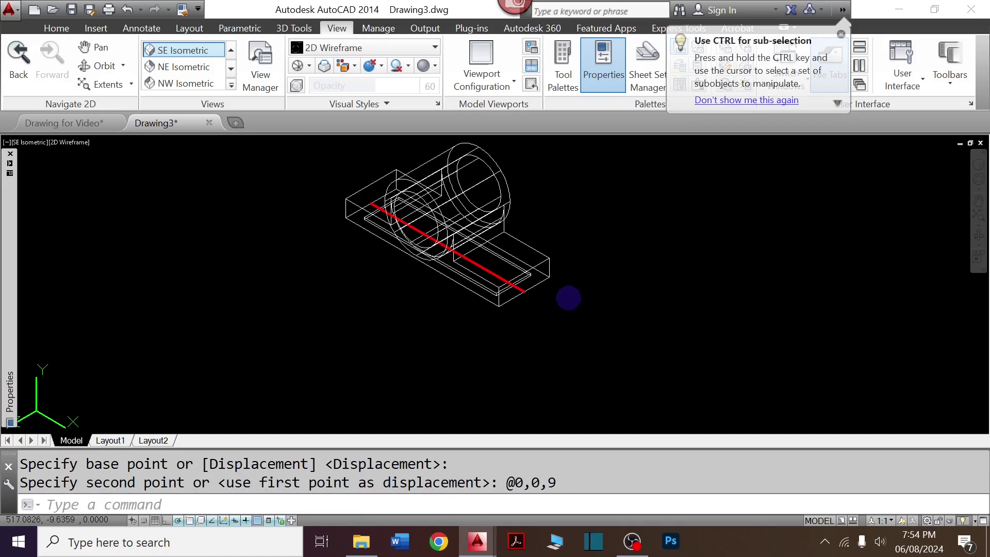
pyautogui.write('hide')
pyautogui.press('Return')
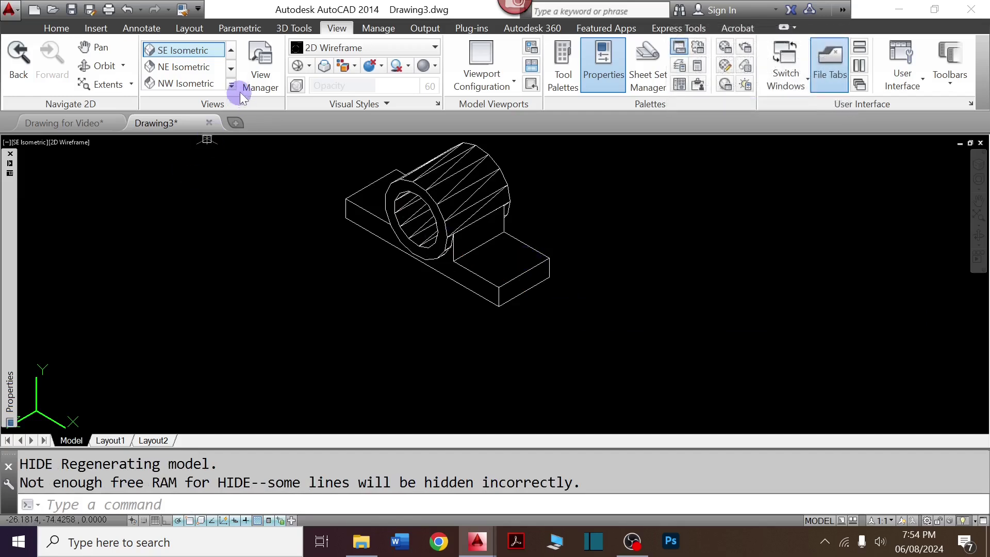
# View the bearing model from the Top preset view
pyautogui.click(232, 87)
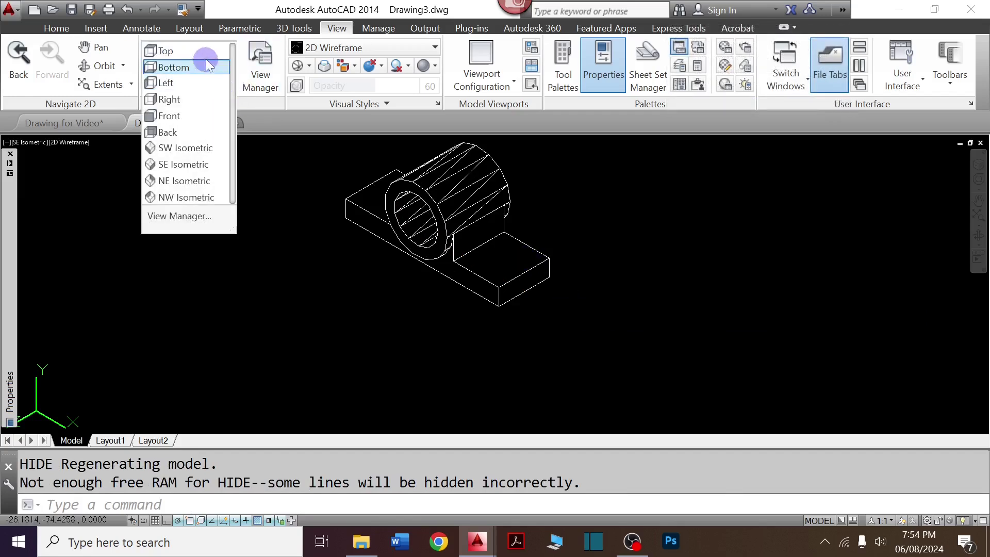
pyautogui.click(203, 52)
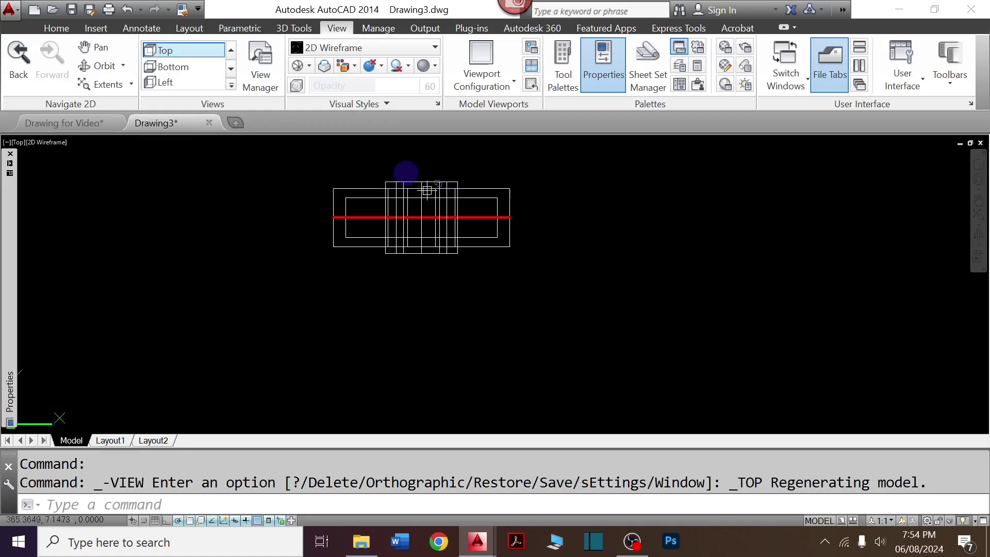
pyautogui.scroll(4, 407, 186)
pyautogui.scroll(-4, 405, 202)
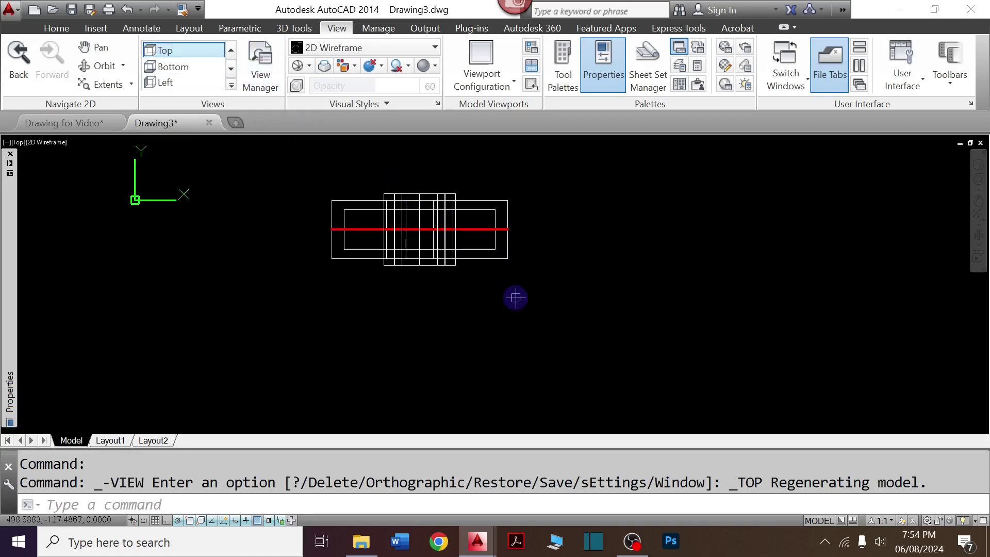
# Switch to the Drawing for Video reference sheet
pyautogui.hotkey('ctrl', 'Tab')
pyautogui.scroll(-2, 742, 237)
pyautogui.scroll(3, 765, 222)
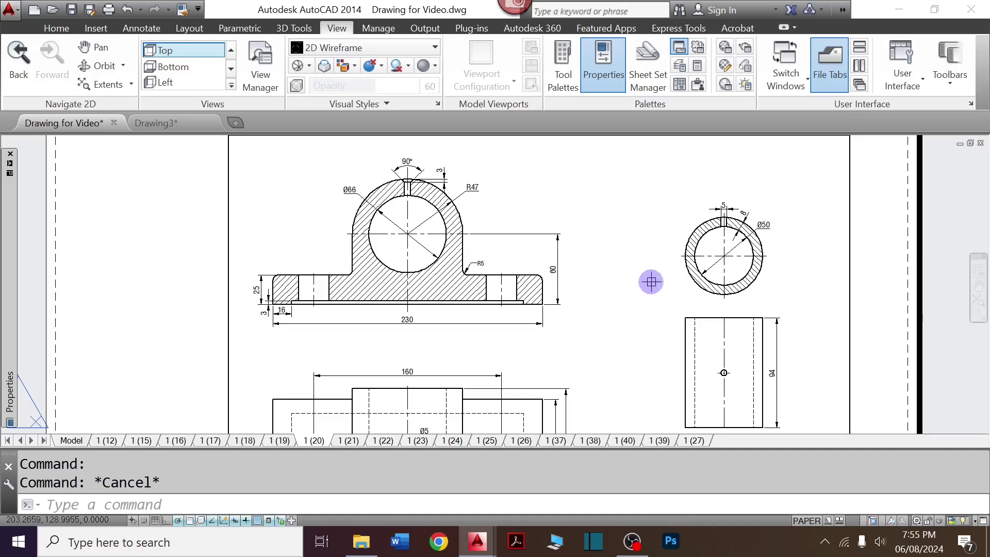
# Return to Drawing3 and set the Front view
pyautogui.hotkey('ctrl', 'Tab')
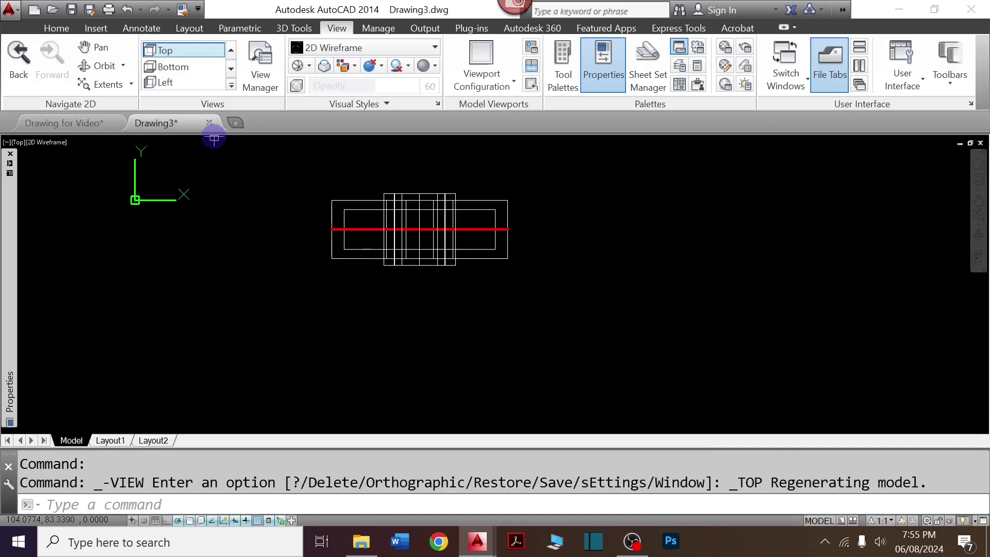
pyautogui.click(232, 86)
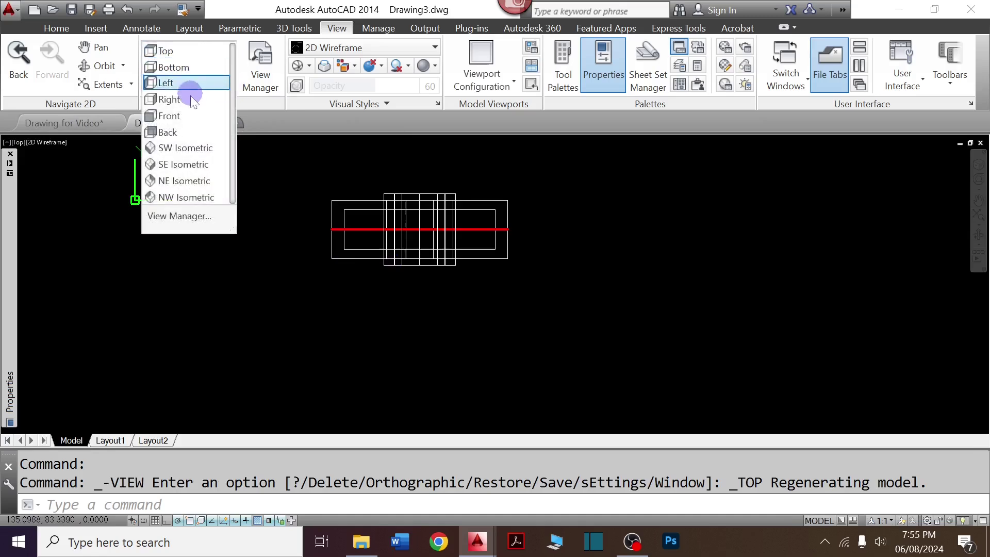
pyautogui.click(188, 116)
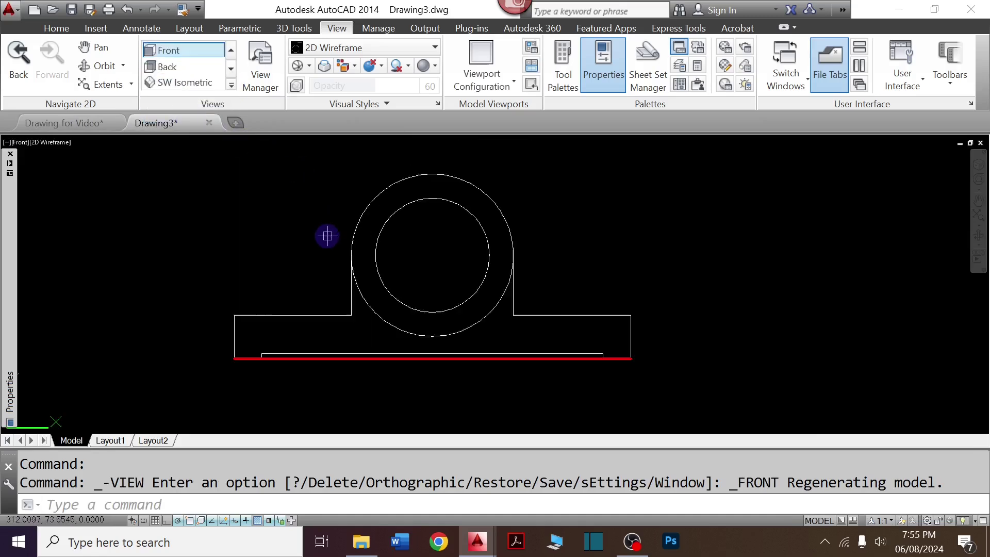
# Draw concentric circles of diameter 50 and 66 to the right of the body
pyautogui.write('c')
pyautogui.press('Return')
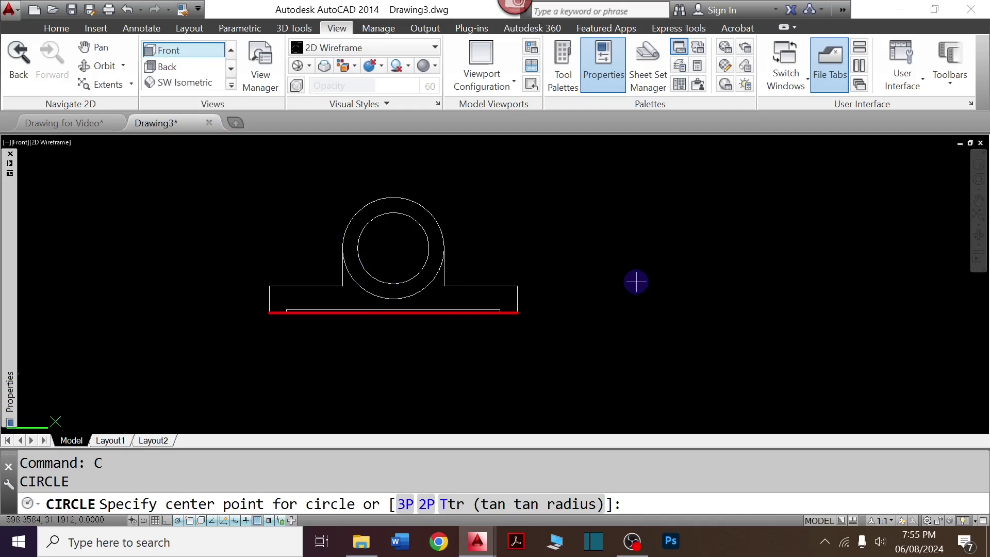
pyautogui.click(636, 282)
pyautogui.write('d')
pyautogui.press('Return')
pyautogui.write('50')
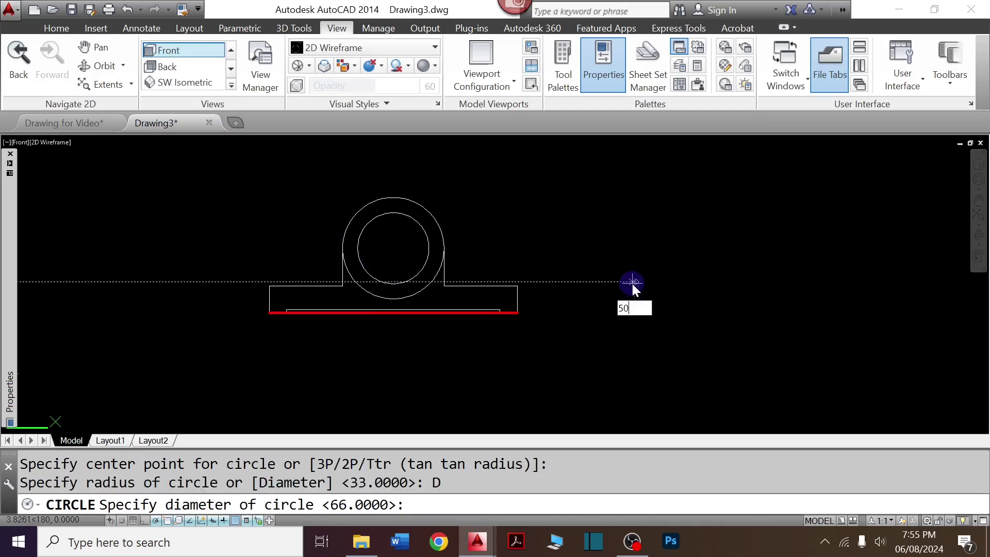
pyautogui.press('Return')
pyautogui.press('Return')
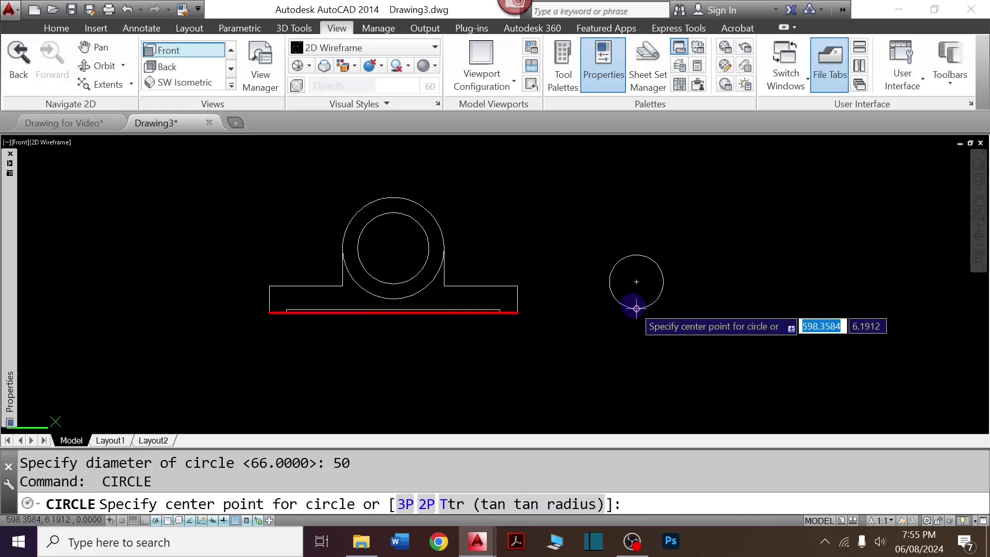
pyautogui.click(637, 282)
pyautogui.write('d')
pyautogui.press('Return')
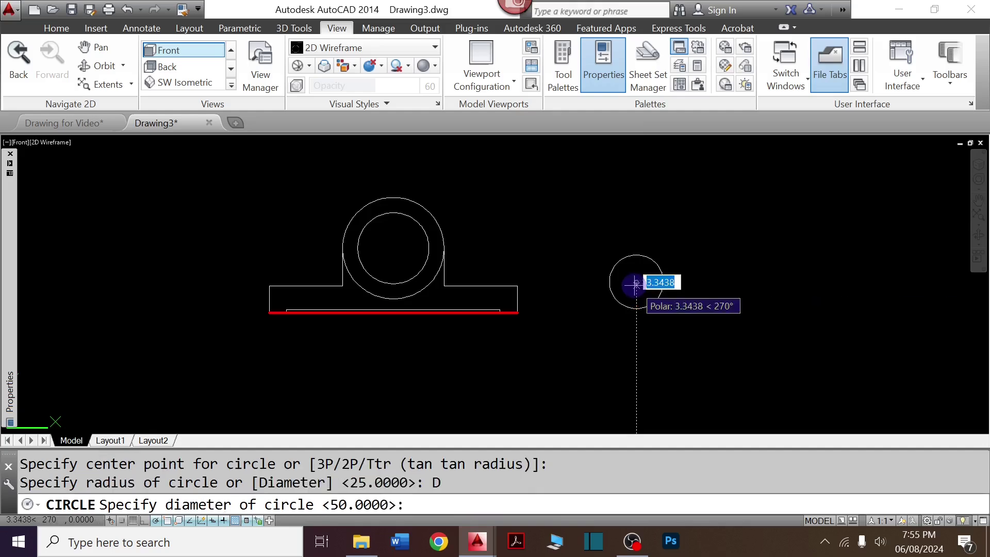
pyautogui.write('66')
pyautogui.press('Return')
pyautogui.write('RE')
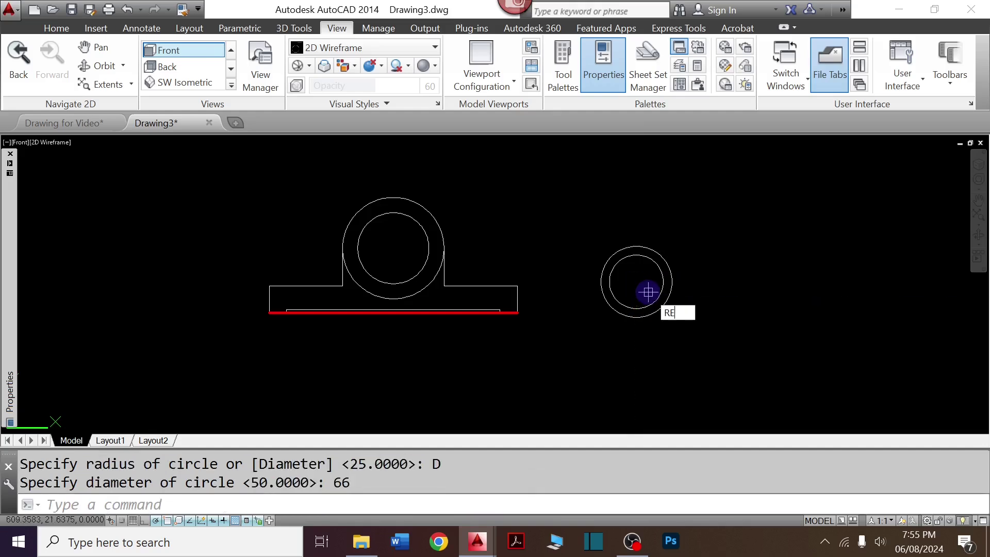
pyautogui.write('g')
pyautogui.press('Return')
# Convert both circles to regions and subtract the 50 circle from the 66 circle
pyautogui.click(582, 234)
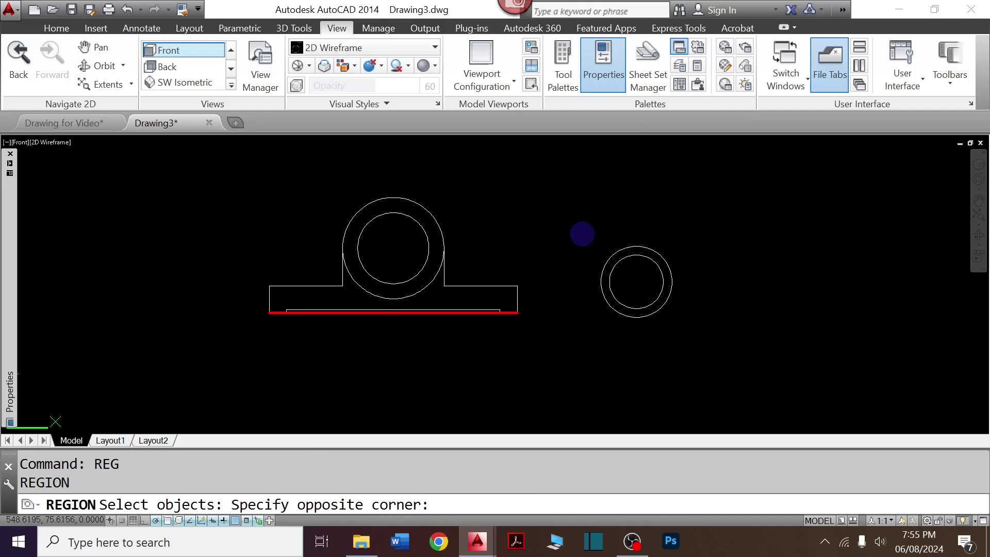
pyautogui.click(718, 349)
pyautogui.press('Return')
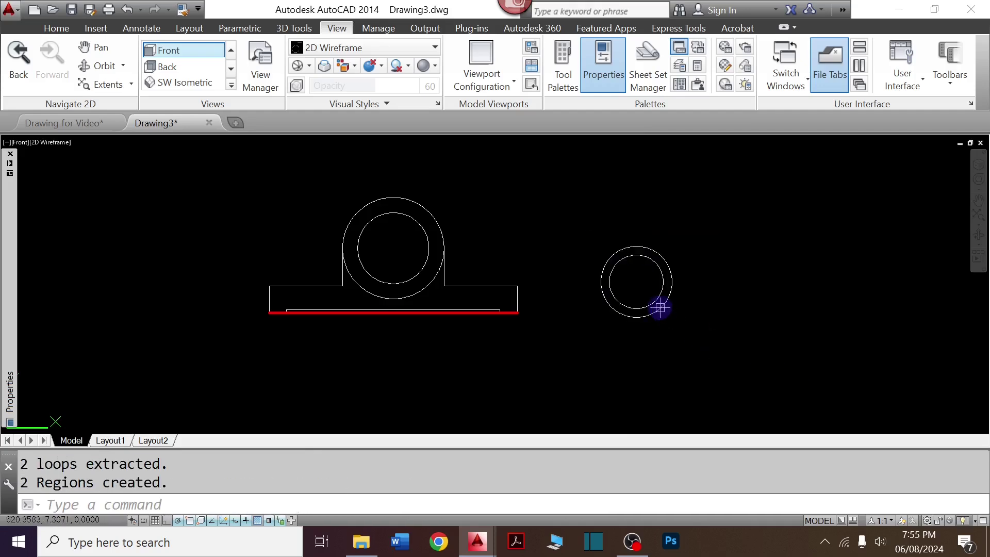
pyautogui.write('su')
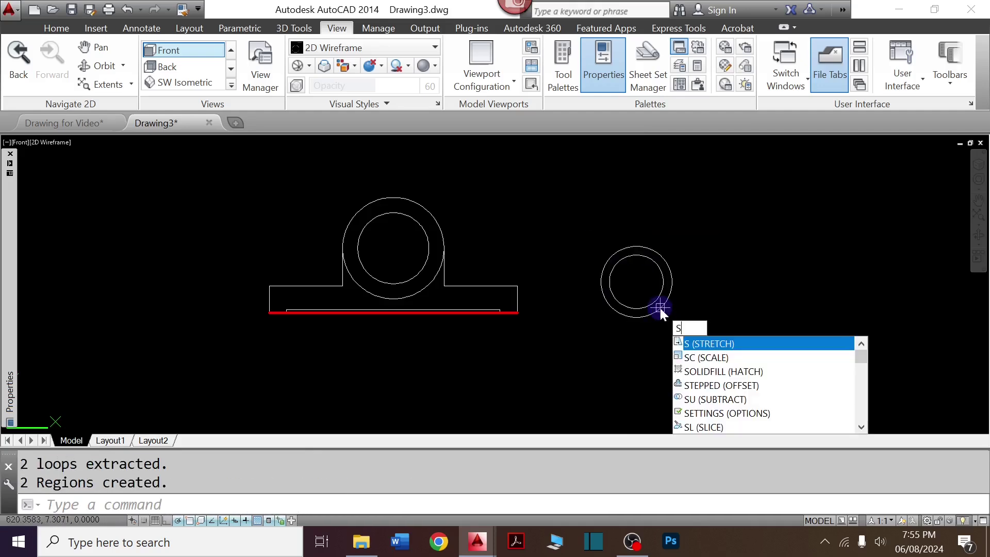
pyautogui.press('Return')
pyautogui.click(658, 303)
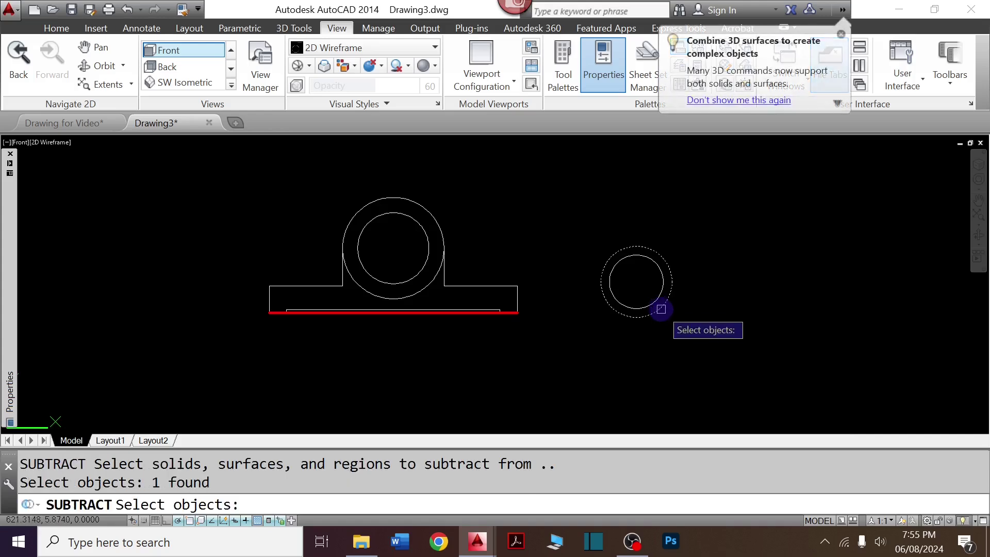
pyautogui.press('Return')
pyautogui.click(656, 302)
pyautogui.press('Return')
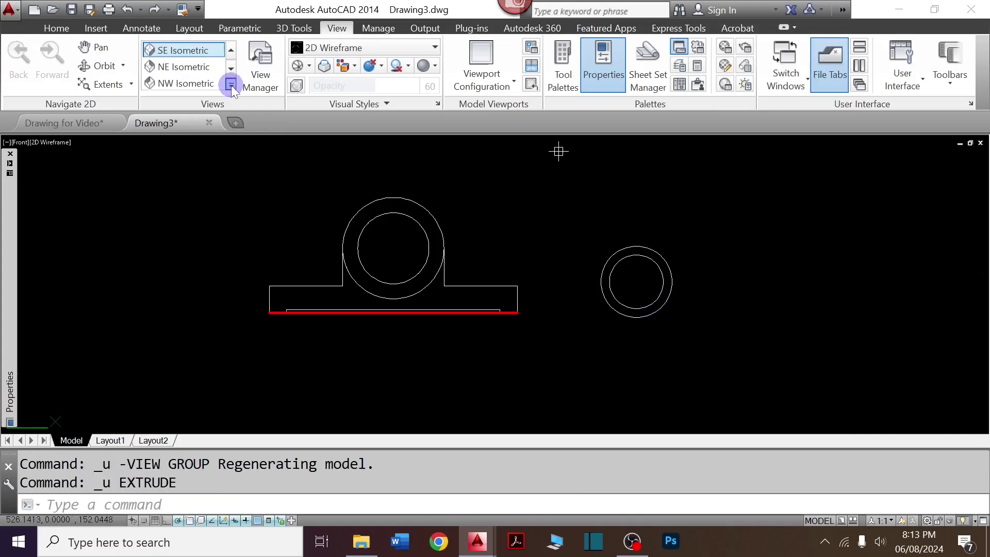
pyautogui.click(231, 86)
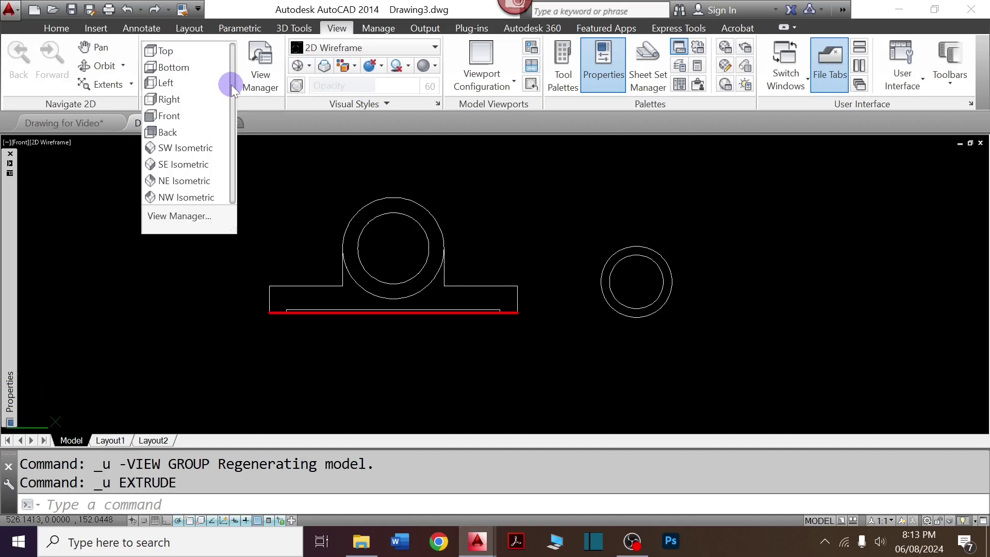
# In SE Isometric view, extrude the 66/50 ring 94 units into the bushing tube
pyautogui.click(207, 164)
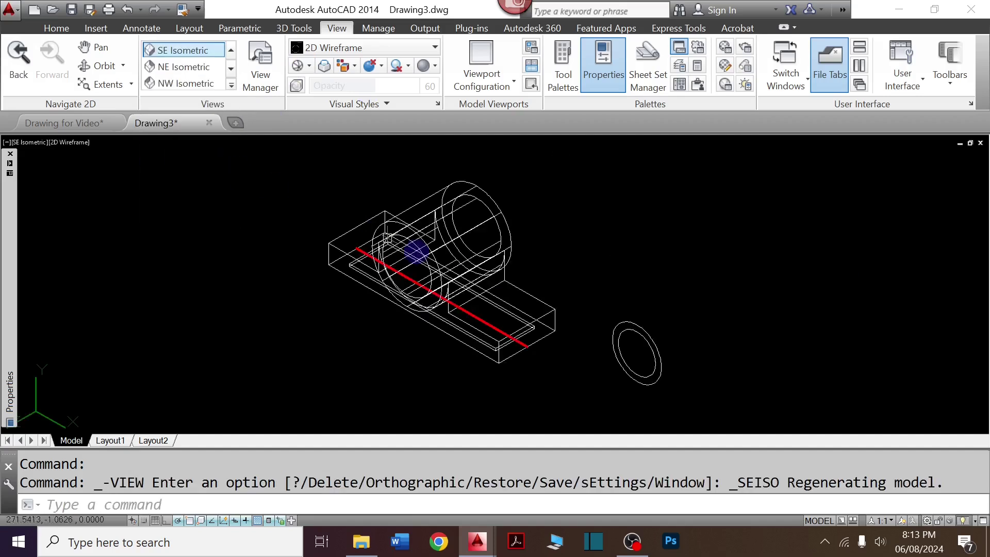
pyautogui.press('Escape')
pyautogui.write('EXT')
pyautogui.press('Return')
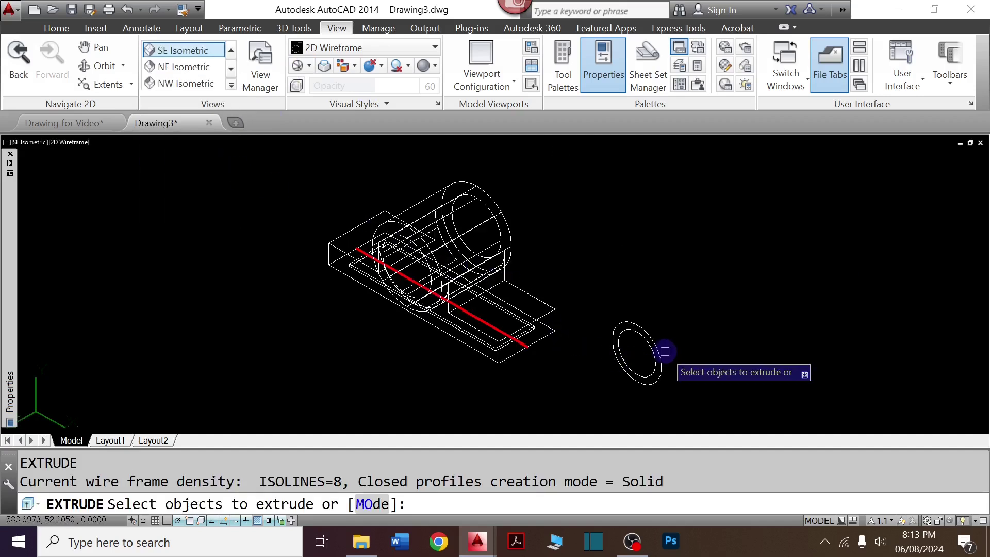
pyautogui.click(661, 352)
pyautogui.press('Return')
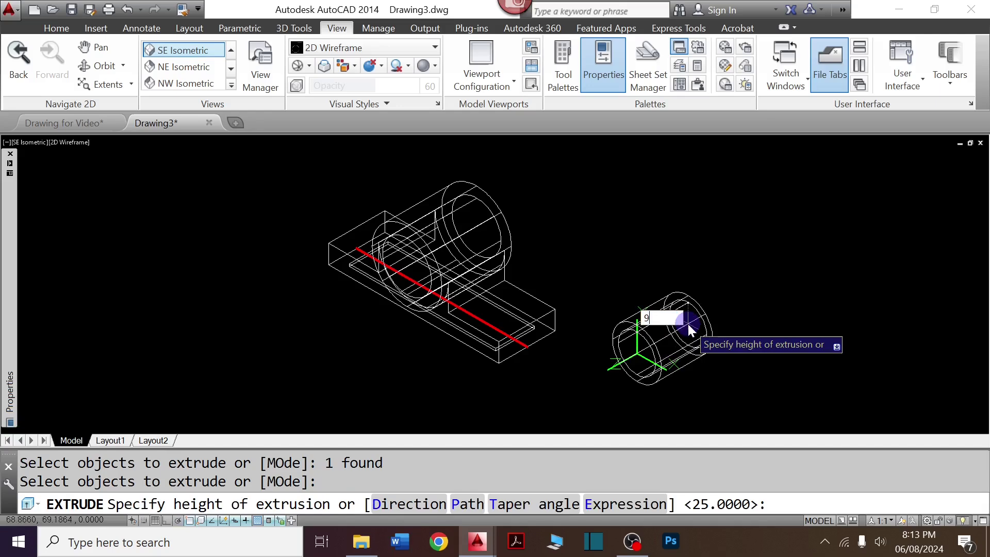
pyautogui.write('4')
pyautogui.press('Return')
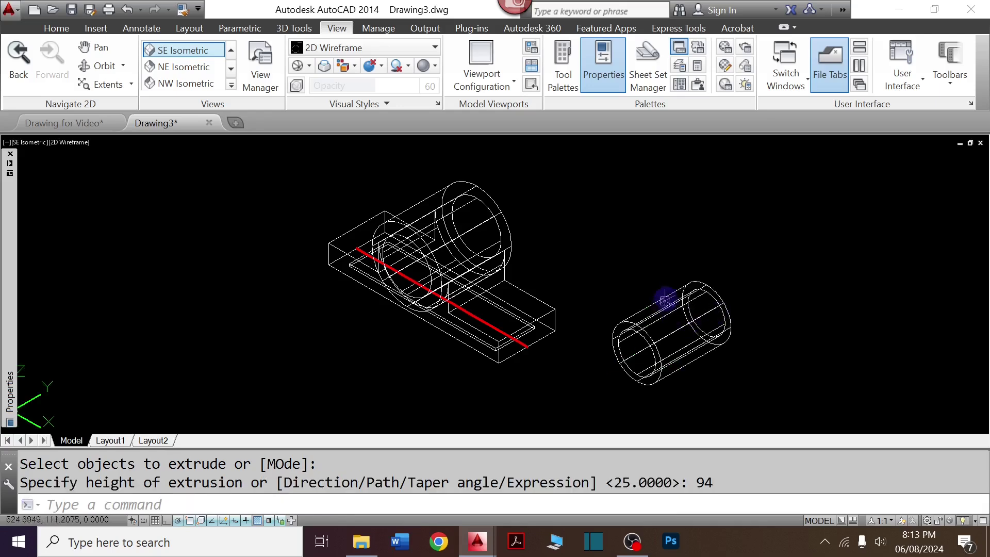
pyautogui.moveTo(672, 306)
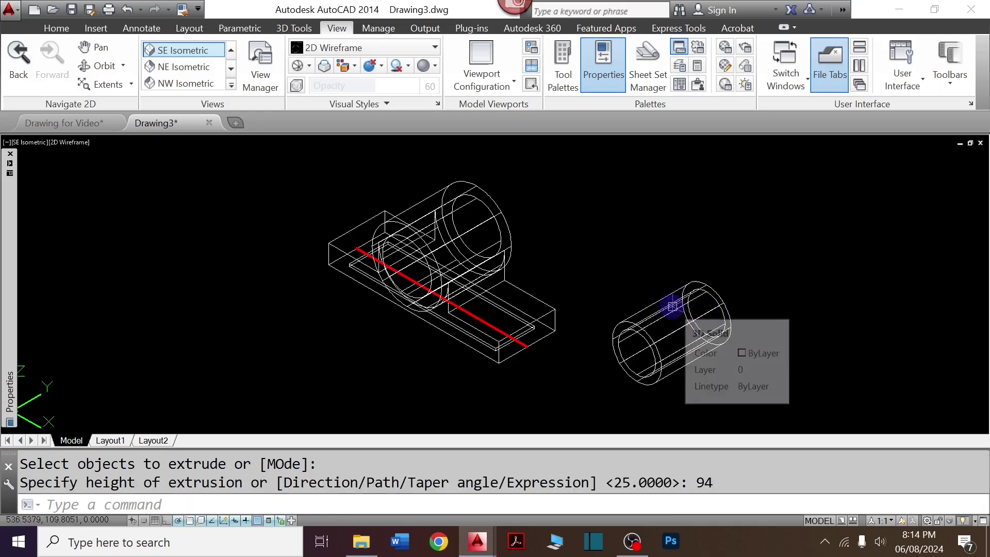
pyautogui.click(231, 85)
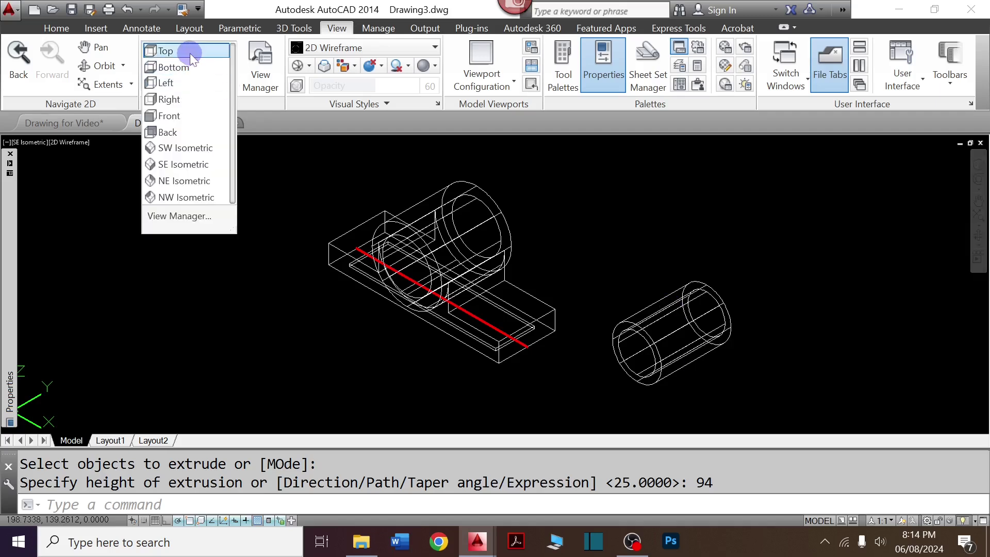
# From the top view, draw a 5-diameter circle beside the bushing tube
pyautogui.click(189, 54)
pyautogui.press('Return')
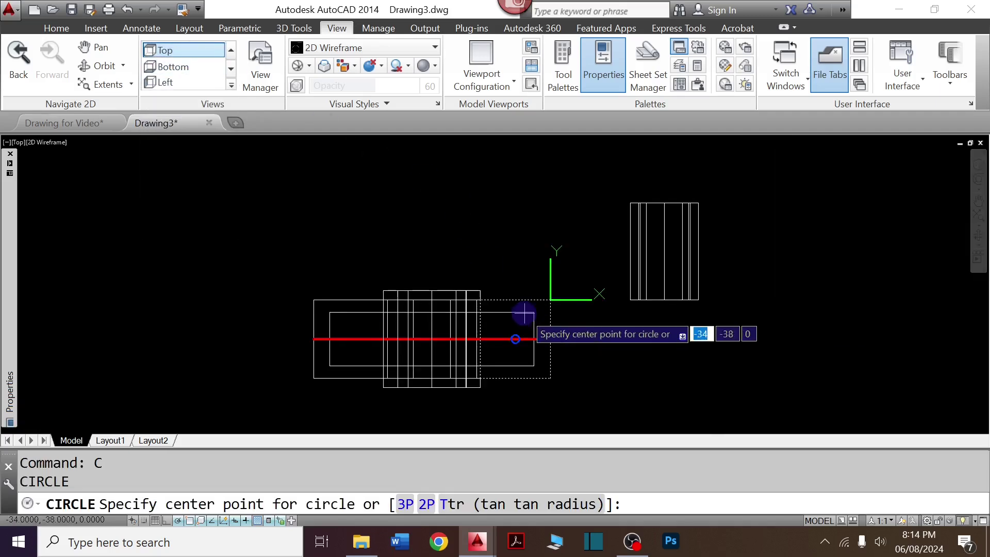
pyautogui.scroll(-2, 523, 323)
pyautogui.click(724, 254)
pyautogui.write('D')
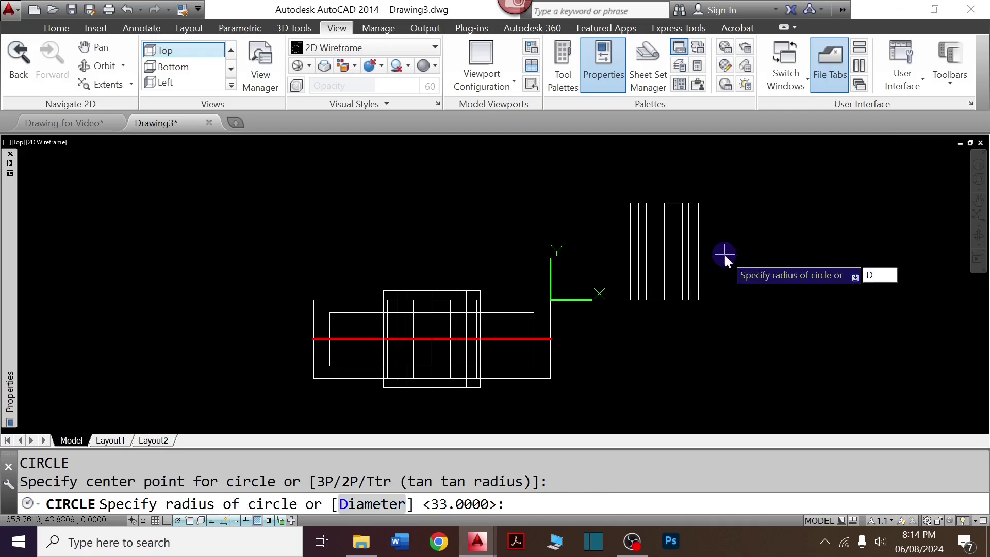
pyautogui.press('Return')
pyautogui.write('5')
pyautogui.press('Return')
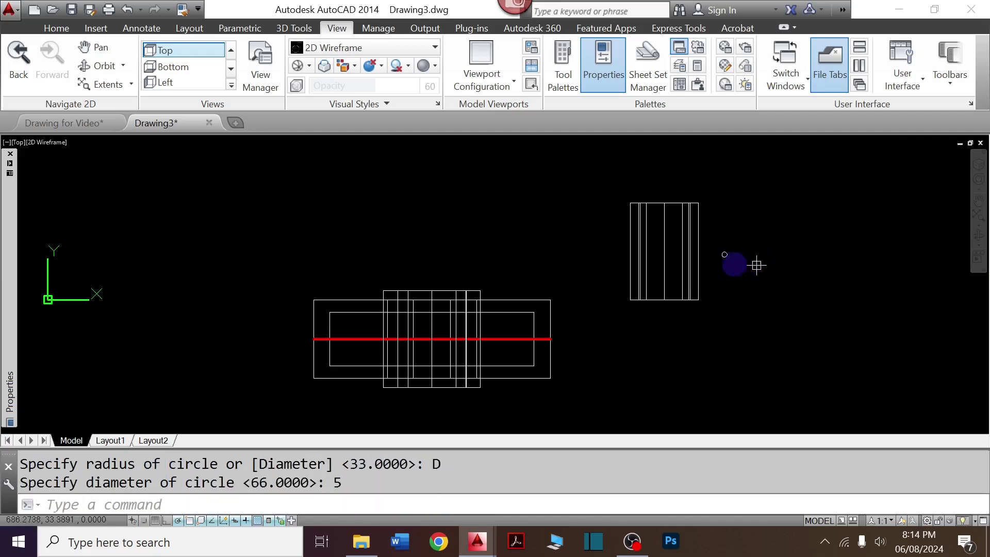
pyautogui.scroll(2, 742, 262)
pyautogui.press('Escape')
# Extrude the small circle 50 units into a rod and view it in SE Isometric
pyautogui.write('ext')
pyautogui.press('Return')
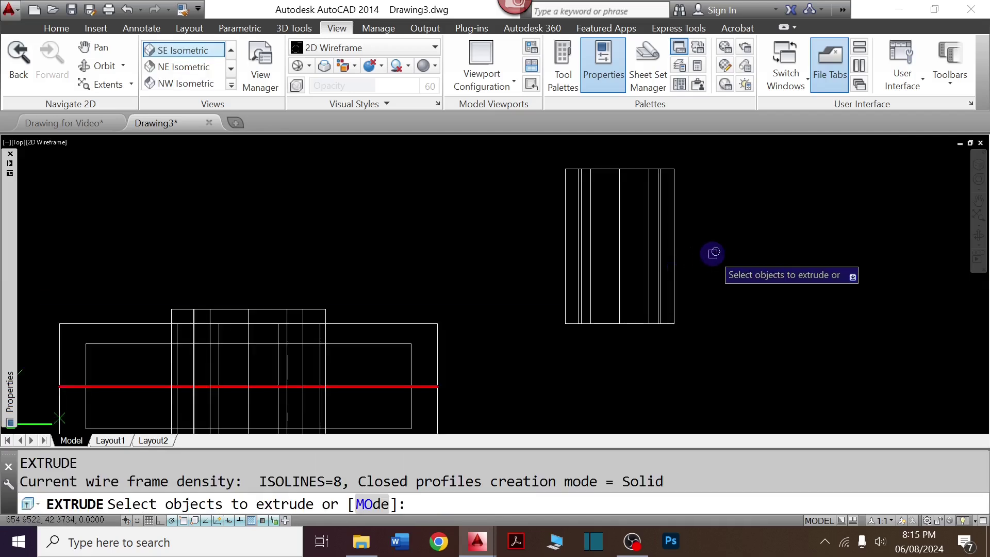
pyautogui.click(714, 252)
pyautogui.press('Return')
pyautogui.write('50')
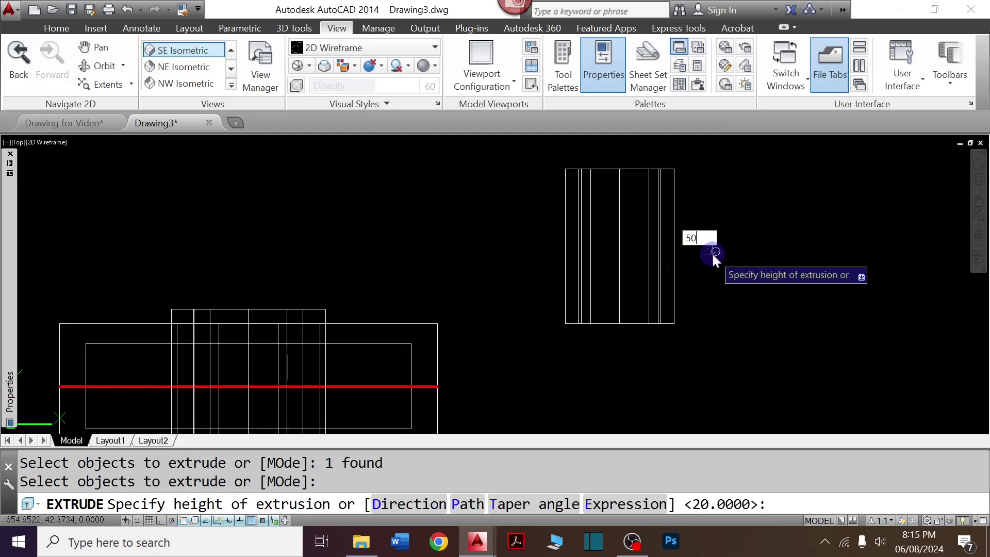
pyautogui.press('Return')
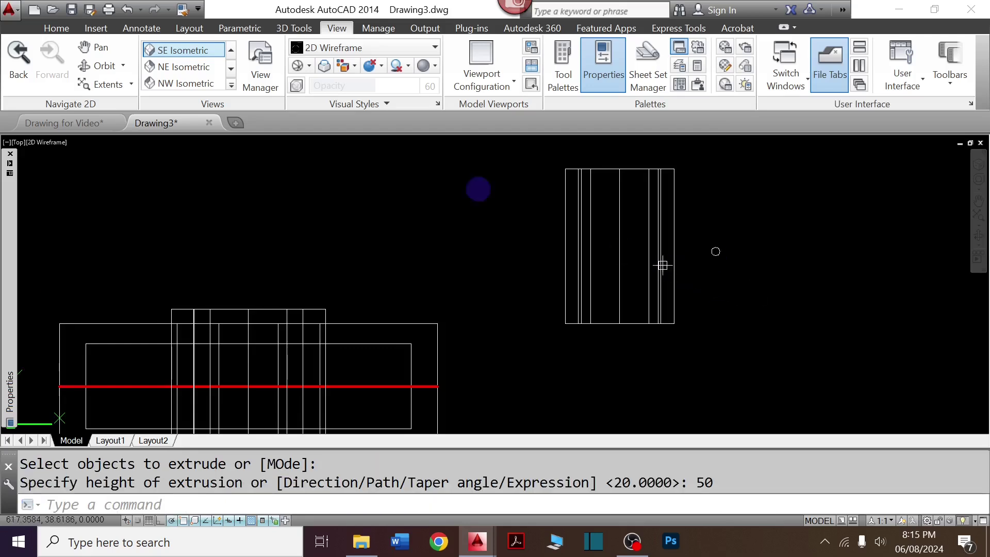
pyautogui.click(230, 86)
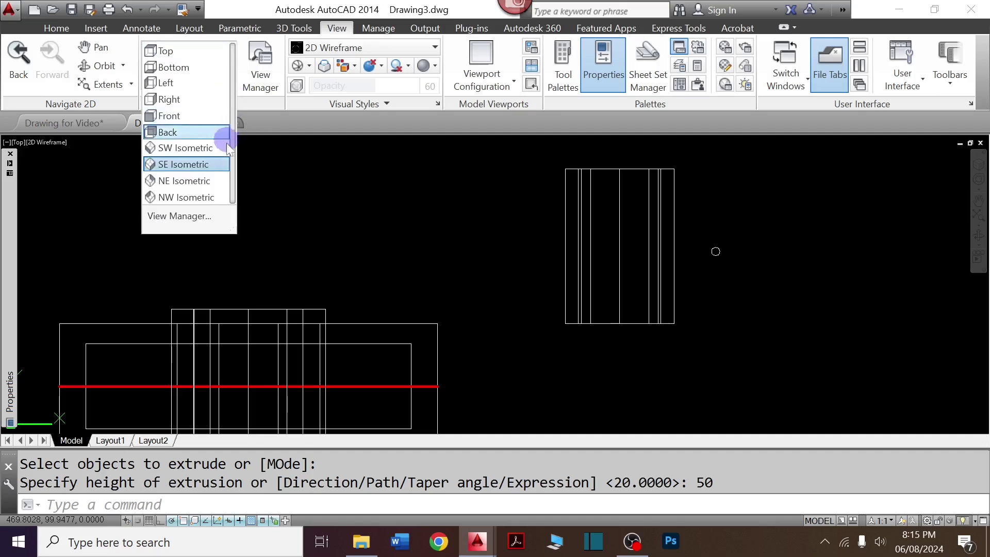
pyautogui.click(230, 163)
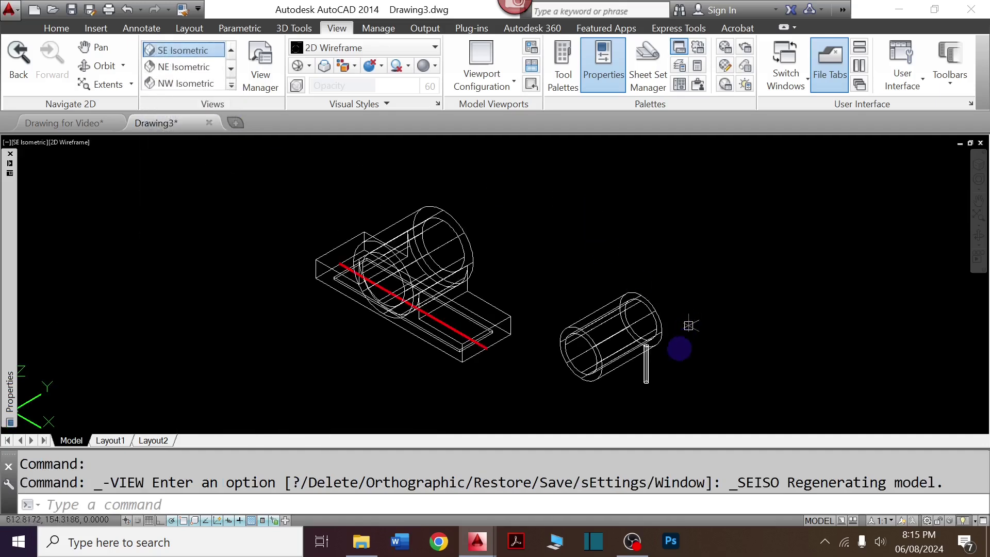
pyautogui.click(645, 371)
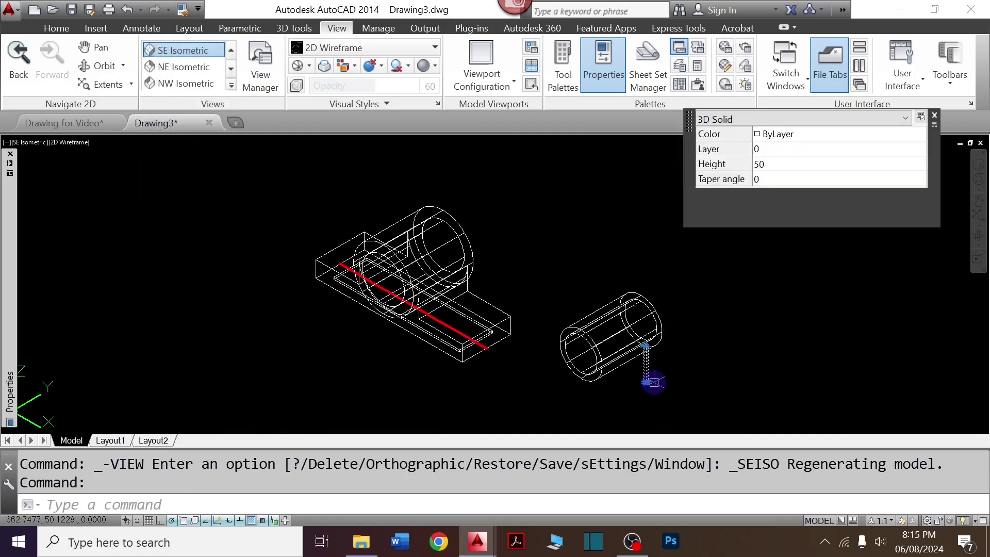
pyautogui.write('M')
# Move the rod onto the bushing end's centre using the CEN snap
pyautogui.press('Return')
pyautogui.scroll(5, 645, 384)
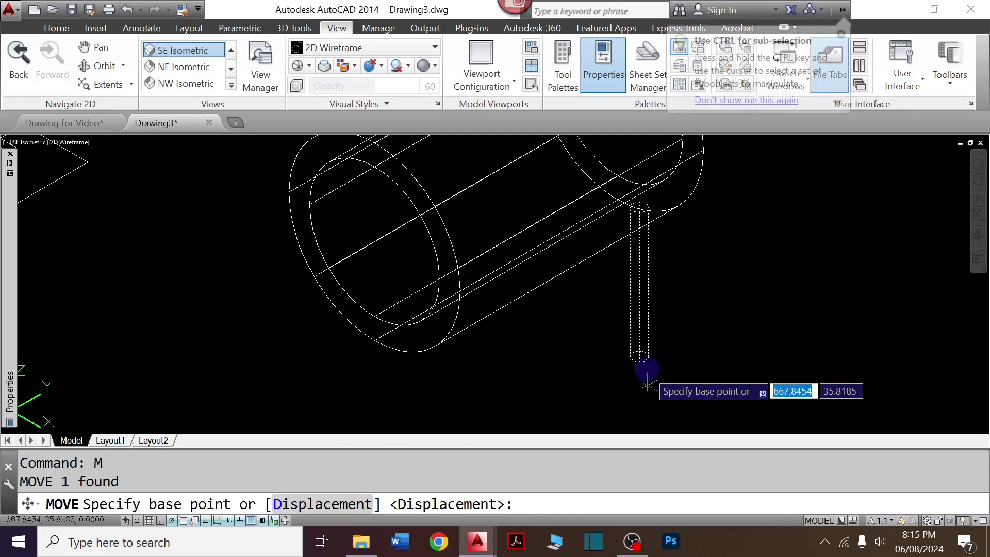
pyautogui.click(641, 359)
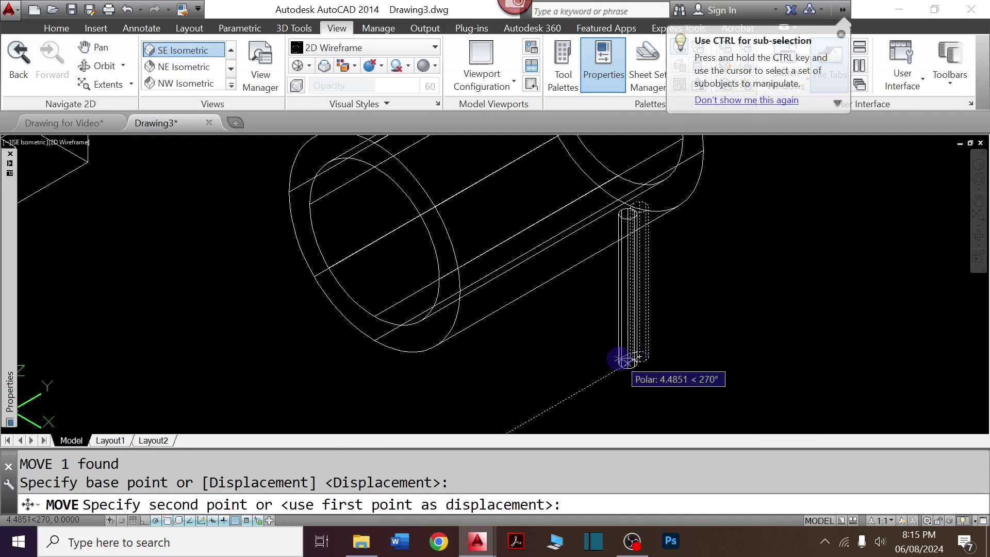
pyautogui.write('CEN')
pyautogui.press('Return')
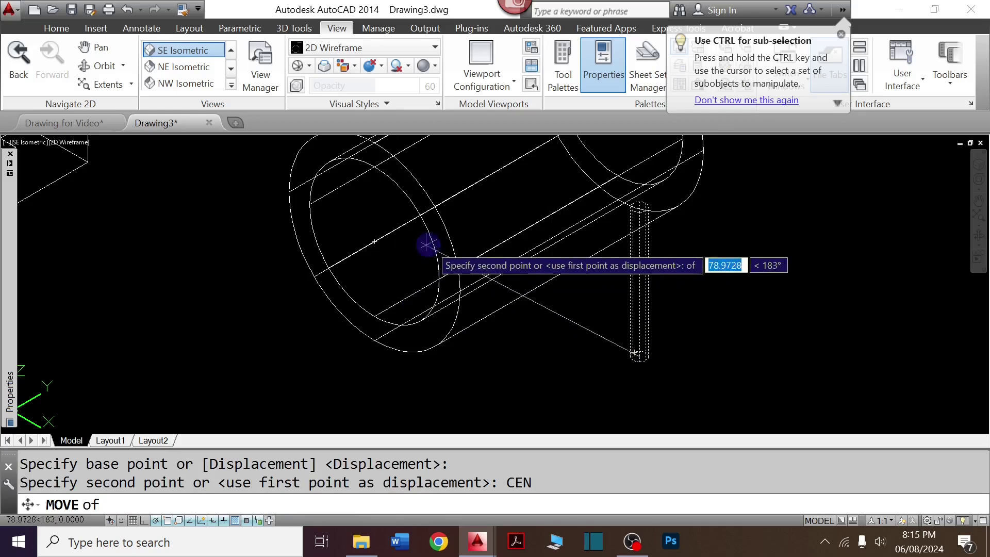
pyautogui.click(376, 243)
# Shift the rod 47 units along Y to the top middle of the bushing
pyautogui.write('m')
pyautogui.press('Return')
pyautogui.scroll(-3, 409, 227)
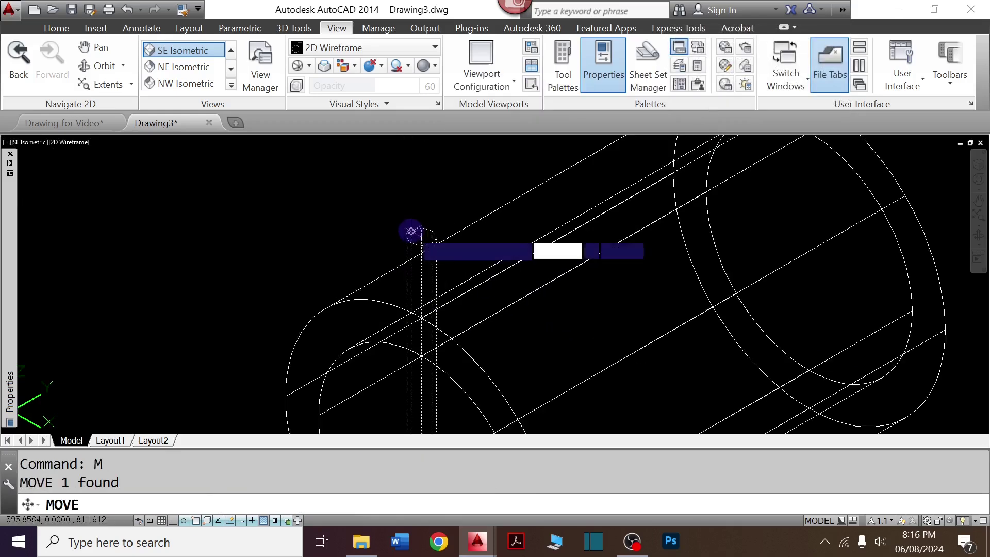
pyautogui.scroll(-2, 360, 214)
pyautogui.click(371, 214)
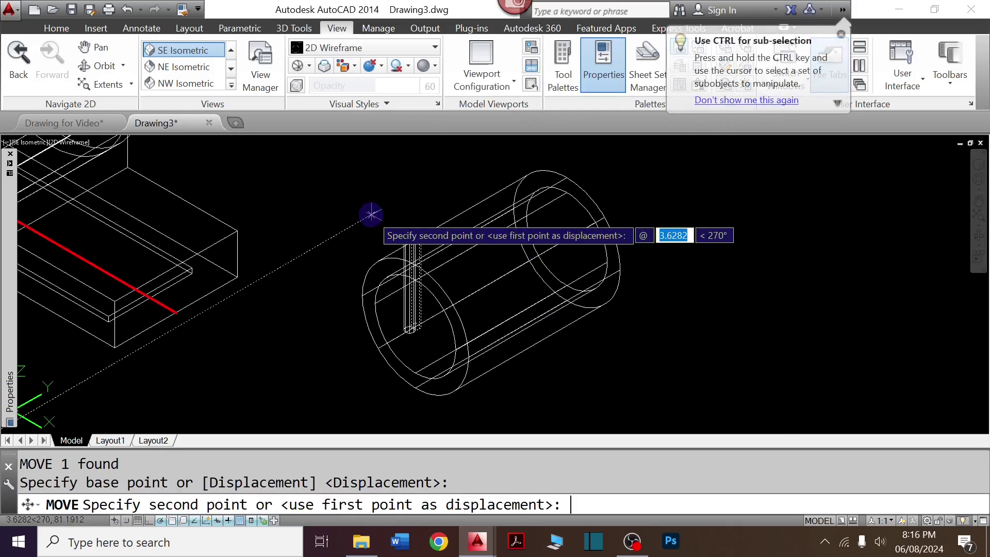
pyautogui.write(',')
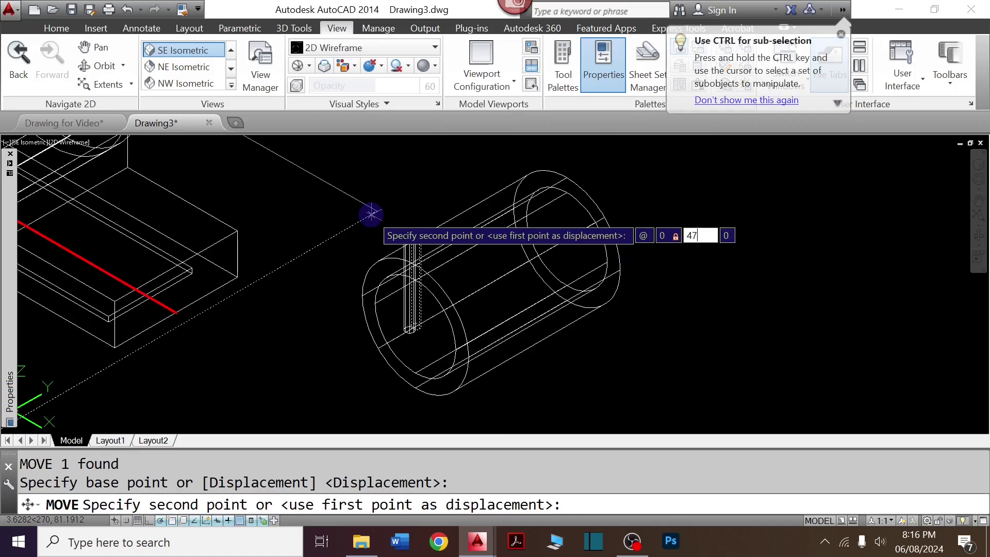
pyautogui.write('.')
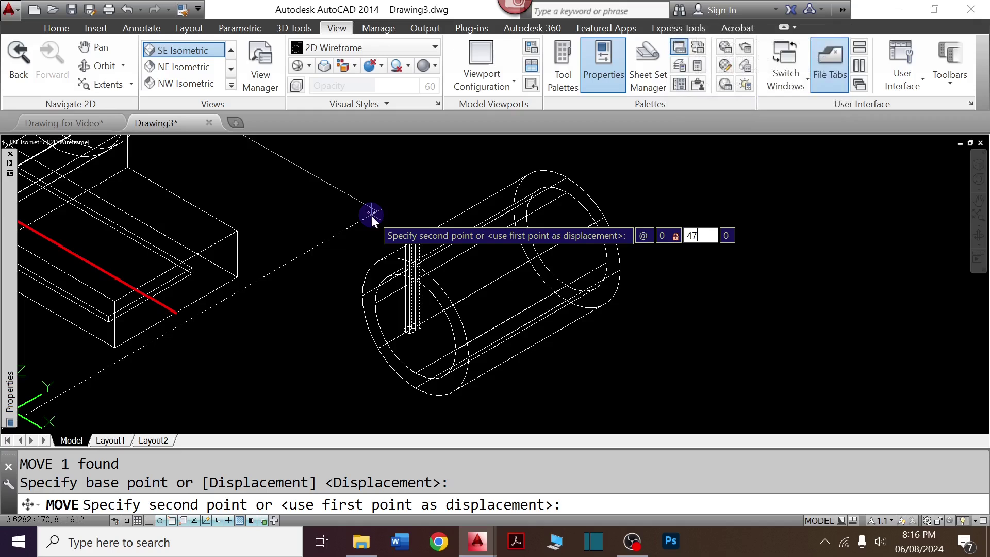
pyautogui.write(',0')
pyautogui.press('Return')
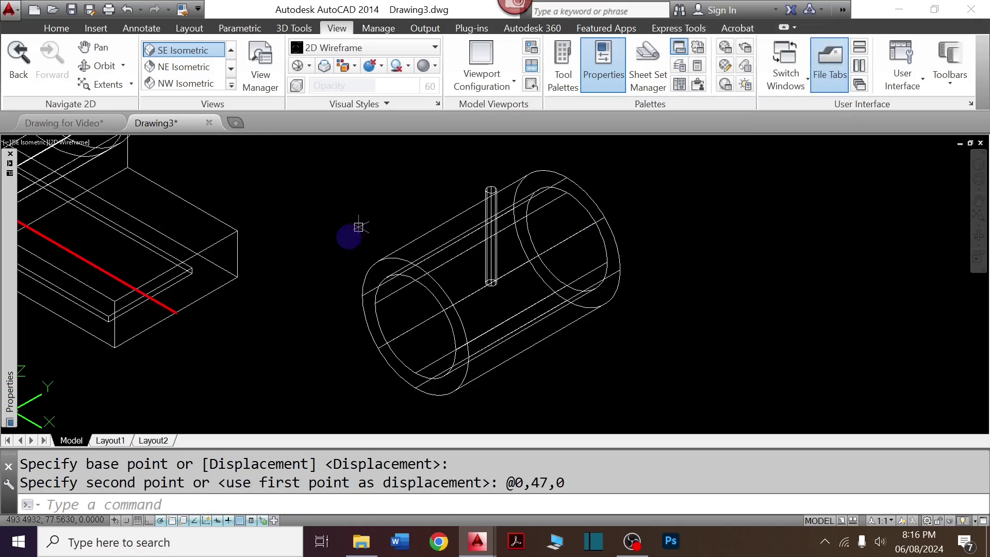
pyautogui.press('Escape')
# Subtract the rod from the bushing cylinder, cutting the oil hole
pyautogui.write('u')
pyautogui.press('Return')
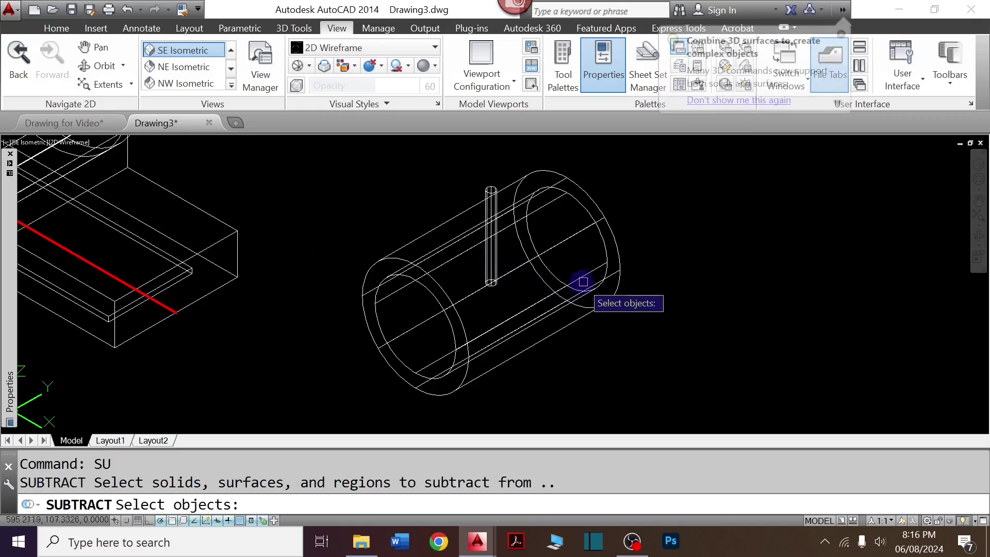
pyautogui.click(569, 283)
pyautogui.press('Return')
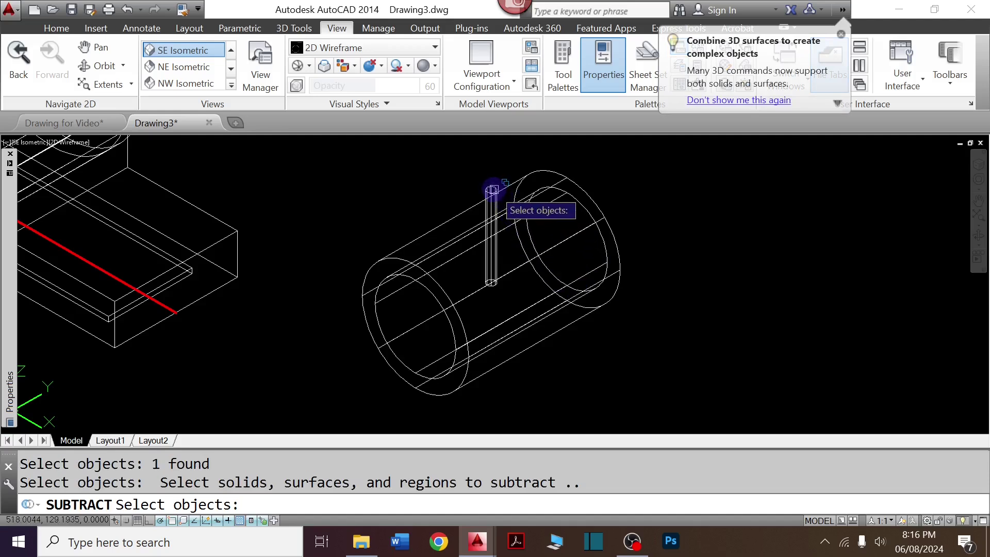
pyautogui.click(492, 189)
pyautogui.click(586, 245)
pyautogui.press('Return')
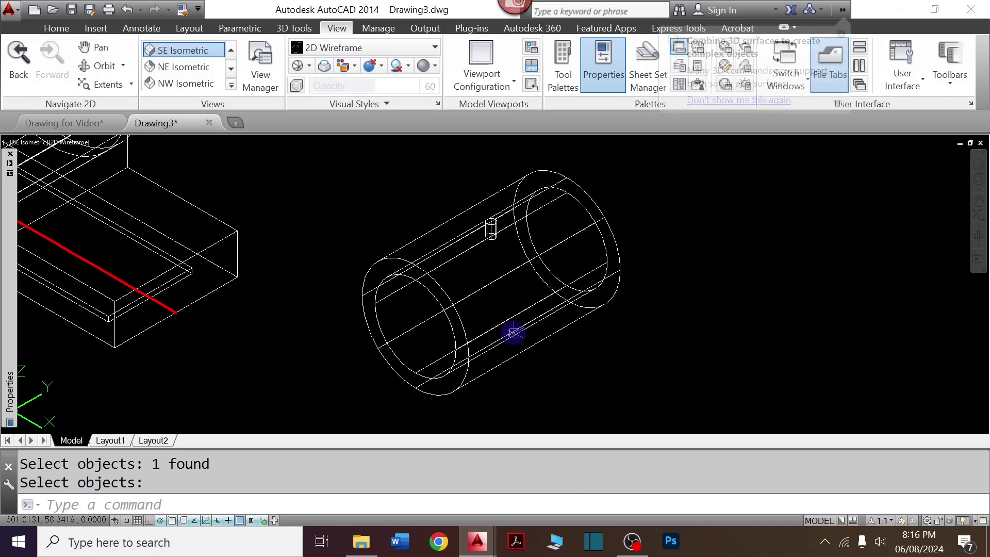
# Check the reference 2D bearing drawing, then return to the 3D model
pyautogui.scroll(-2, 539, 306)
pyautogui.hotkey('ctrl', 'Tab')
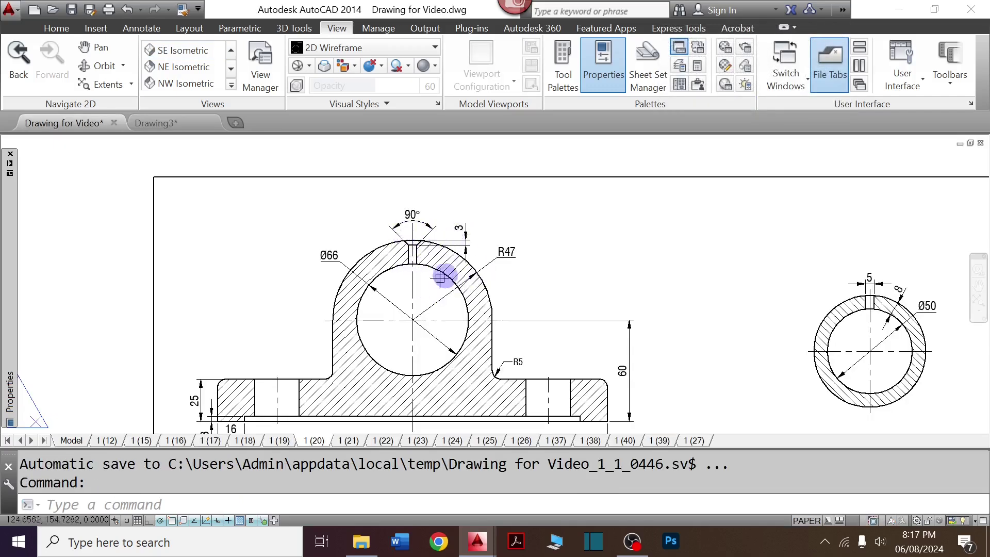
pyautogui.hotkey('ctrl', 'Tab')
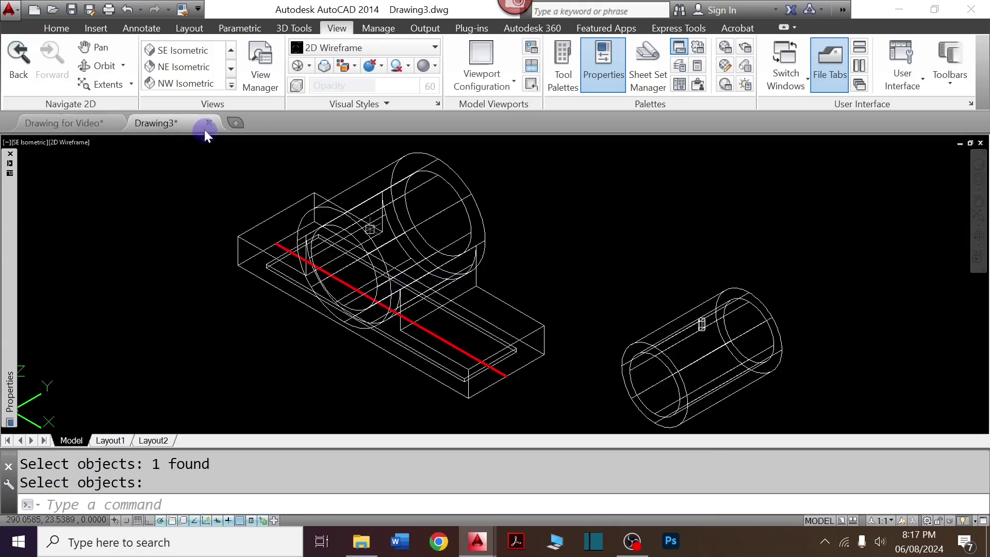
pyautogui.click(232, 88)
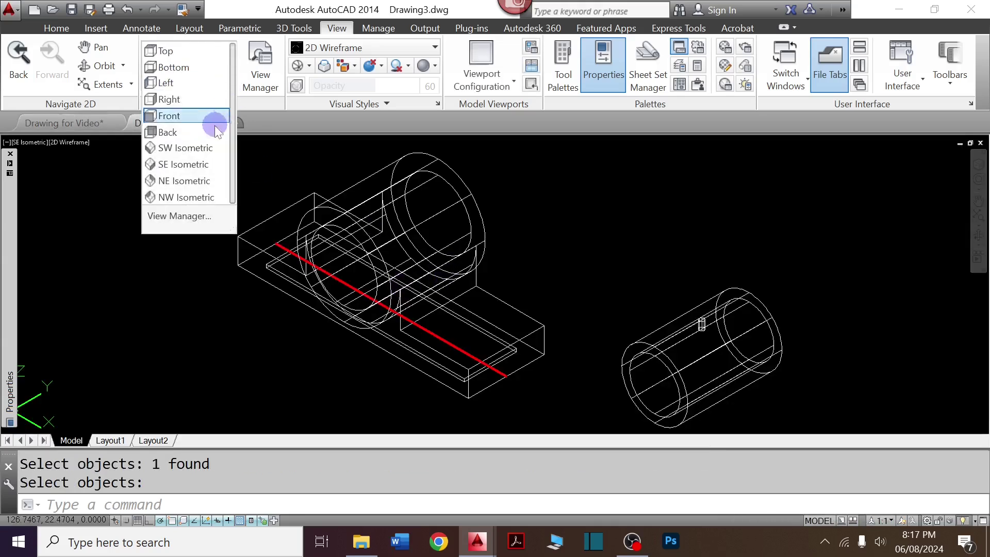
# In the front view, draw a 5 by 40 rectangle
pyautogui.click(200, 121)
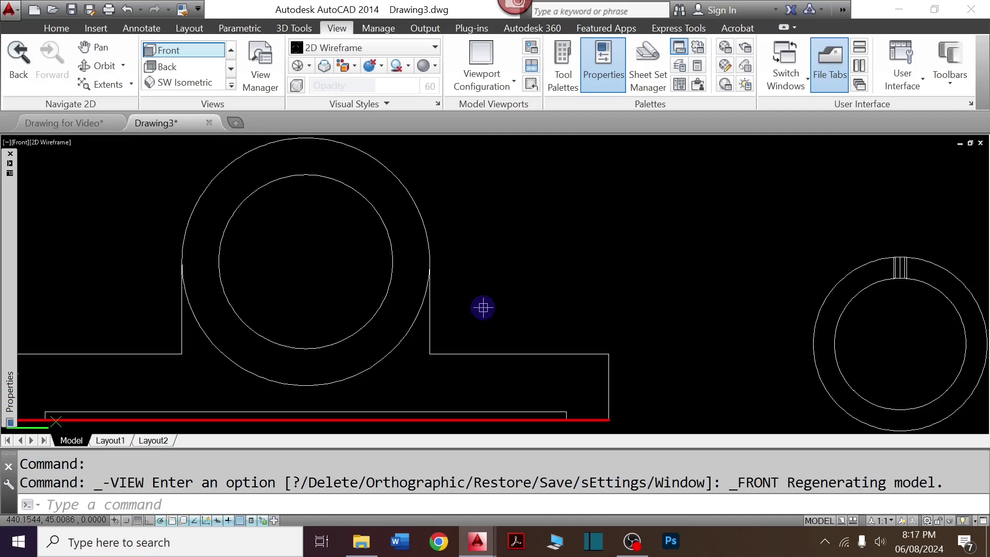
pyautogui.write('REC')
pyautogui.press('Return')
pyautogui.click(612, 281)
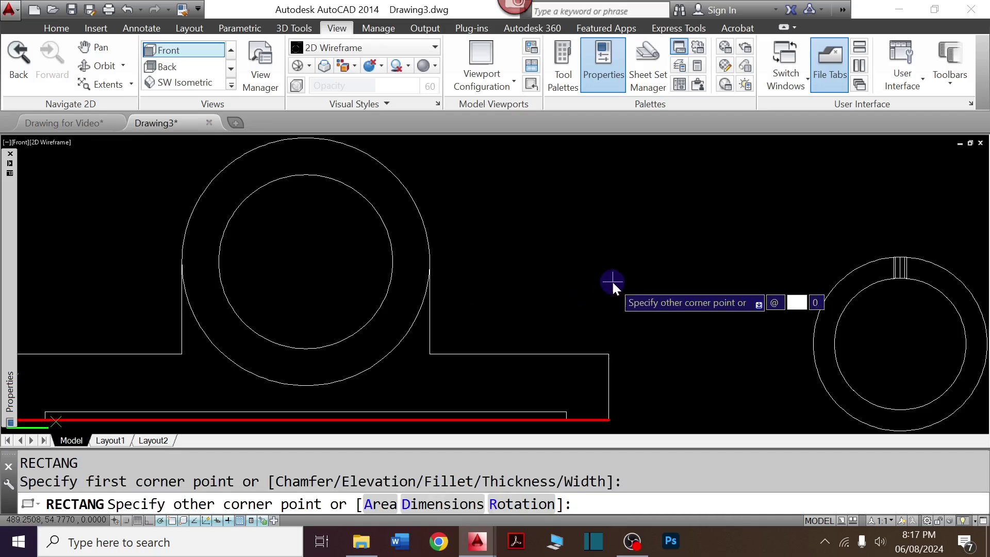
pyautogui.write('5,40')
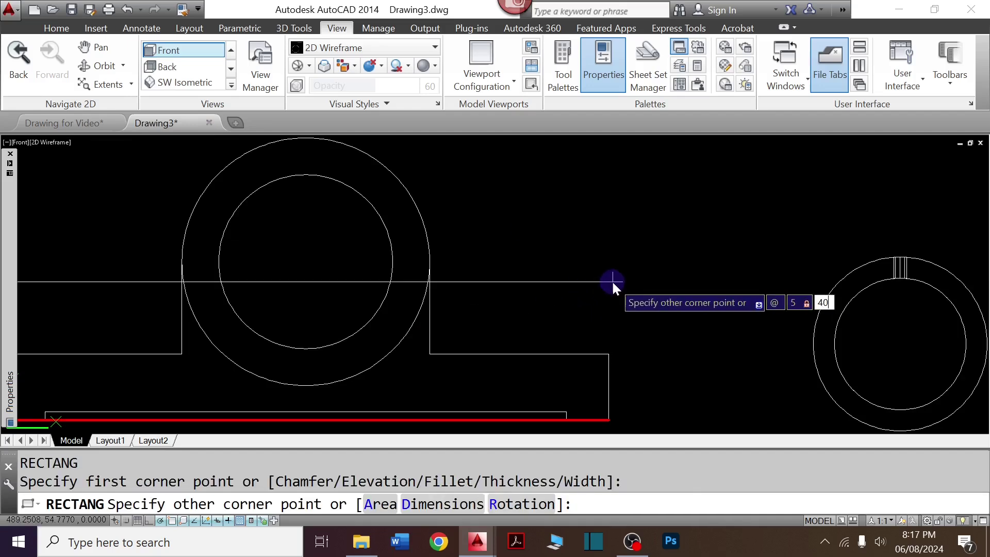
pyautogui.press('Return')
# Offset the rectangle 3 units outward
pyautogui.click(621, 280)
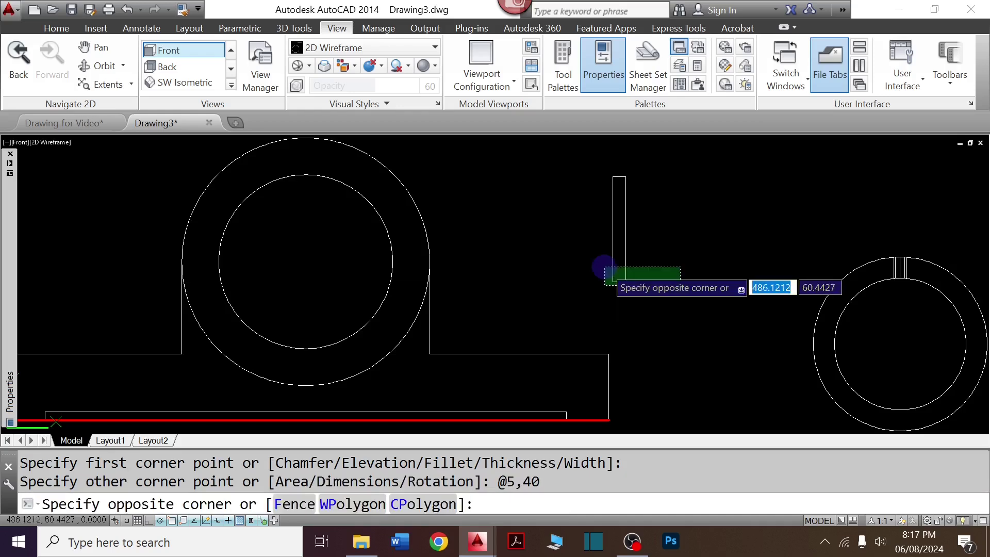
pyautogui.write('O')
pyautogui.press('Return')
pyautogui.write('3')
pyautogui.press('Return')
pyautogui.click(612, 258)
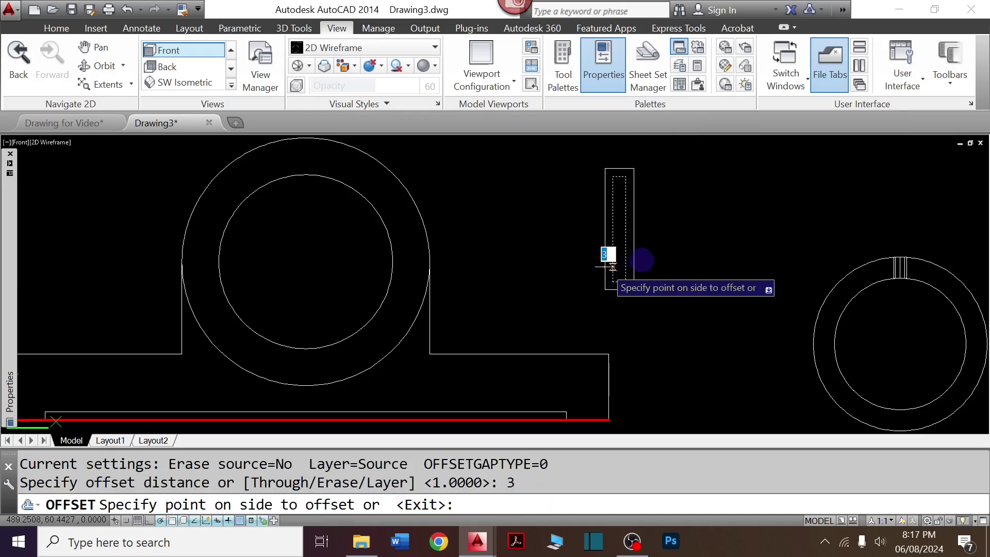
pyautogui.click(640, 254)
pyautogui.press('Escape')
pyautogui.write('L')
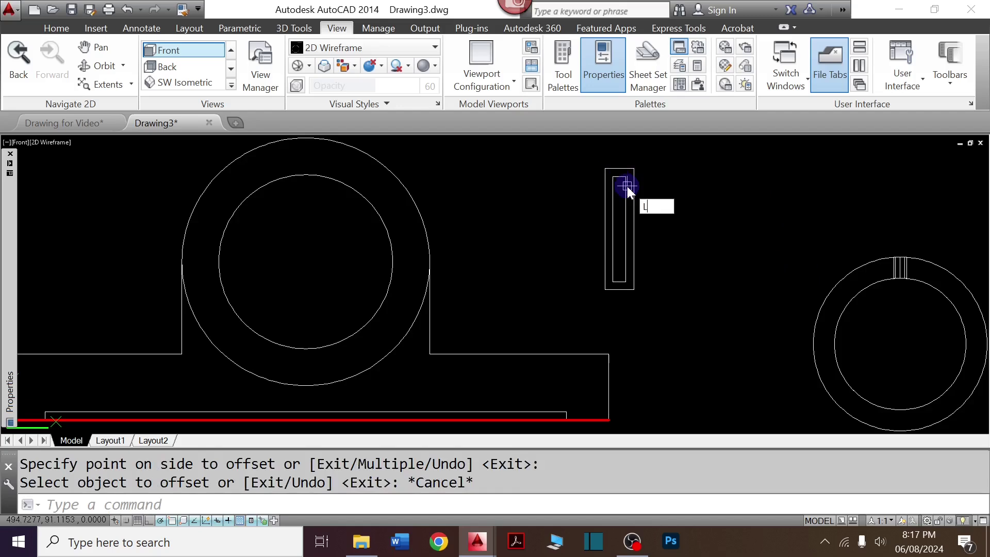
# Draw a diagonal from the outer top corner to the inner corner, plus a vertical line
pyautogui.press('Return')
pyautogui.scroll(2, 635, 166)
pyautogui.scroll(4, 640, 159)
pyautogui.click(644, 160)
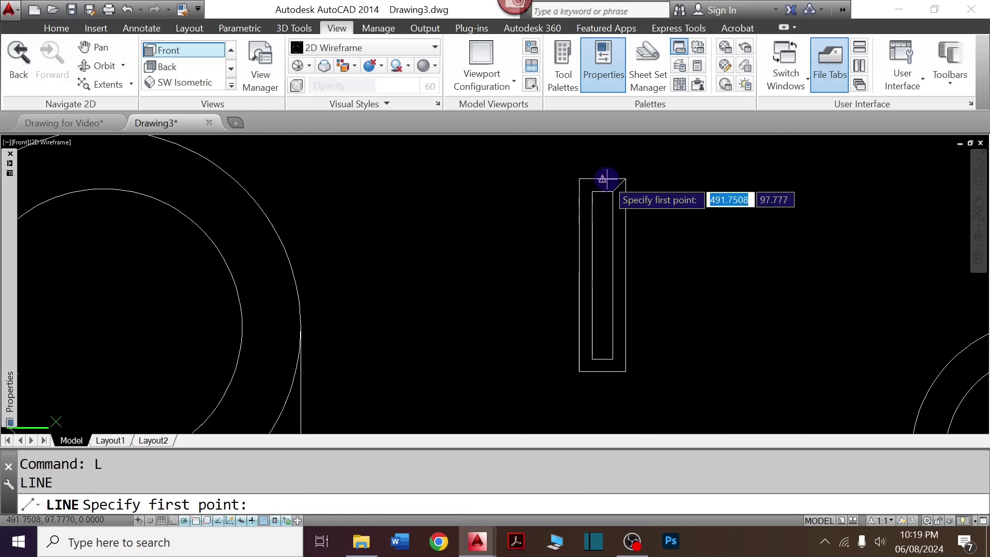
pyautogui.click(602, 179)
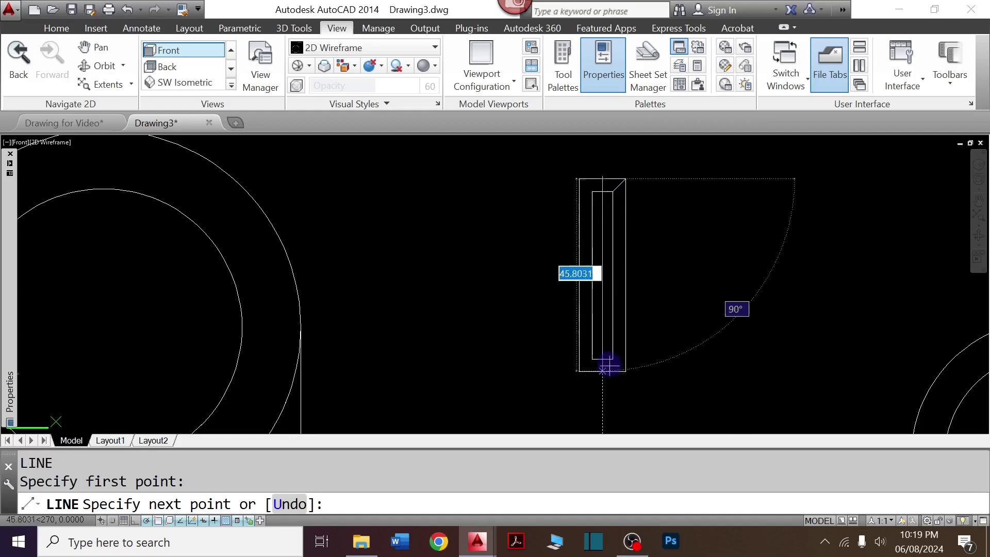
pyautogui.click(604, 359)
pyautogui.press('Escape')
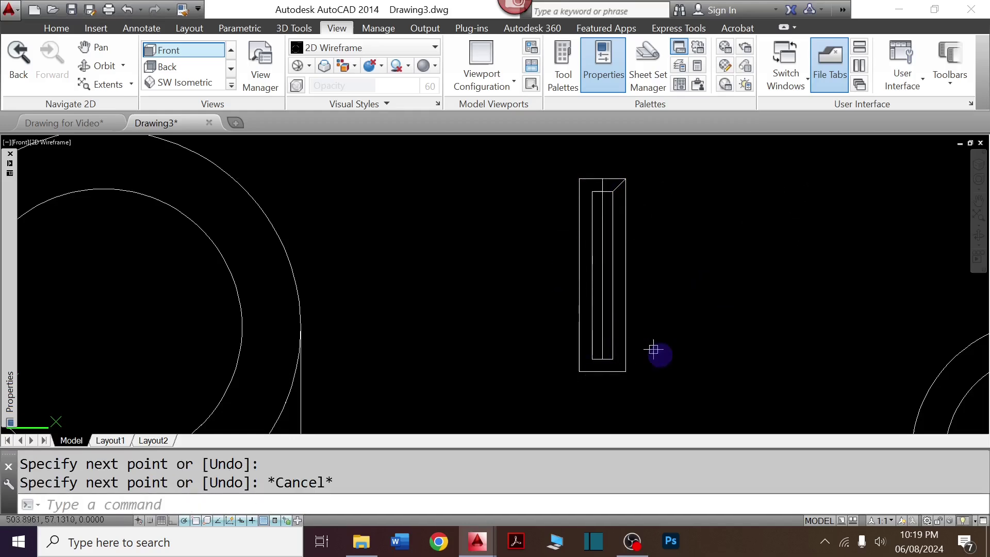
# Explode the rectangles into separate lines
pyautogui.click(673, 387)
pyautogui.click(537, 316)
pyautogui.write('x')
pyautogui.press('Return')
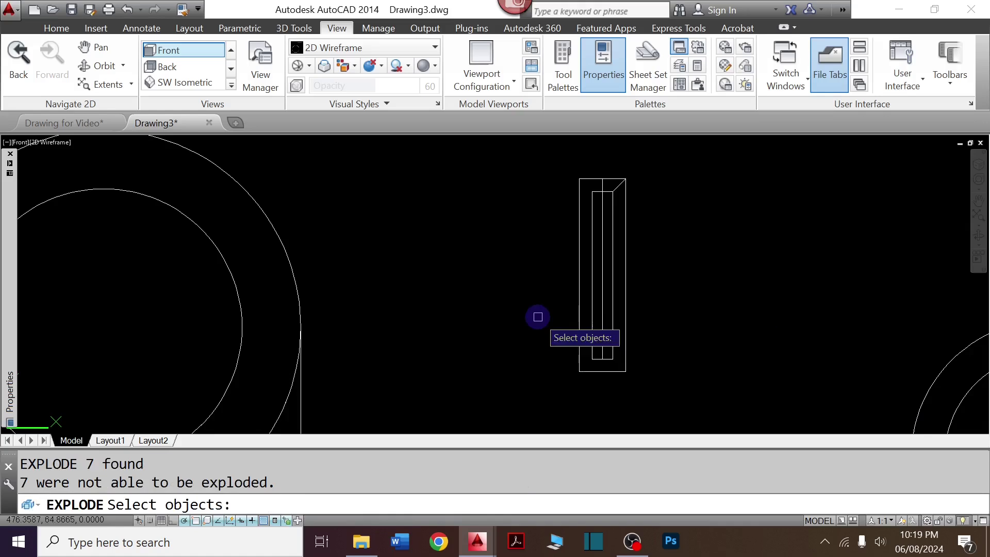
pyautogui.scroll(5, 587, 176)
pyautogui.press('Escape')
pyautogui.write('TR')
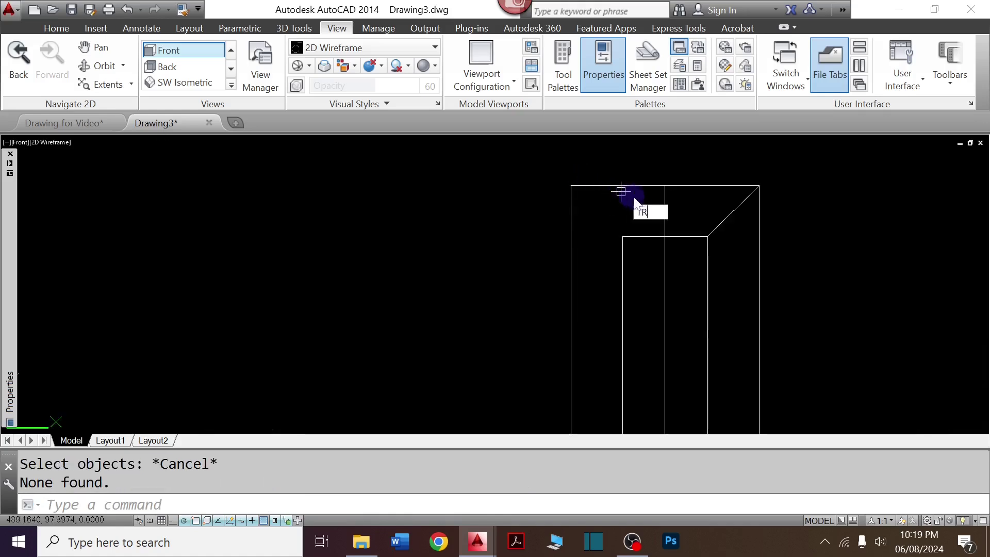
# Trim the surplus top edges and the inner strip's bottom segment
pyautogui.press('Return')
pyautogui.press('Return')
pyautogui.click(647, 198)
pyautogui.click(615, 159)
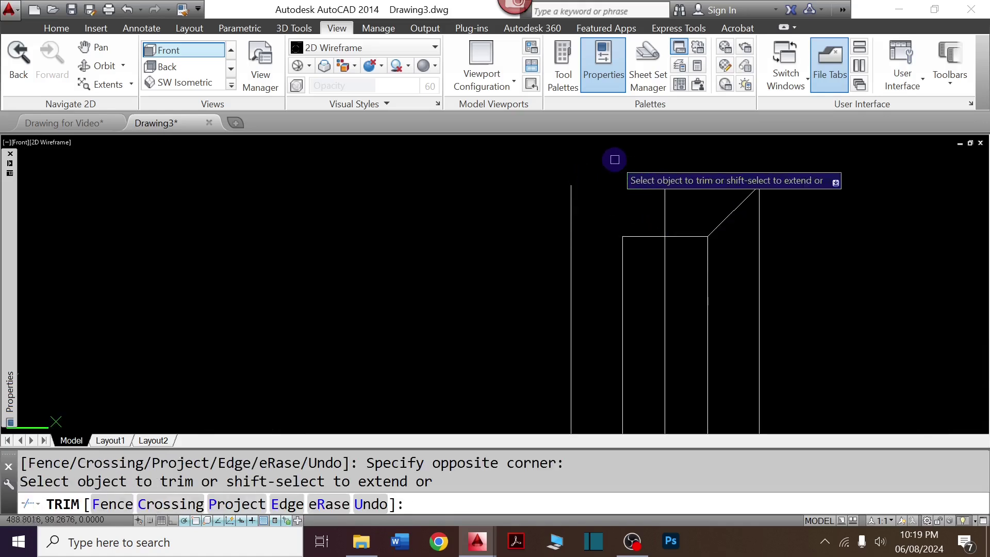
pyautogui.click(642, 252)
pyautogui.click(635, 229)
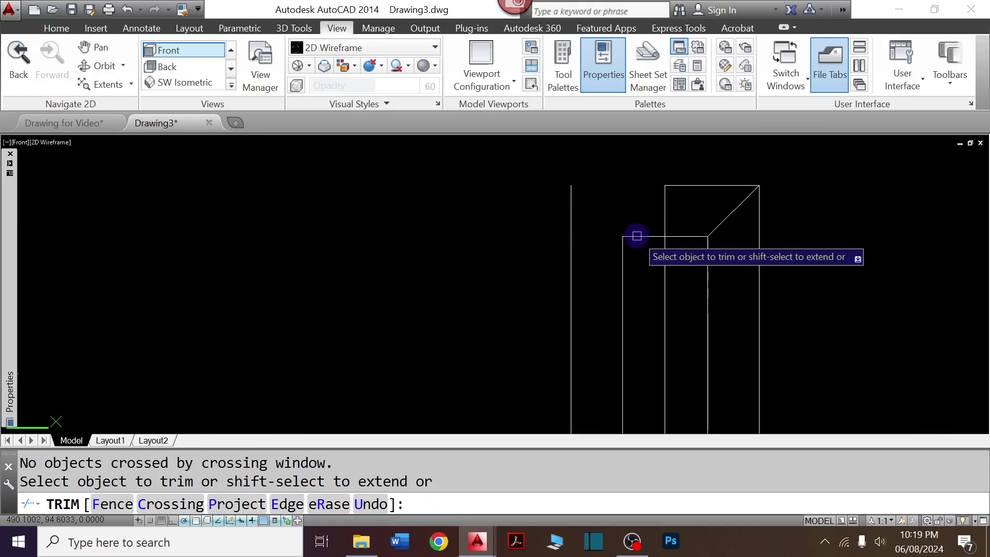
pyautogui.scroll(-5, 639, 238)
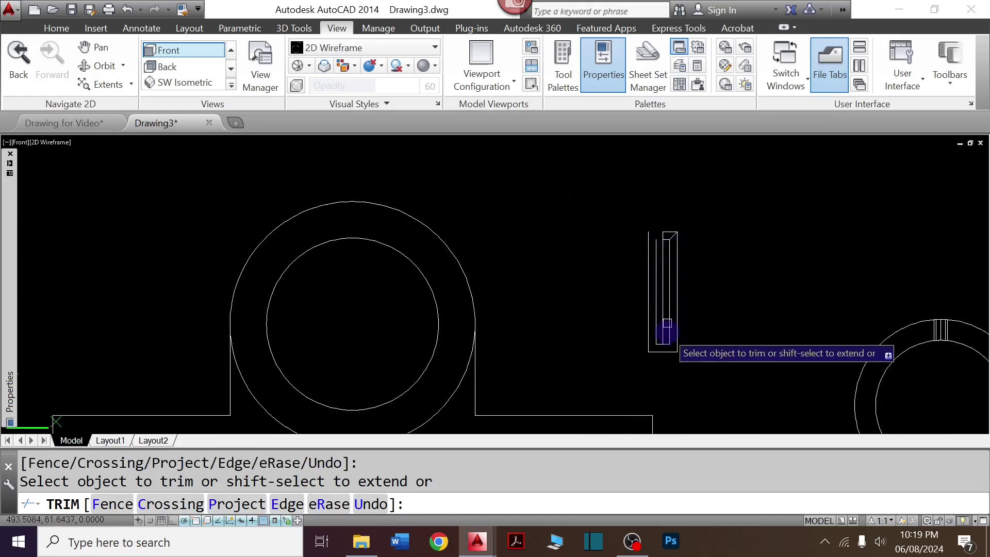
pyautogui.scroll(6, 667, 323)
pyautogui.click(621, 351)
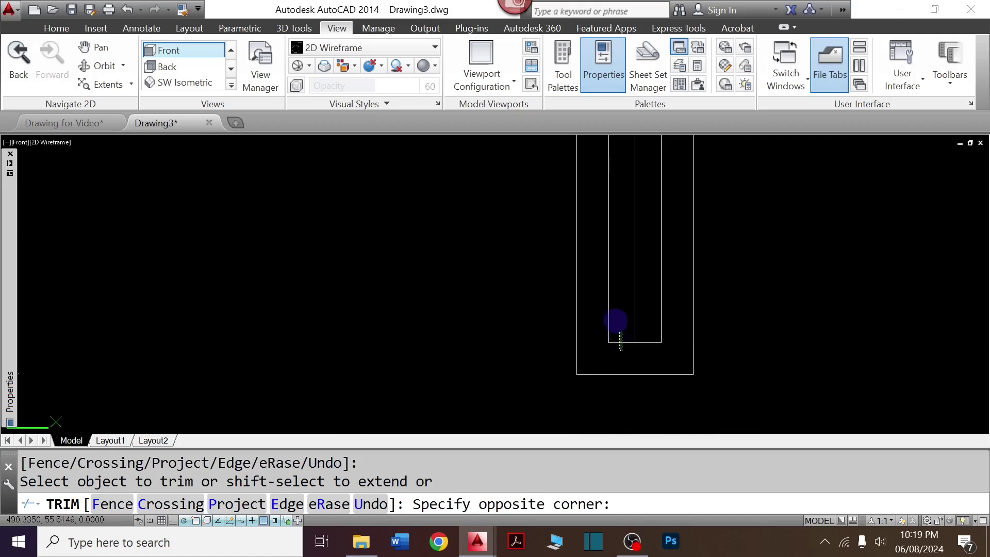
pyautogui.click(619, 332)
pyautogui.press('Escape')
pyautogui.press('Escape')
# Delete the stray lines below the outline
pyautogui.click(743, 396)
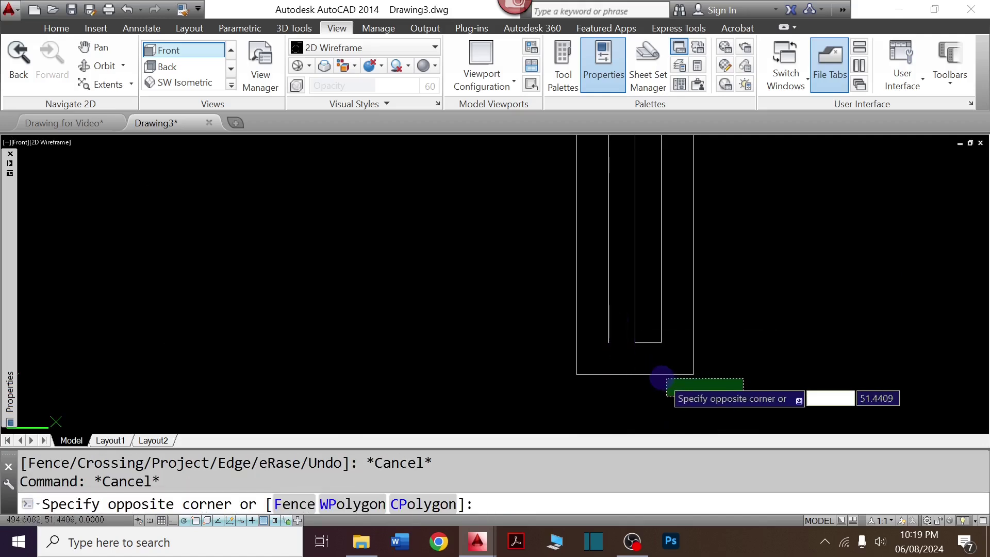
pyautogui.click(661, 377)
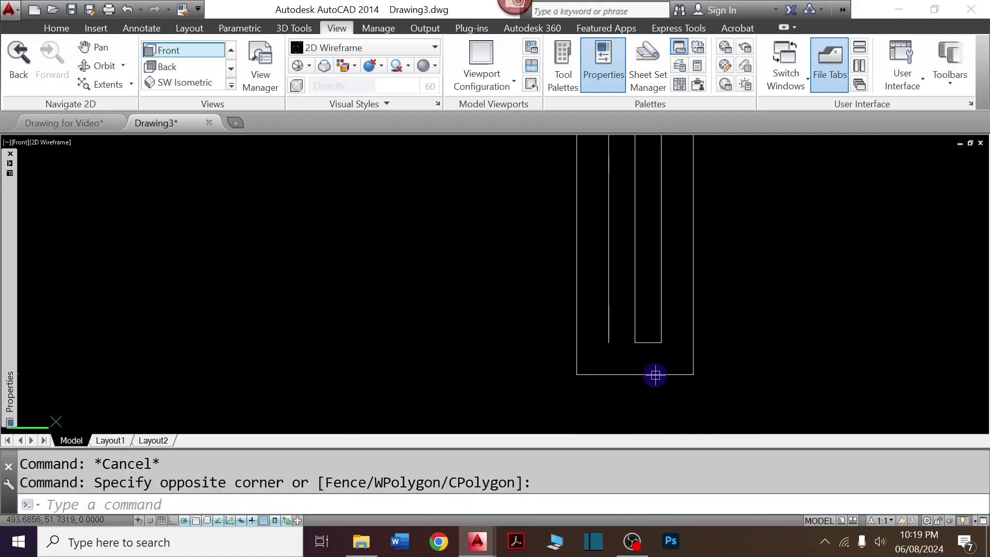
pyautogui.click(704, 390)
pyautogui.click(662, 378)
pyautogui.press('Delete')
pyautogui.click(624, 362)
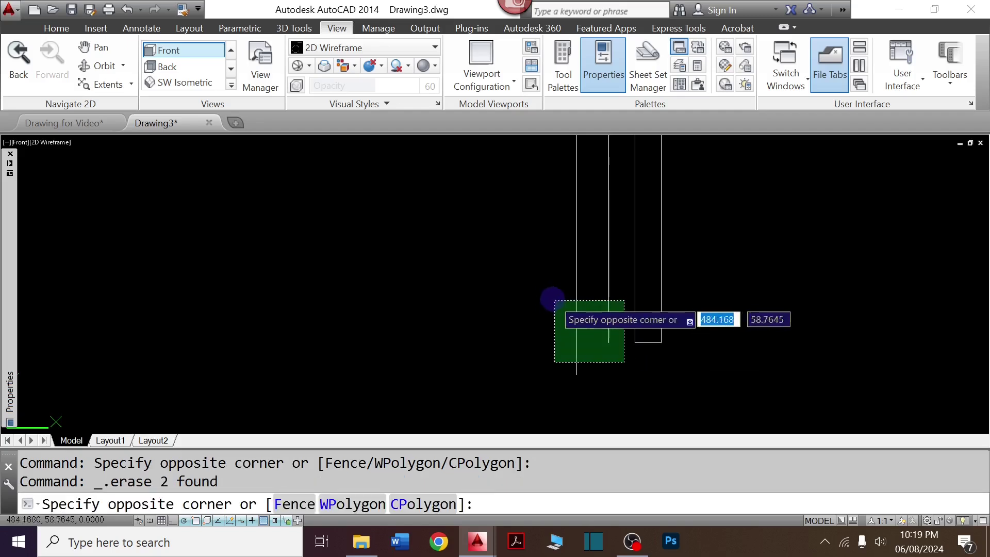
pyautogui.click(554, 300)
pyautogui.scroll(-5, 584, 354)
pyautogui.scroll(4, 589, 256)
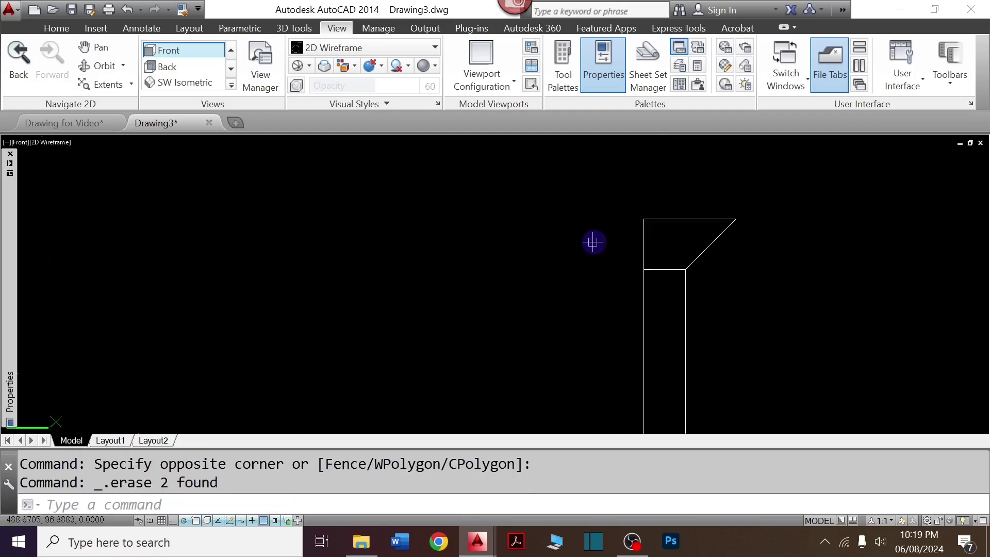
pyautogui.press('Escape')
# Delete the short line under the flare, leaving a five-line pin outline
pyautogui.click(664, 284)
pyautogui.click(669, 247)
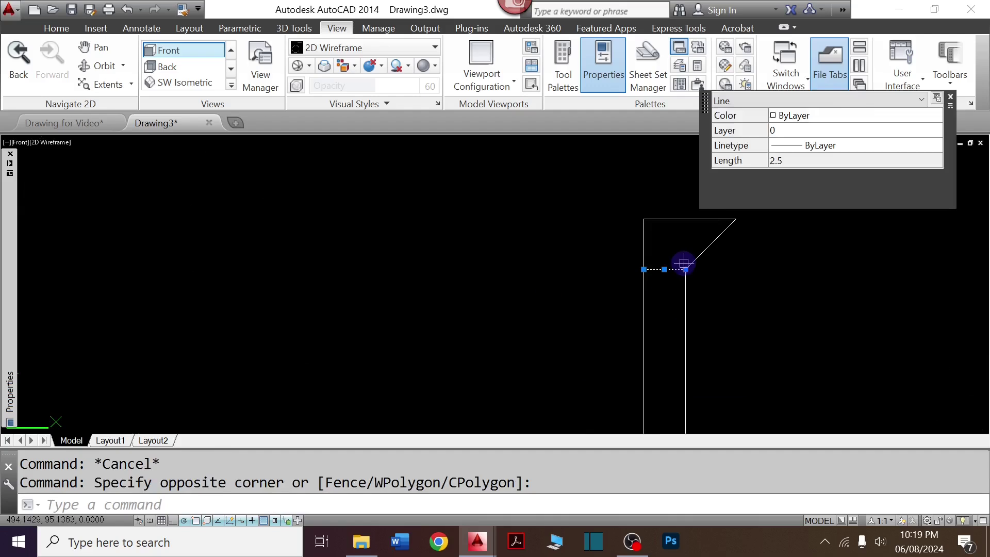
pyautogui.press('Delete')
pyautogui.scroll(-3, 655, 225)
pyautogui.scroll(-2, 648, 218)
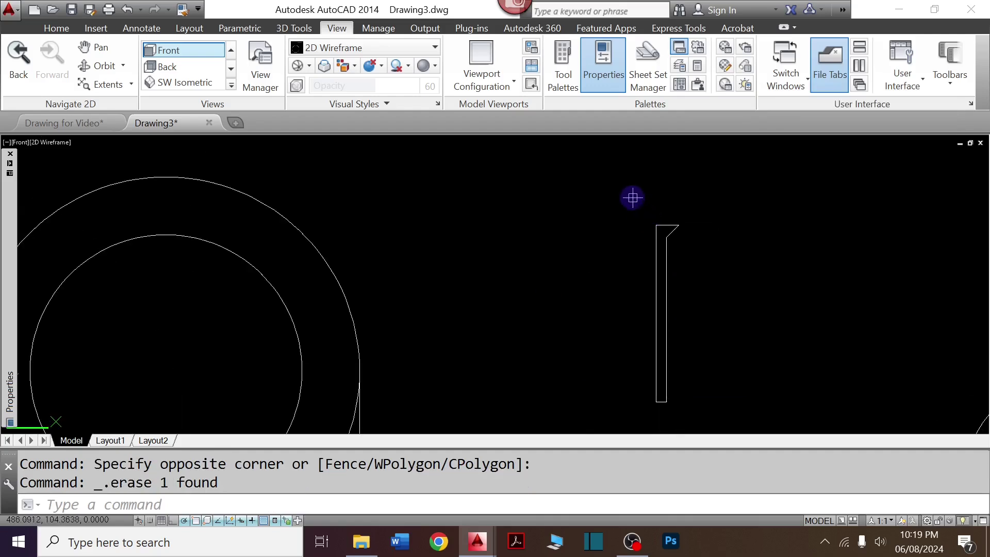
pyautogui.click(632, 197)
pyautogui.click(707, 415)
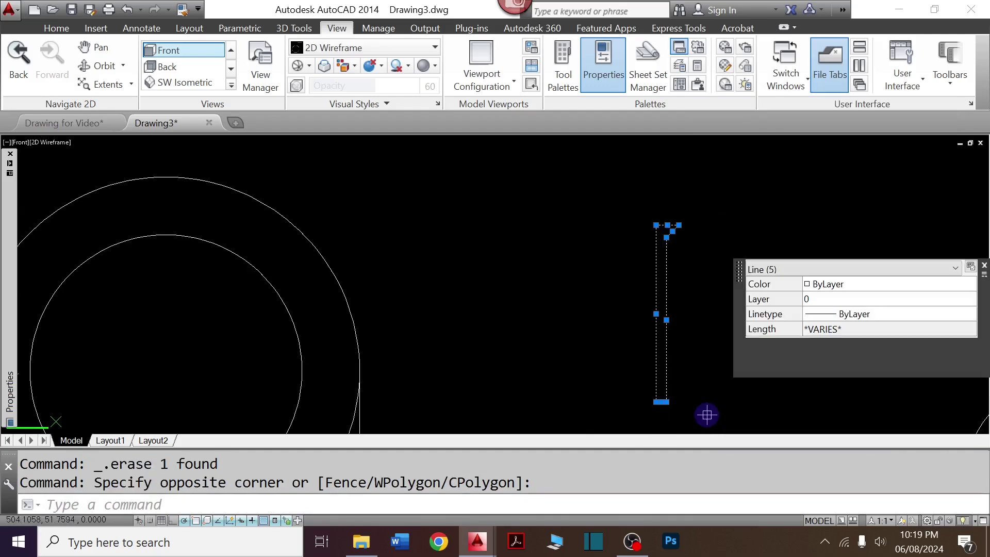
pyautogui.write('REG')
# Convert the five outline lines into a single region
pyautogui.press('Return')
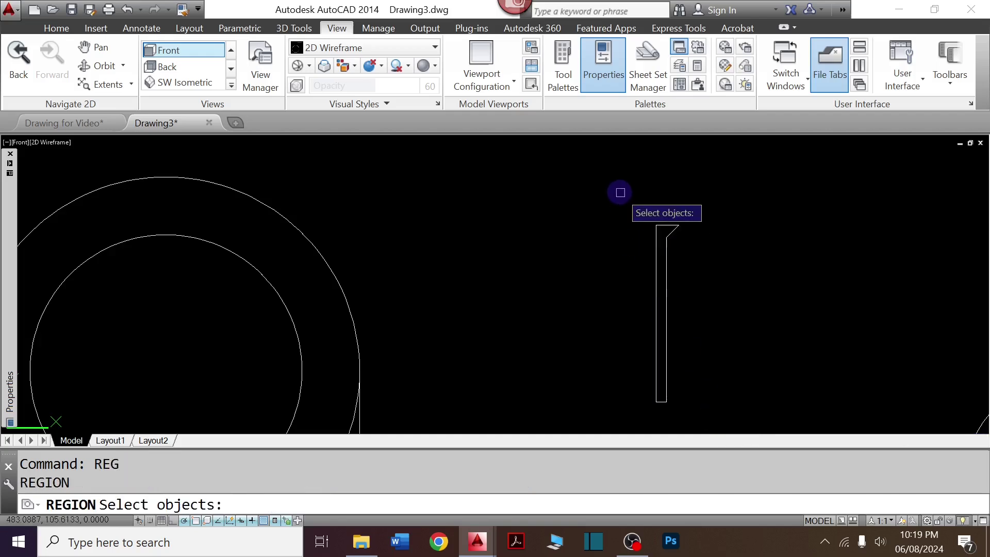
pyautogui.click(618, 204)
pyautogui.click(699, 406)
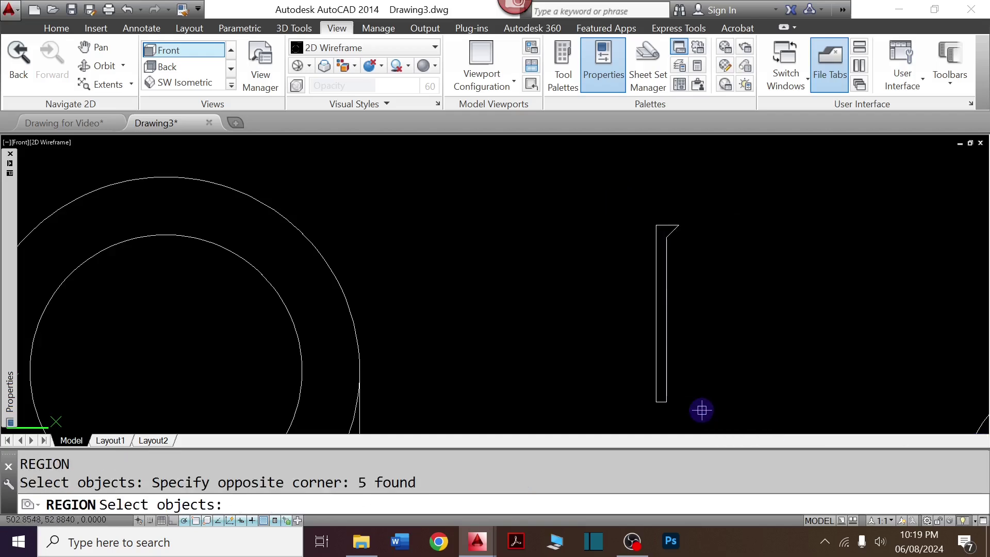
pyautogui.rightClick(683, 272)
pyautogui.write('REV')
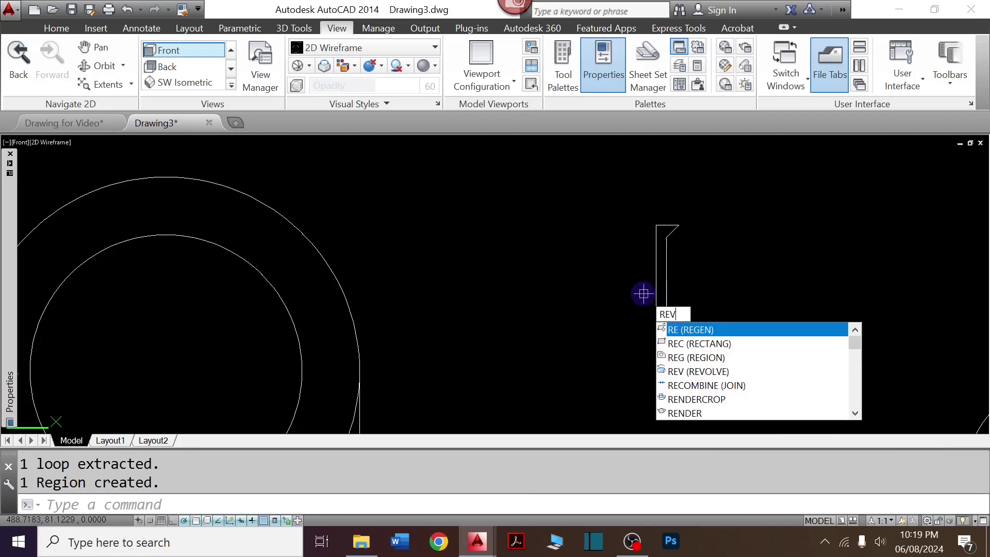
# Revolve the region 360° about its left edge into a flared-head pin
pyautogui.press('Return')
pyautogui.click(700, 251)
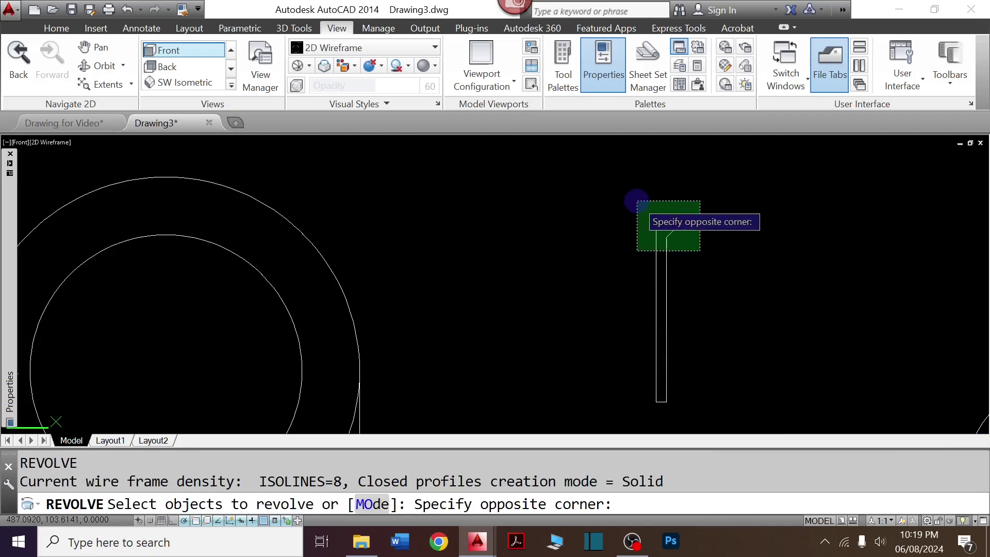
pyautogui.click(636, 201)
pyautogui.press('Return')
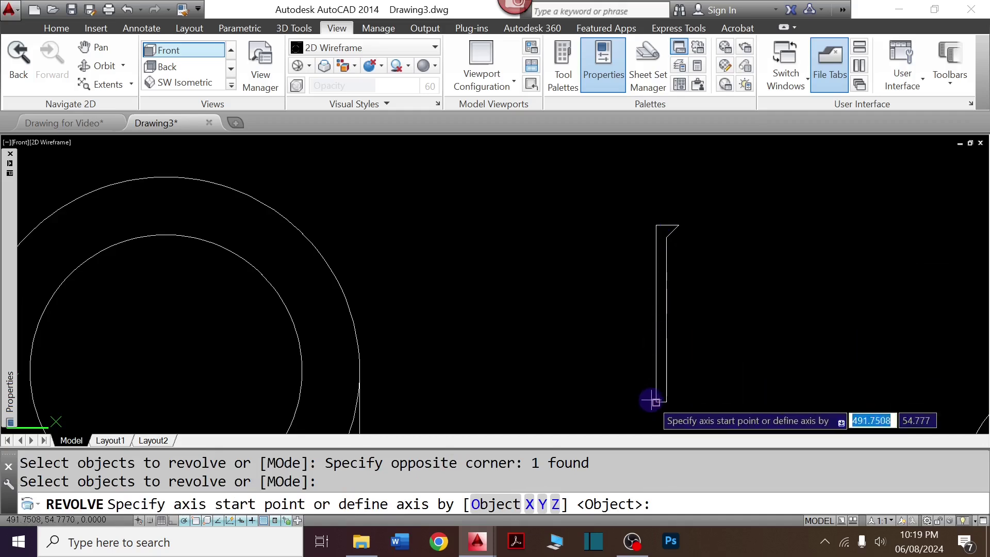
pyautogui.click(655, 402)
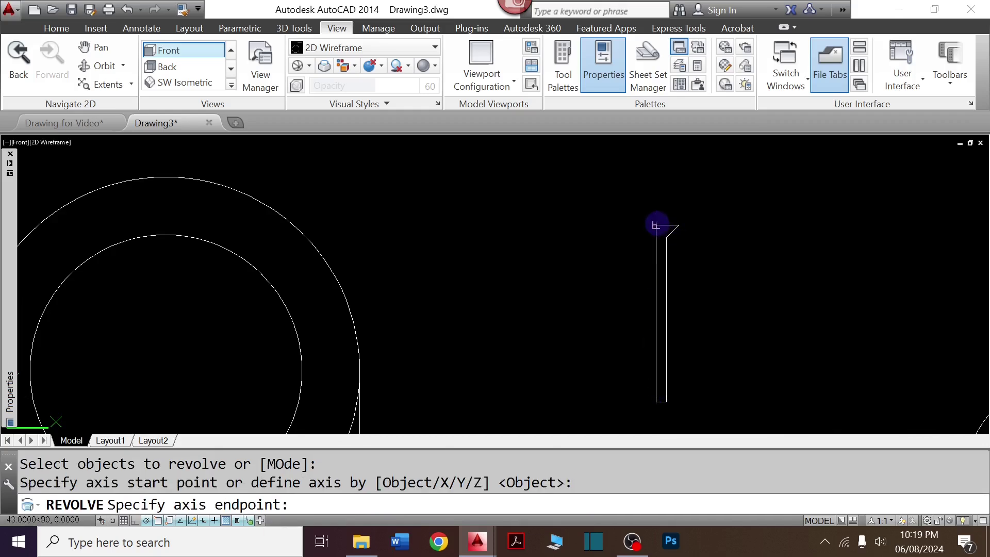
pyautogui.click(655, 226)
pyautogui.scroll(-2, 647, 319)
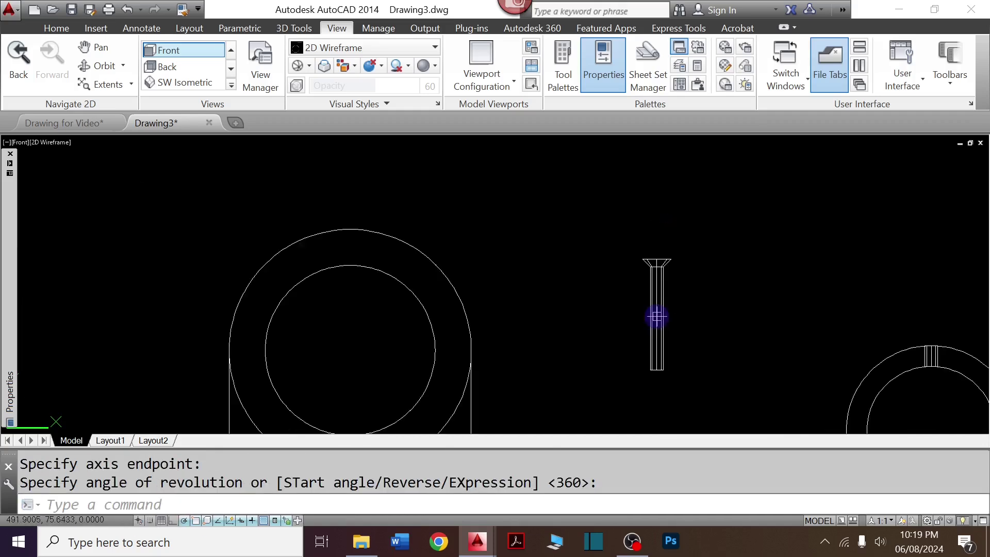
pyautogui.scroll(-2, 656, 317)
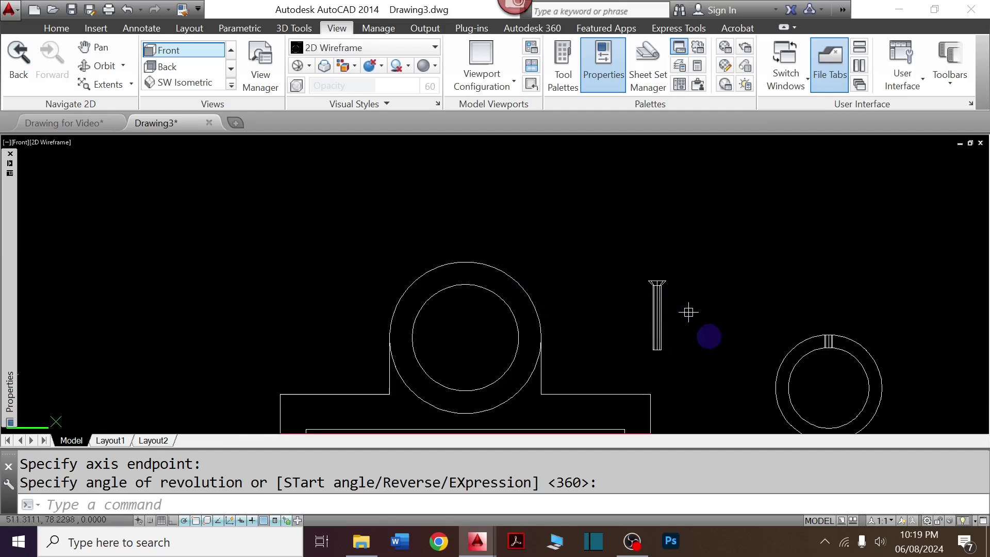
pyautogui.scroll(4, 695, 294)
pyautogui.click(663, 270)
# Move the pin from its top centre to the large circle's top quadrant
pyautogui.click(575, 249)
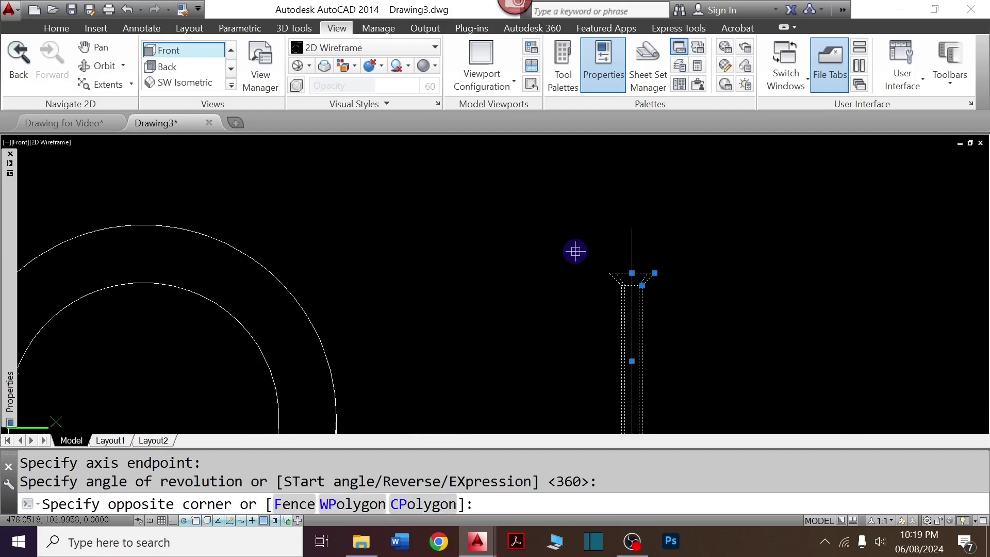
pyautogui.write('M')
pyautogui.press('Return')
pyautogui.scroll(-2, 627, 256)
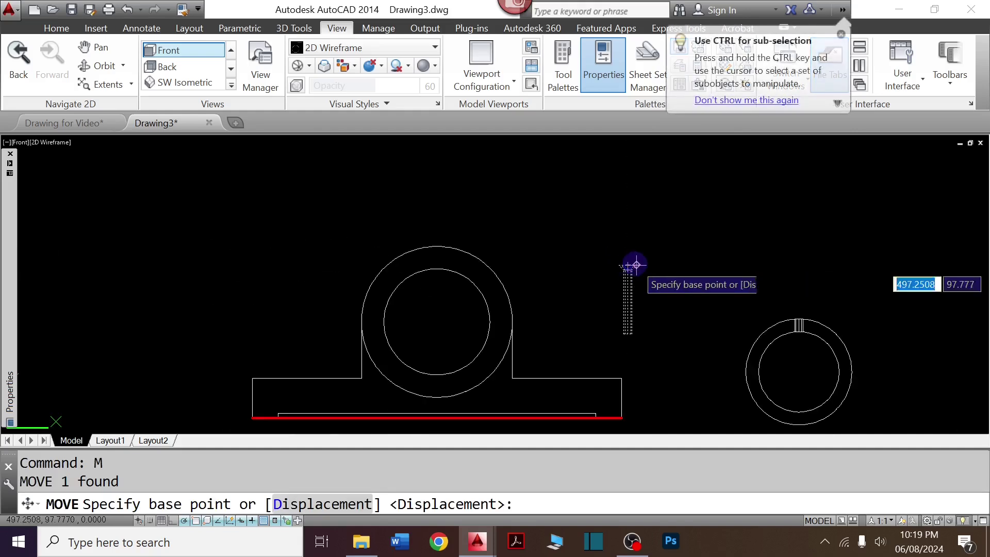
pyautogui.scroll(1, 629, 262)
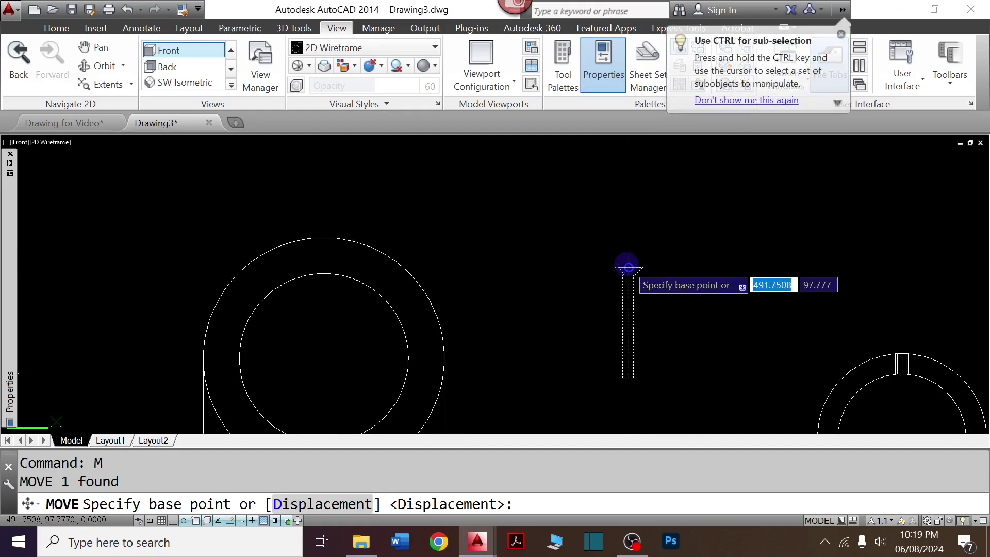
pyautogui.click(628, 266)
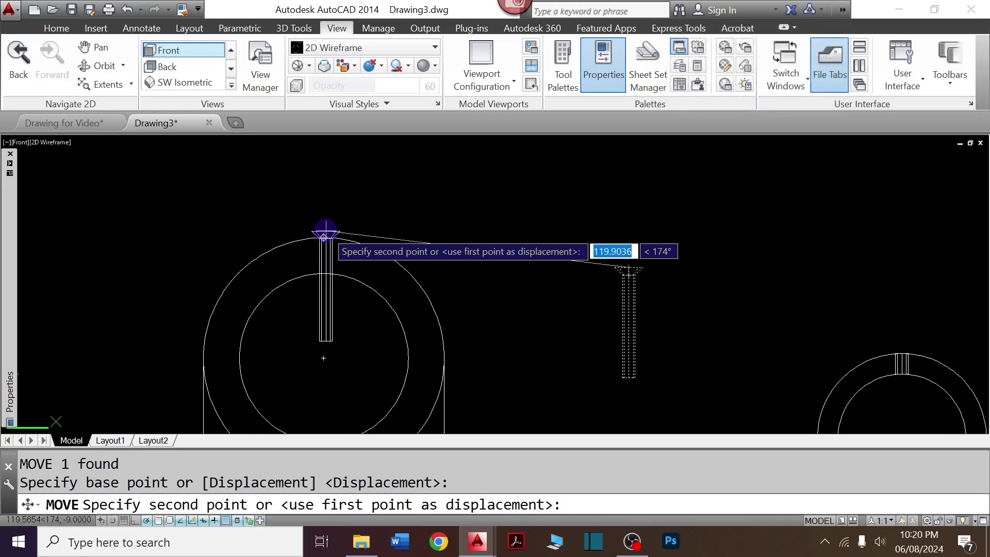
pyautogui.click(326, 230)
# In SE Isometric, shift the pin 47 units in depth to the body's mid-length
pyautogui.click(231, 86)
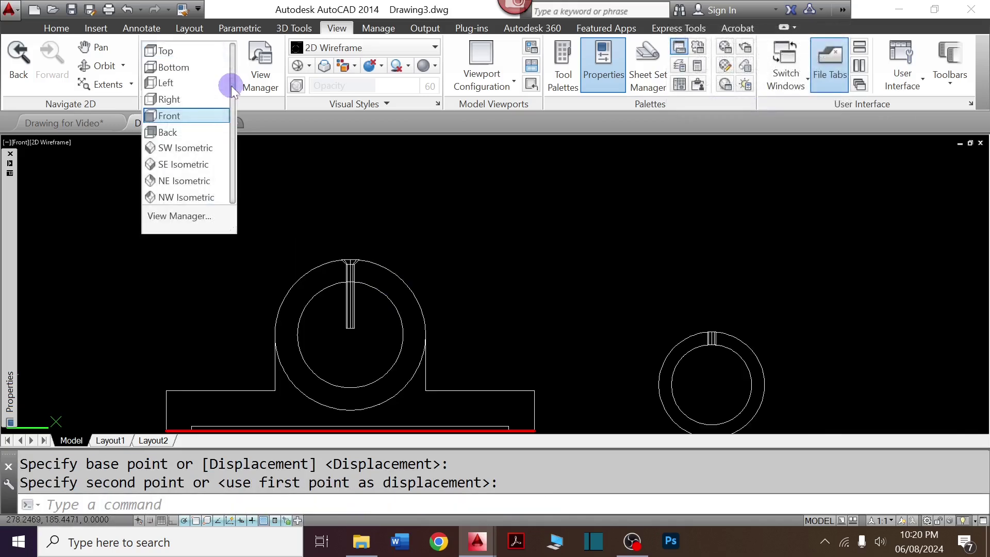
pyautogui.click(214, 172)
pyautogui.scroll(3, 479, 221)
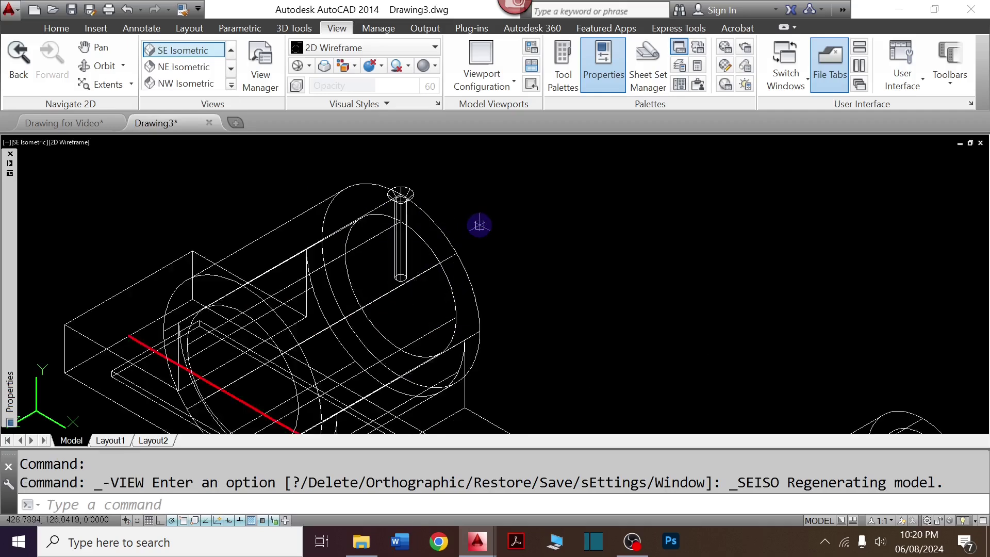
pyautogui.click(463, 202)
pyautogui.write('m')
pyautogui.press('Return')
pyautogui.click(524, 198)
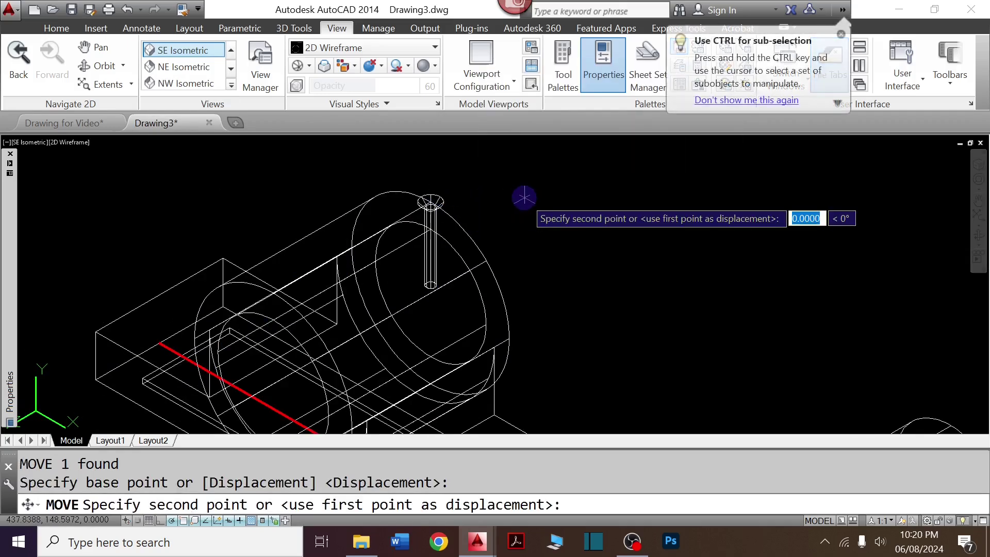
pyautogui.write('0,0')
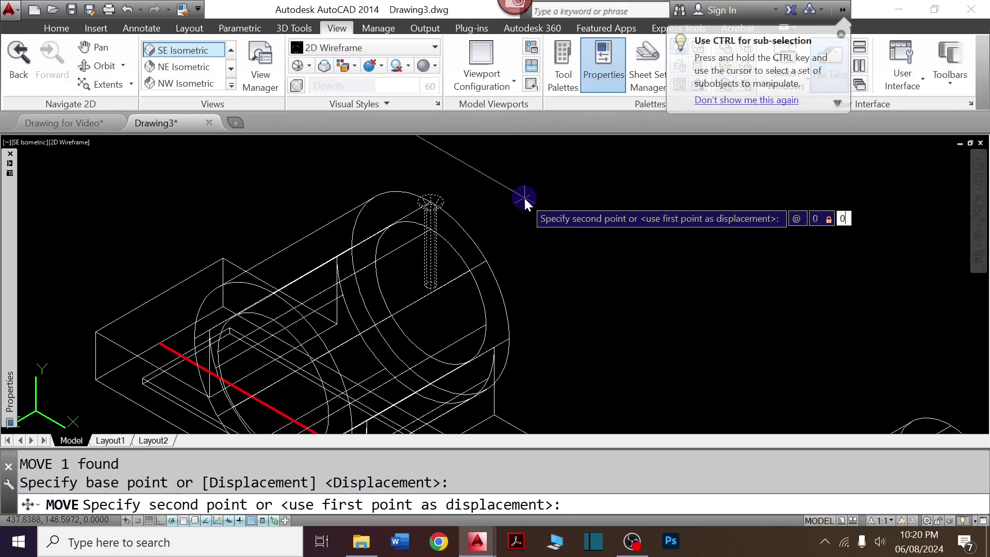
pyautogui.write(',47')
pyautogui.press('Return')
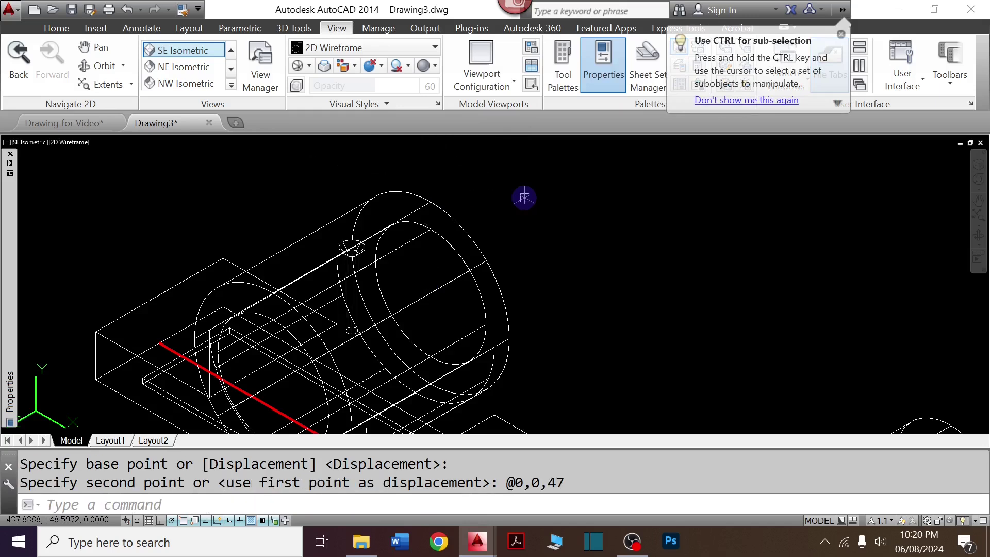
pyautogui.write('SU')
pyautogui.press('Return')
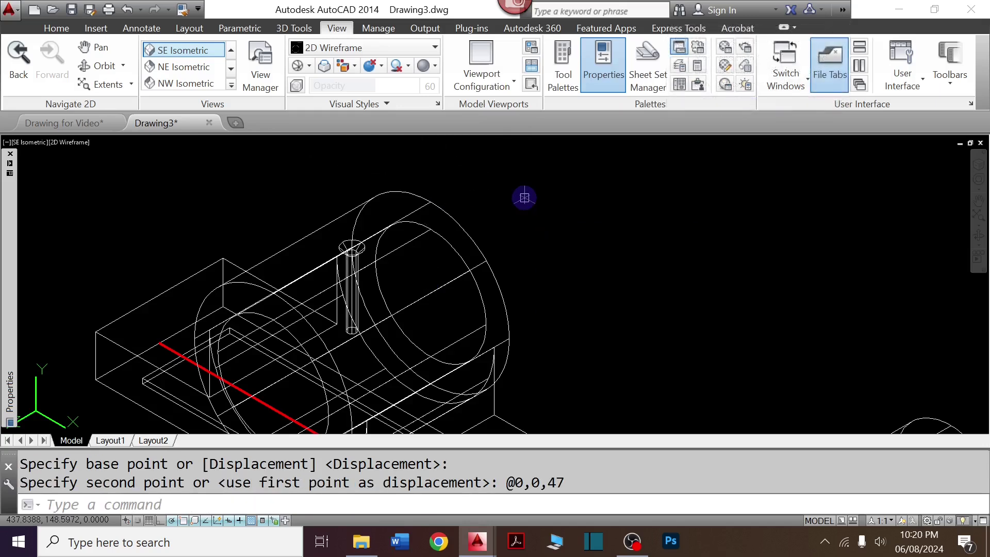
# Subtract the small pin from the bearing body to cut the oil hole
pyautogui.click(461, 225)
pyautogui.press('Return')
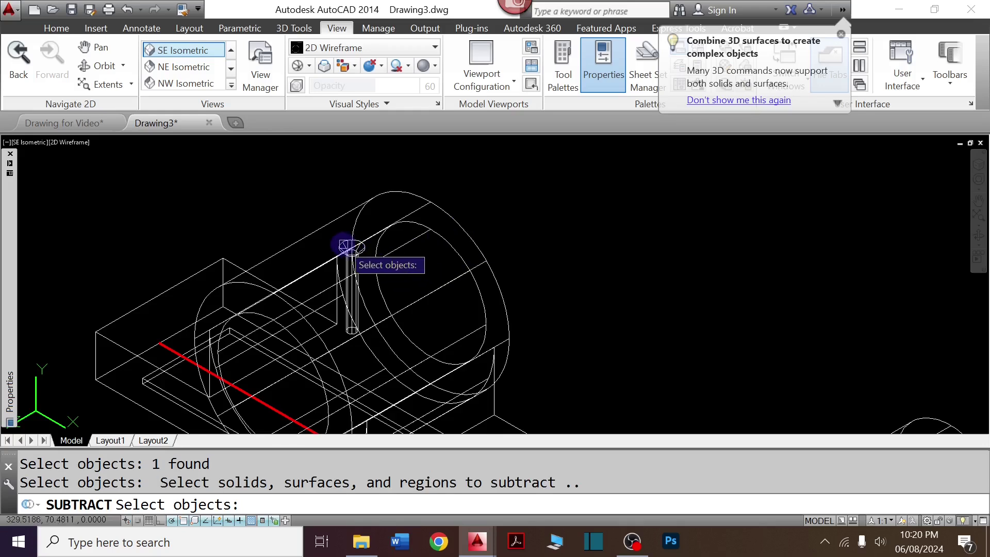
pyautogui.click(344, 245)
pyautogui.press('Return')
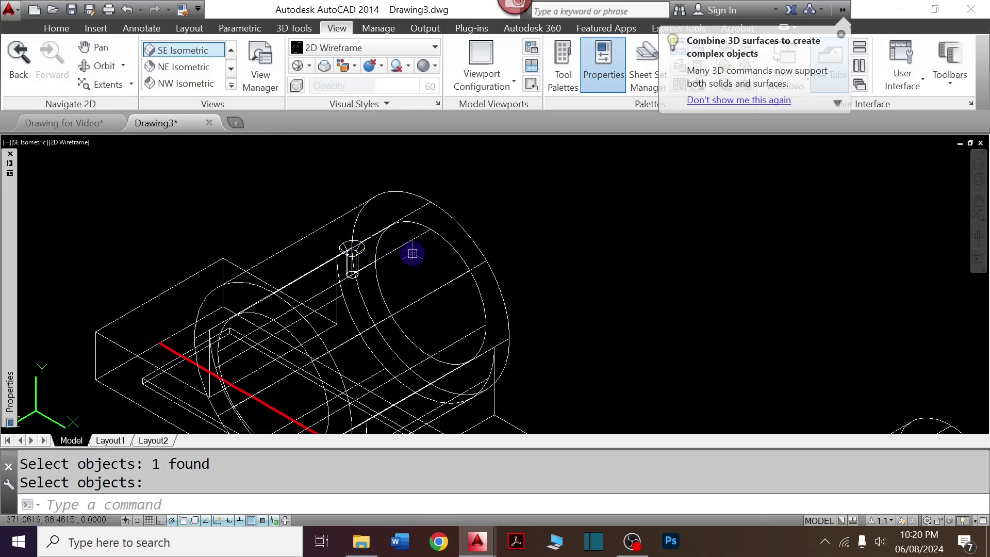
pyautogui.scroll(-2, 413, 253)
pyautogui.scroll(-2, 418, 233)
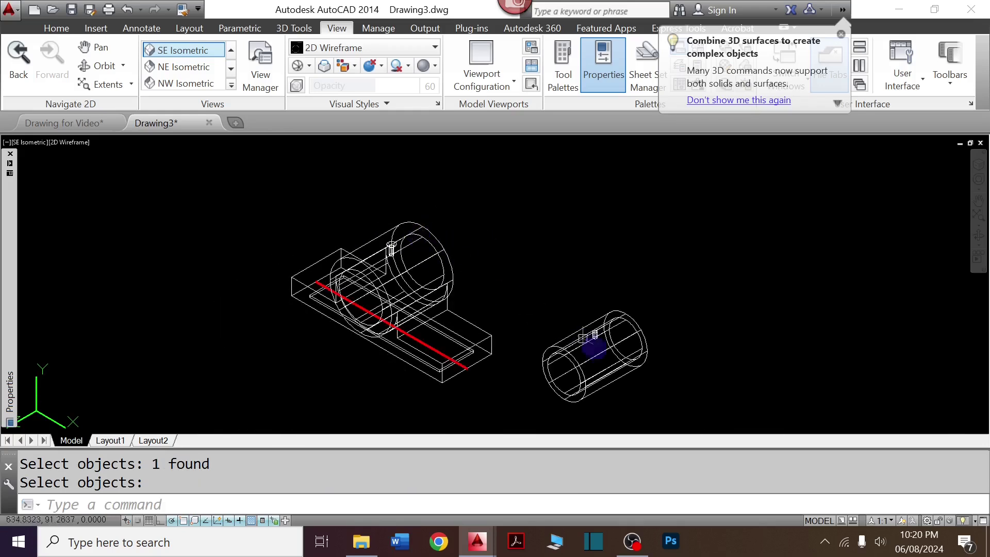
# Move the bush cylinder from its end centre, snapping the destination to a circle centre
pyautogui.click(658, 397)
pyautogui.click(557, 310)
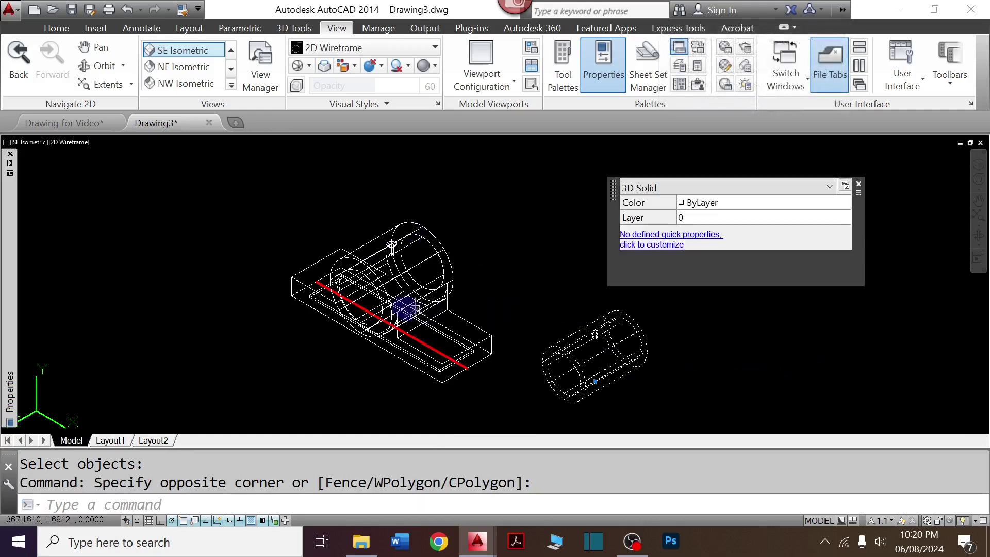
pyautogui.write('m')
pyautogui.press('Return')
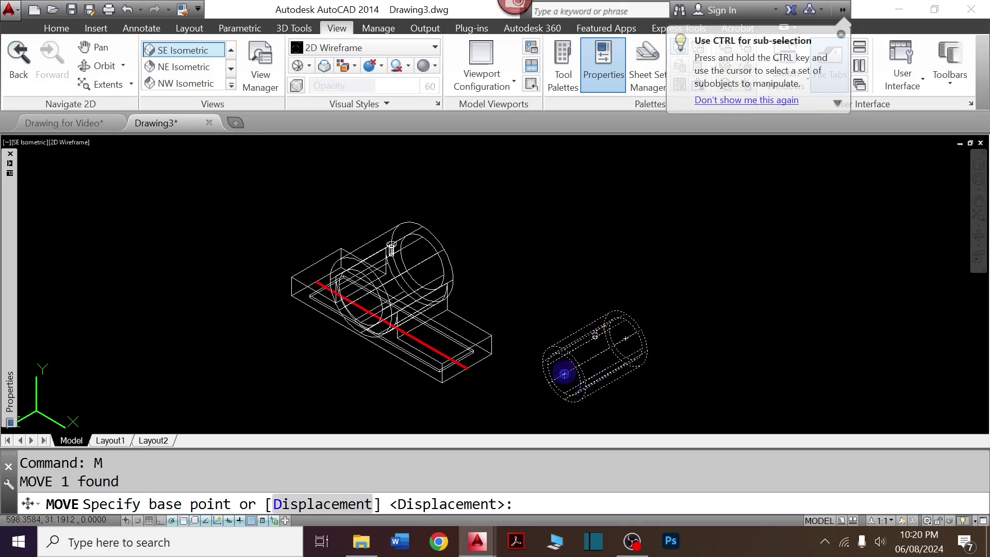
pyautogui.click(564, 373)
pyautogui.scroll(4, 378, 310)
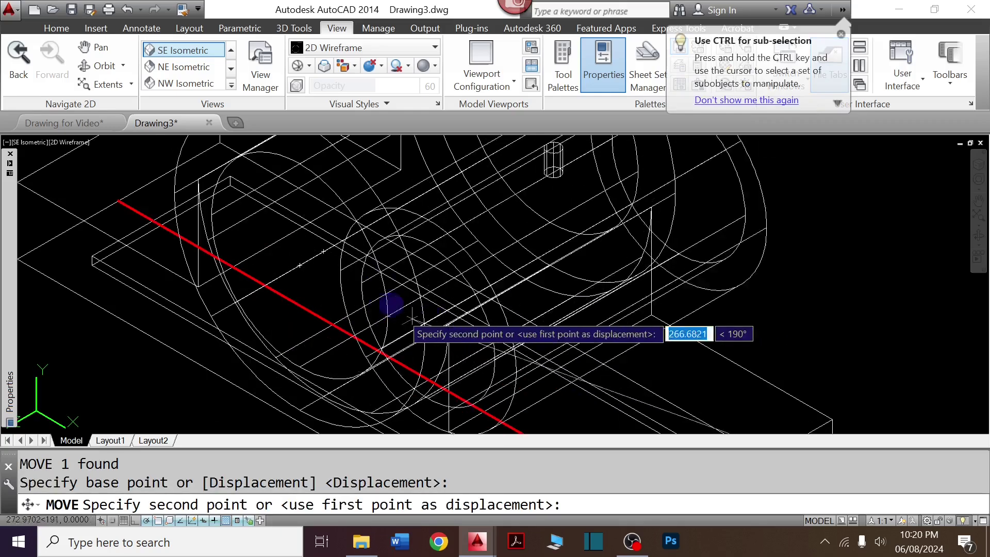
pyautogui.scroll(-3, 378, 309)
pyautogui.write('c')
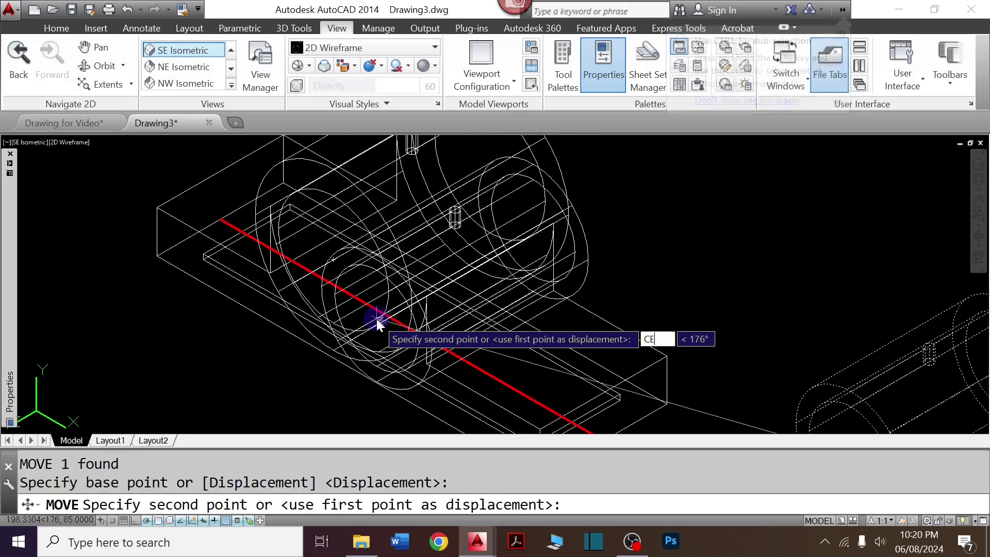
pyautogui.write('emen')
pyautogui.press('Return')
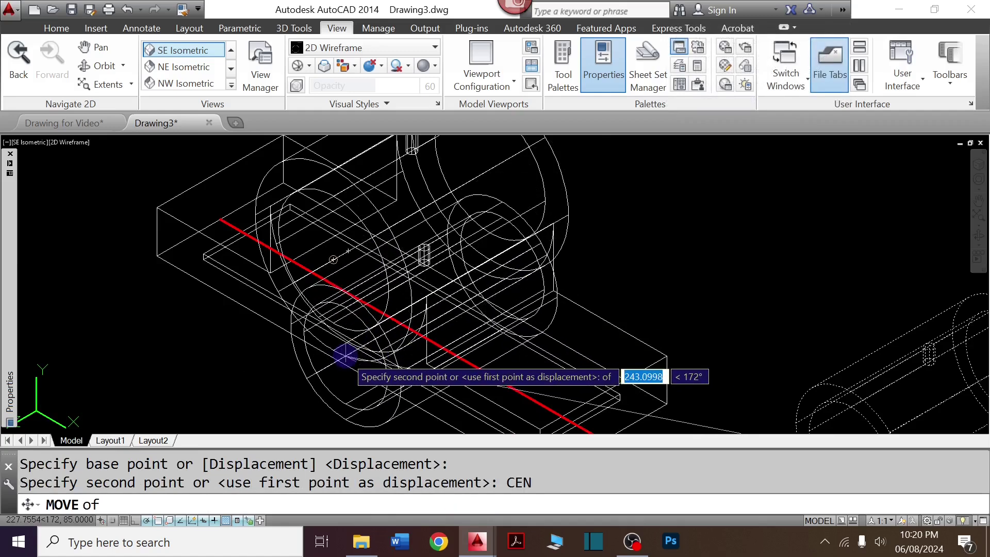
# Place the bush centred in the body's bore and preview with hidden lines removed
pyautogui.click(345, 354)
pyautogui.write('i')
pyautogui.press('Return')
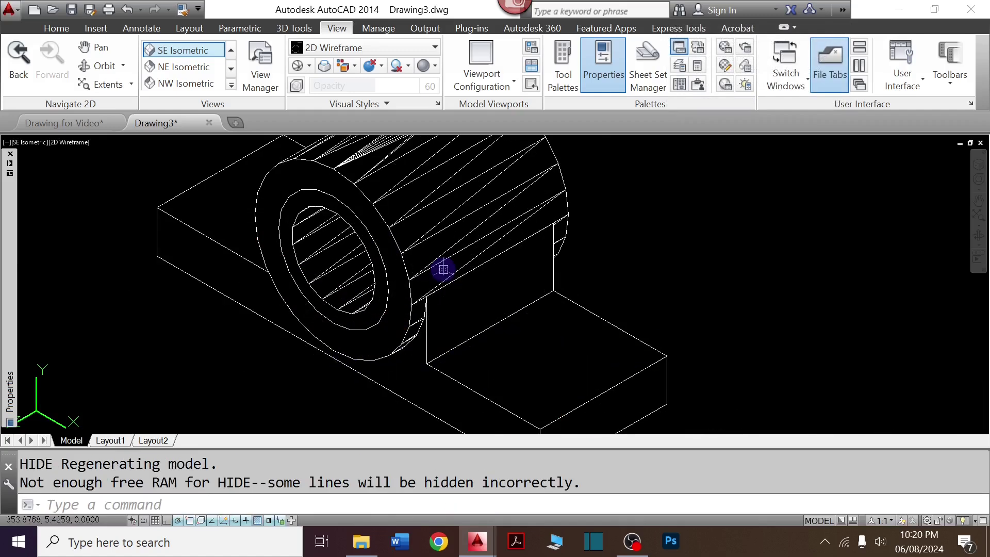
pyautogui.press('Escape')
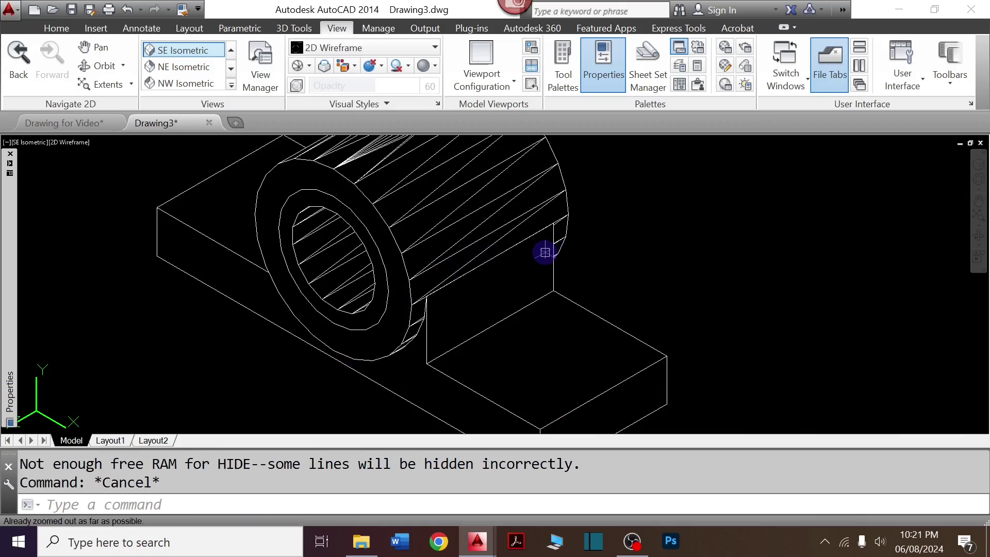
pyautogui.press('Escape')
# Check the slot dimensions on the reference drawing, then return to the 3D model
pyautogui.hotkey('ctrl', 'Tab')
pyautogui.scroll(-5, 557, 227)
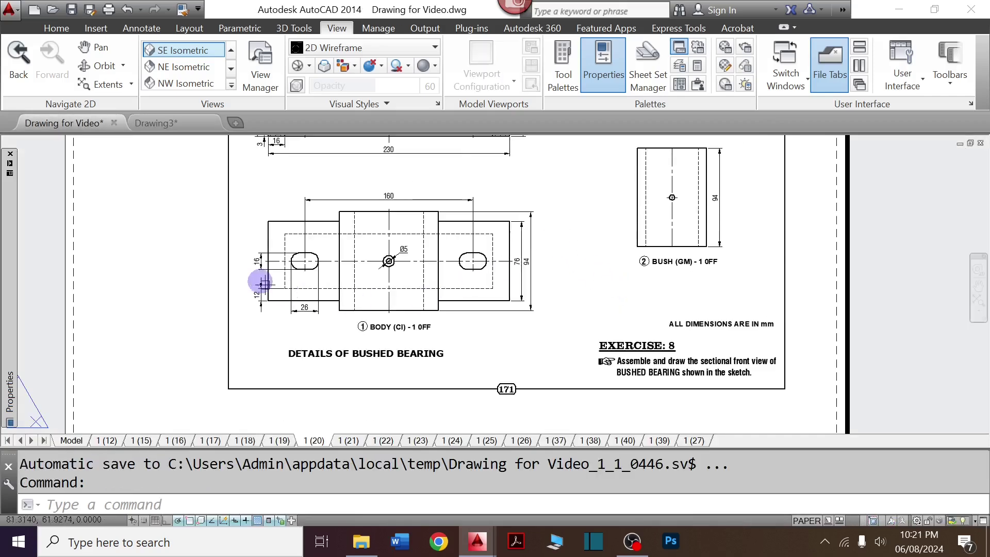
pyautogui.scroll(6, 263, 268)
pyautogui.scroll(-2, 319, 258)
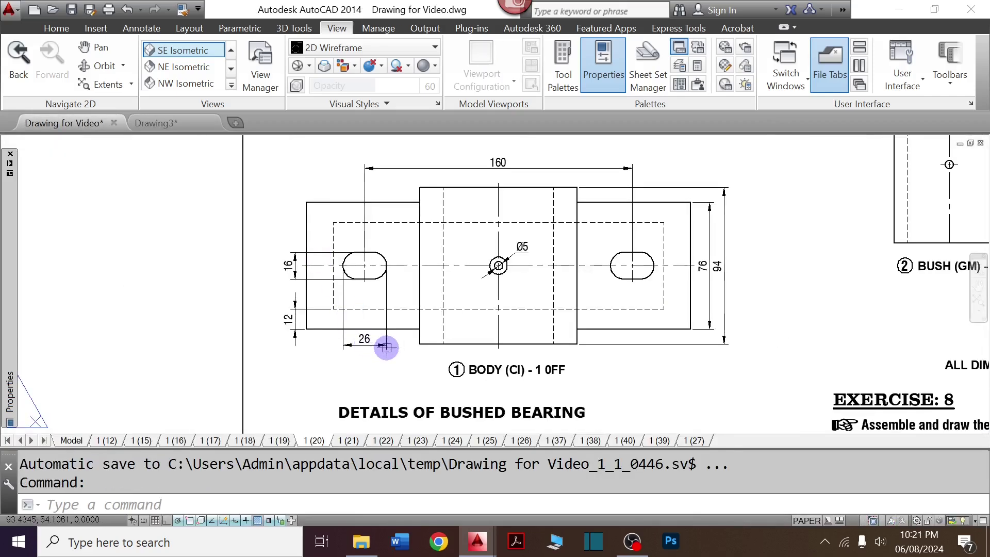
pyautogui.hotkey('ctrl', 'Tab')
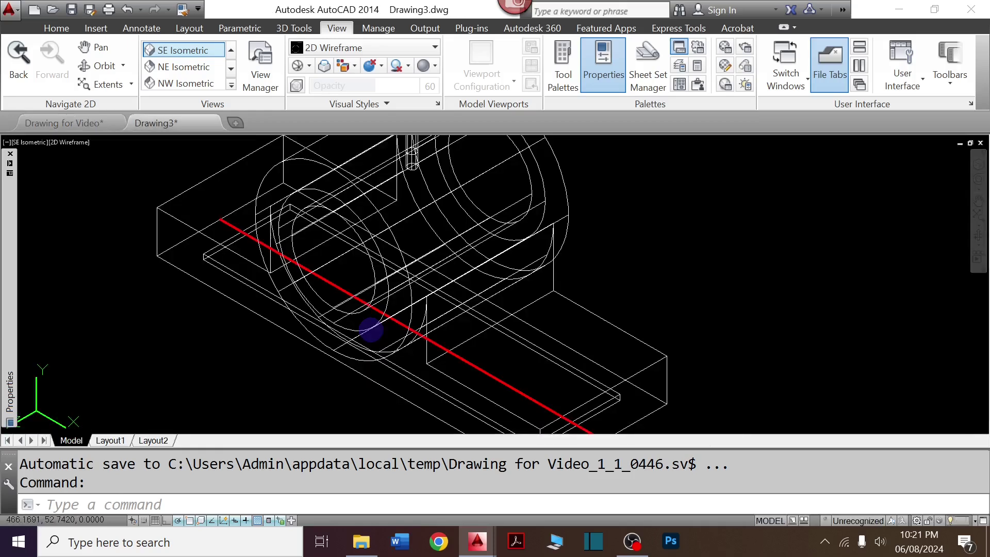
# In Top view, draw a 26 by 16 rectangle to the right of the body
pyautogui.click(231, 85)
pyautogui.click(192, 52)
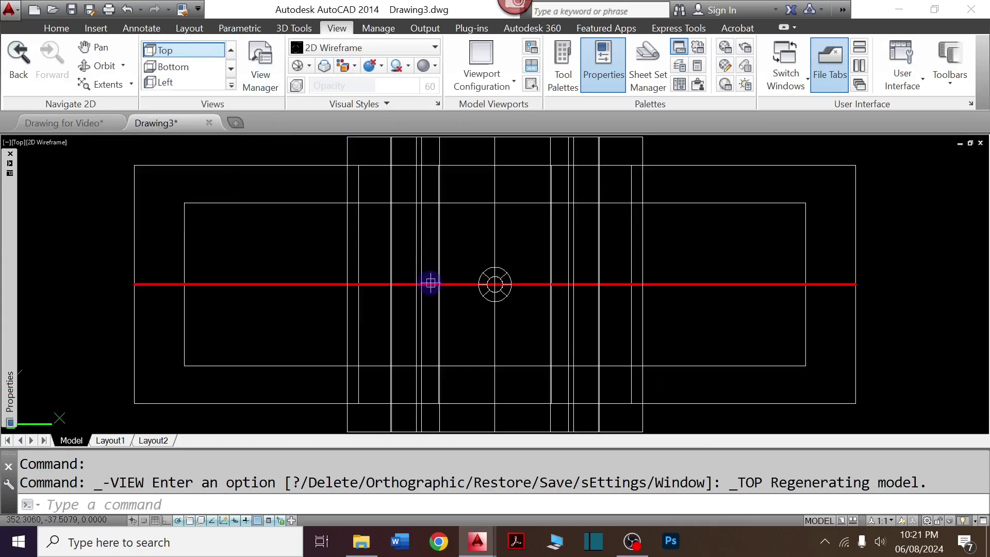
pyautogui.write('REC')
pyautogui.press('Return')
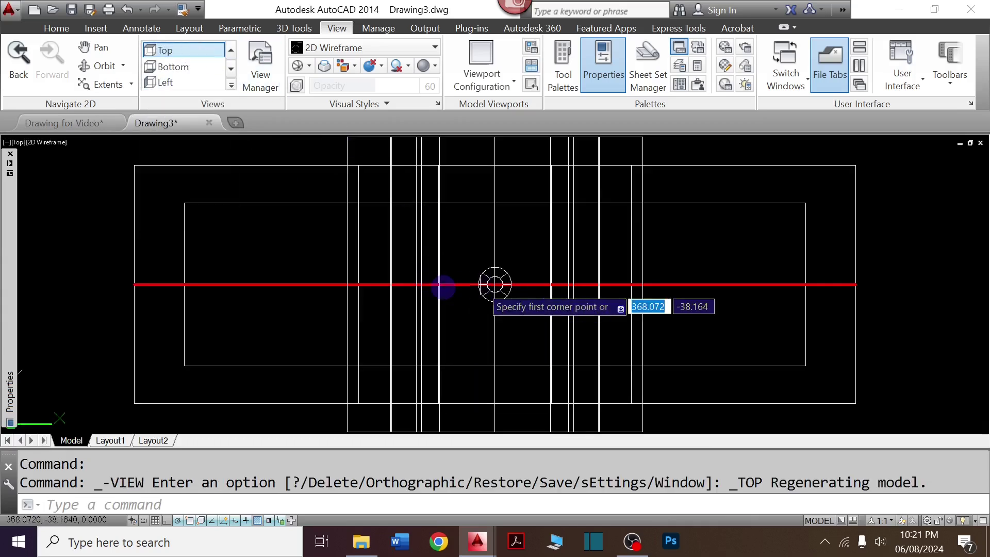
pyautogui.scroll(-3, 442, 283)
pyautogui.click(657, 292)
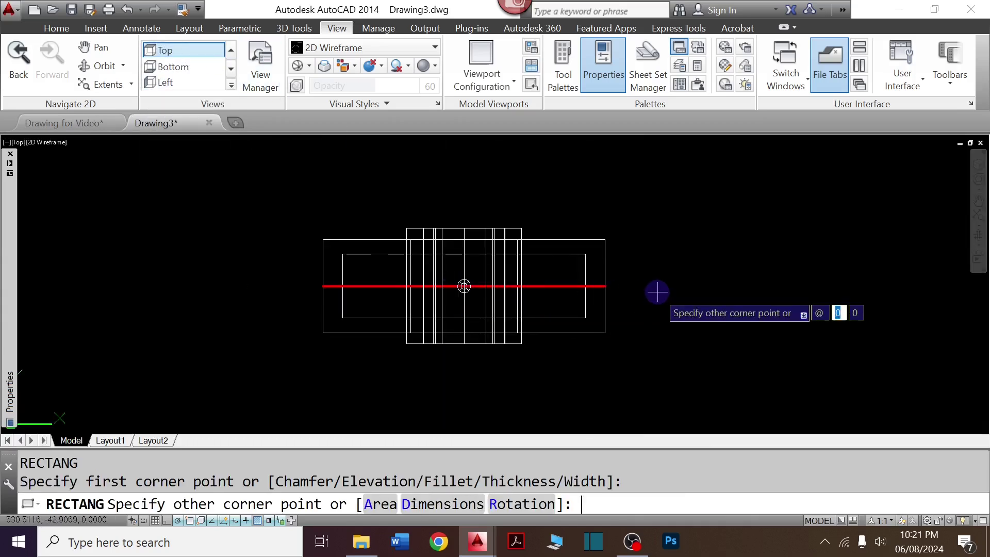
pyautogui.write('6,16')
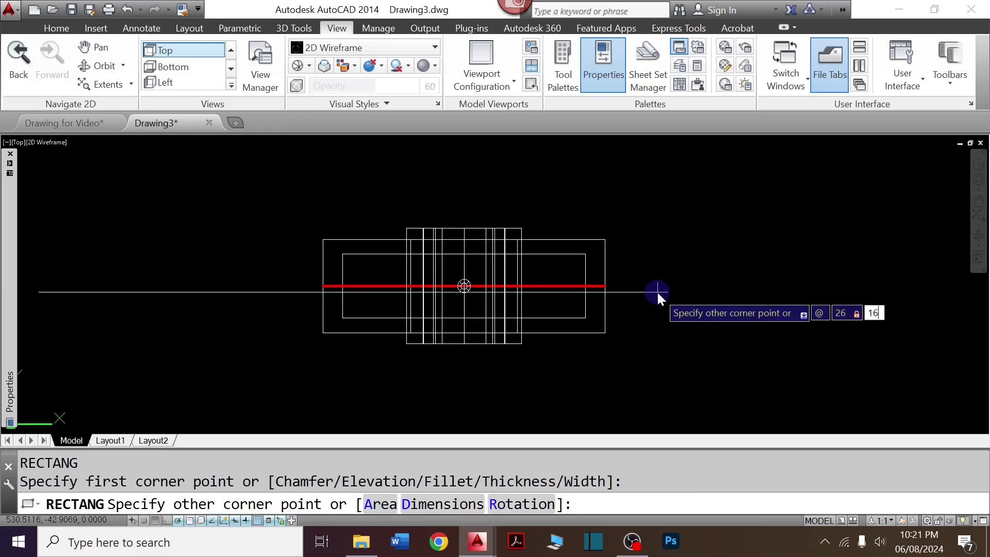
pyautogui.press('Return')
# Round all four rectangle corners with radius 8 fillets
pyautogui.write('f')
pyautogui.press('Return')
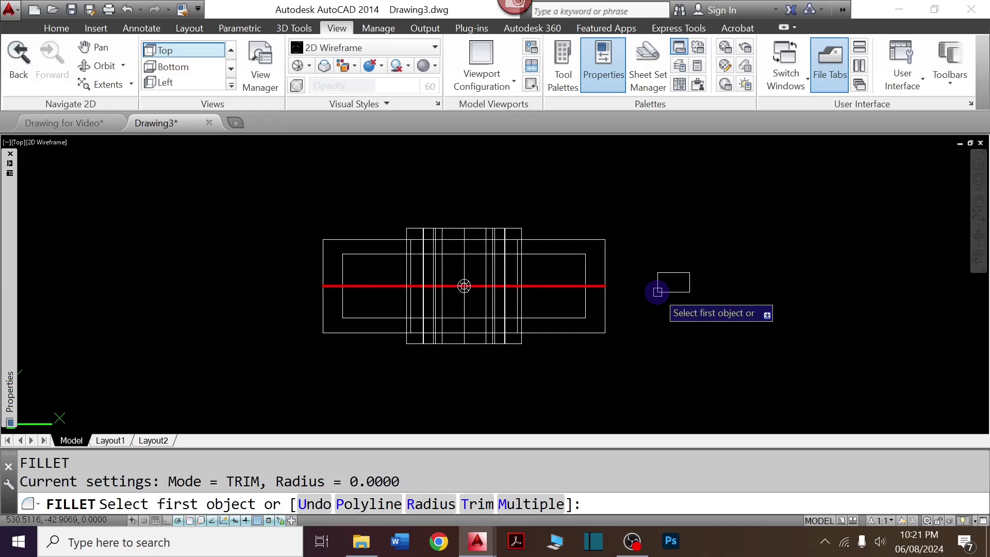
pyautogui.write('r')
pyautogui.press('Return')
pyautogui.write('8')
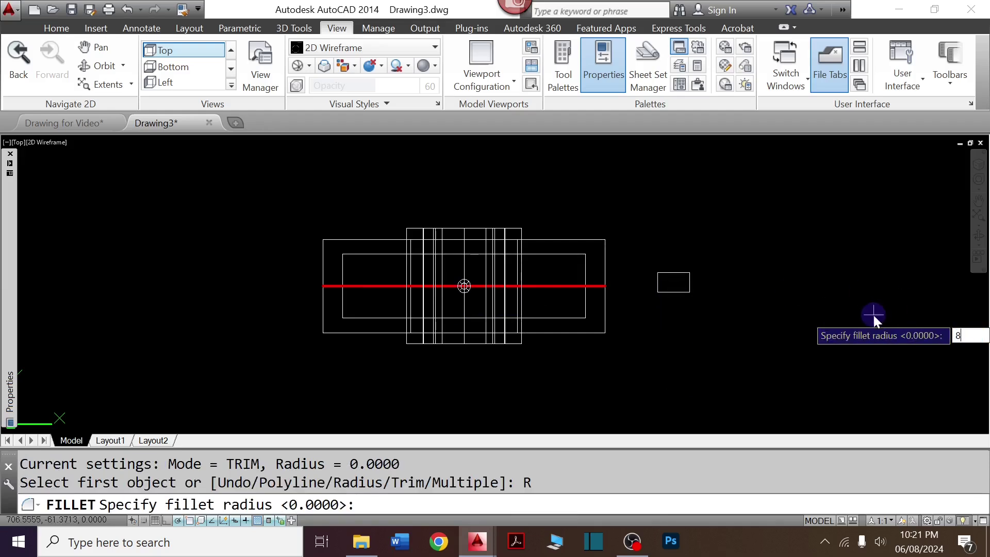
pyautogui.press('Return')
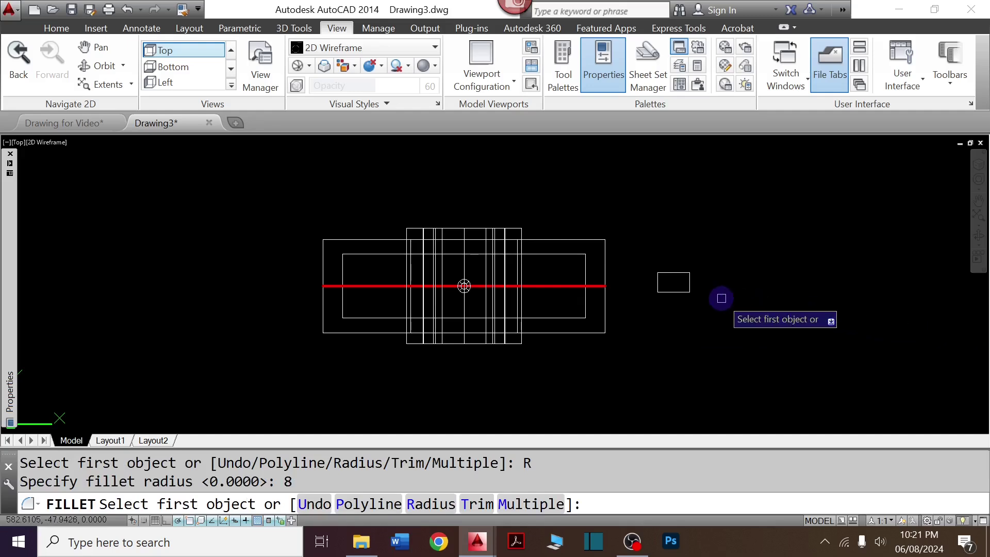
pyautogui.write('P')
pyautogui.click(686, 294)
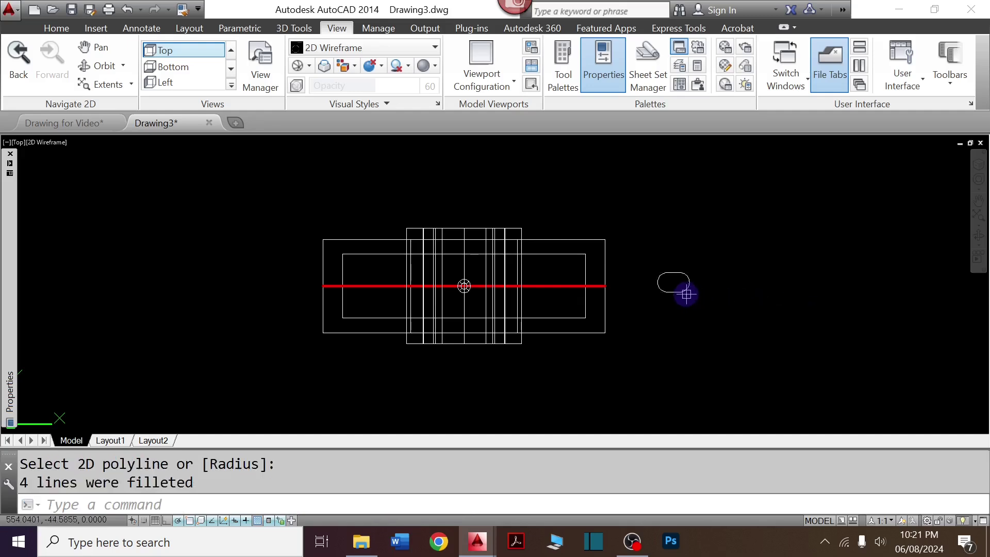
# Extrude the rounded slot shape 25 units high into a solid
pyautogui.write('ext')
pyautogui.press('Return')
pyautogui.click(687, 287)
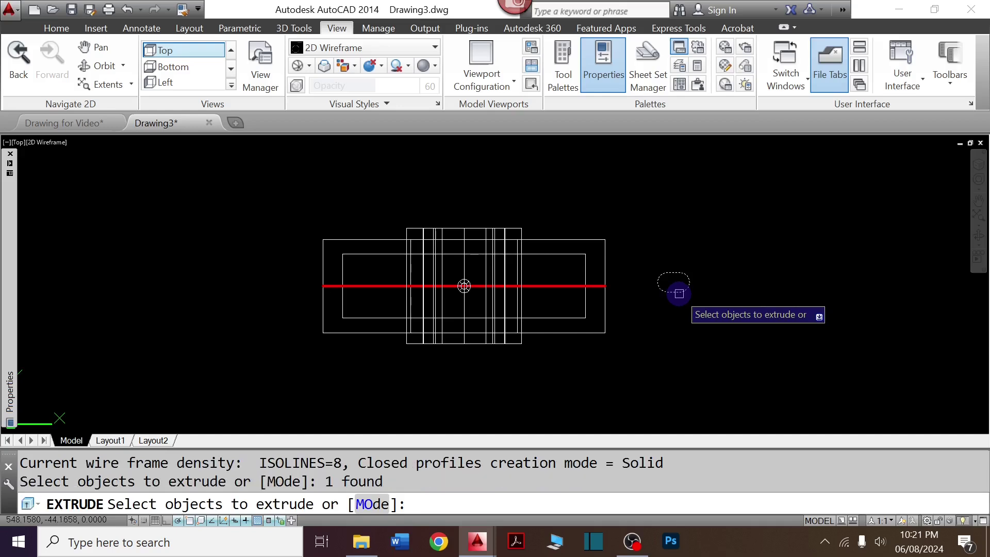
pyautogui.press('Return')
pyautogui.write('2')
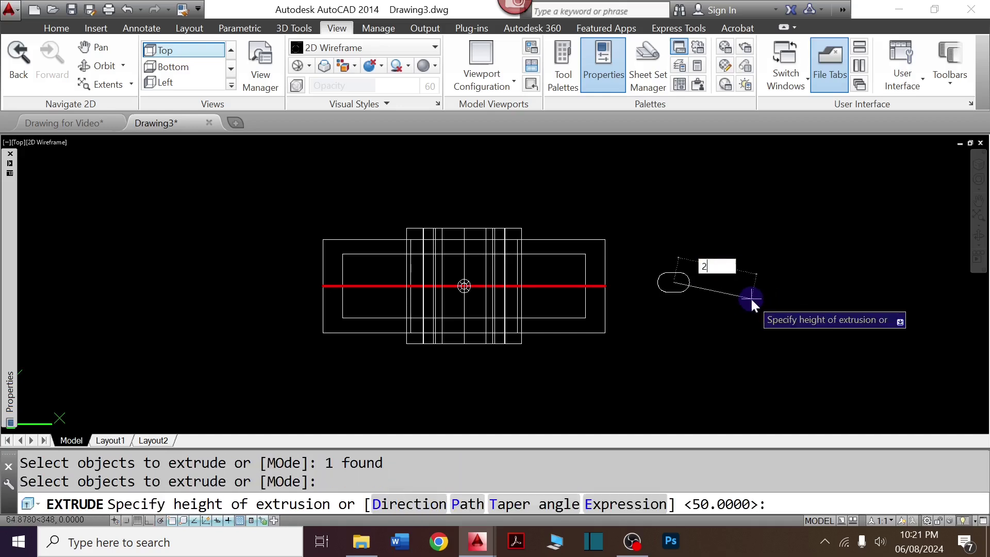
pyautogui.write('5')
pyautogui.press('Return')
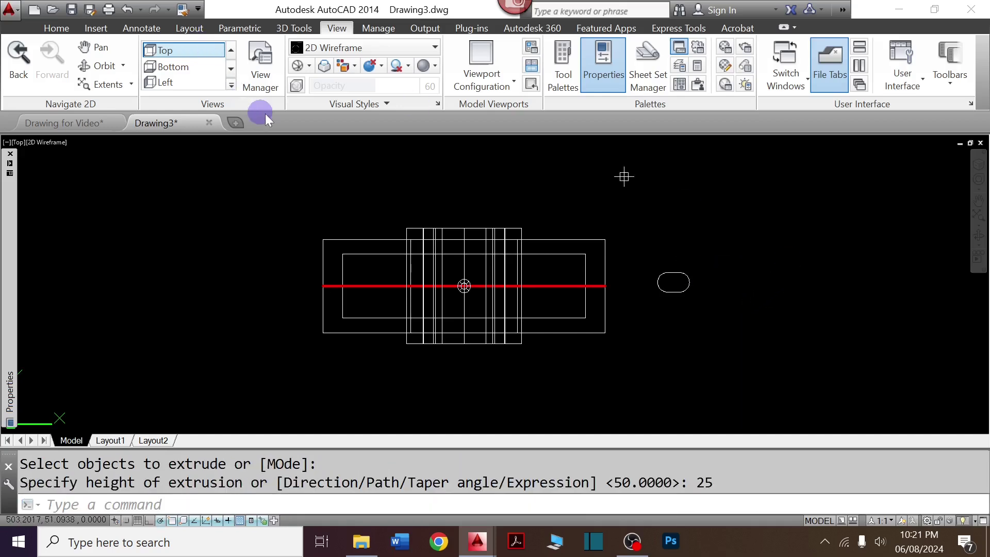
# Draw a reference line across the slot solid's base
pyautogui.press('Return')
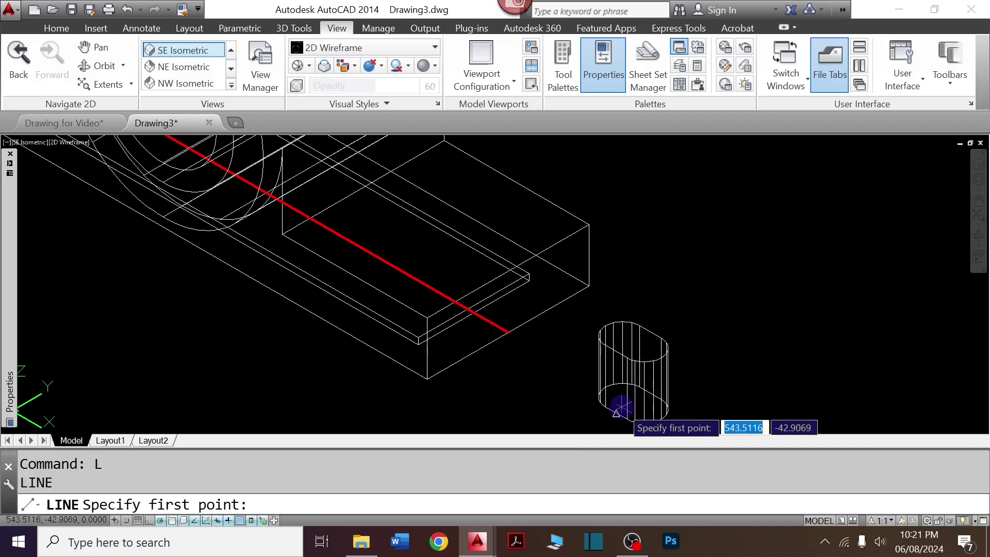
pyautogui.click(621, 408)
pyautogui.scroll(6, 623, 411)
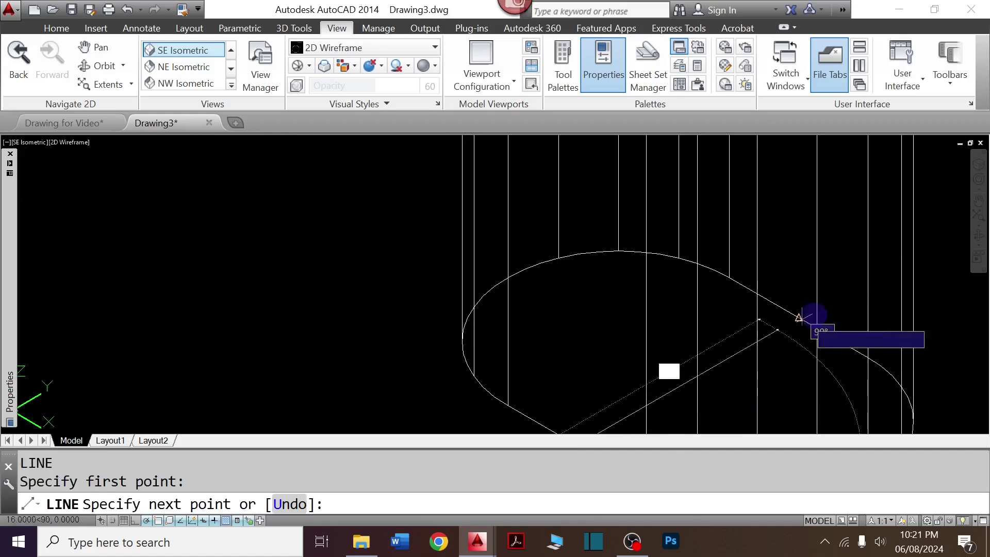
pyautogui.click(799, 316)
pyautogui.scroll(-6, 799, 316)
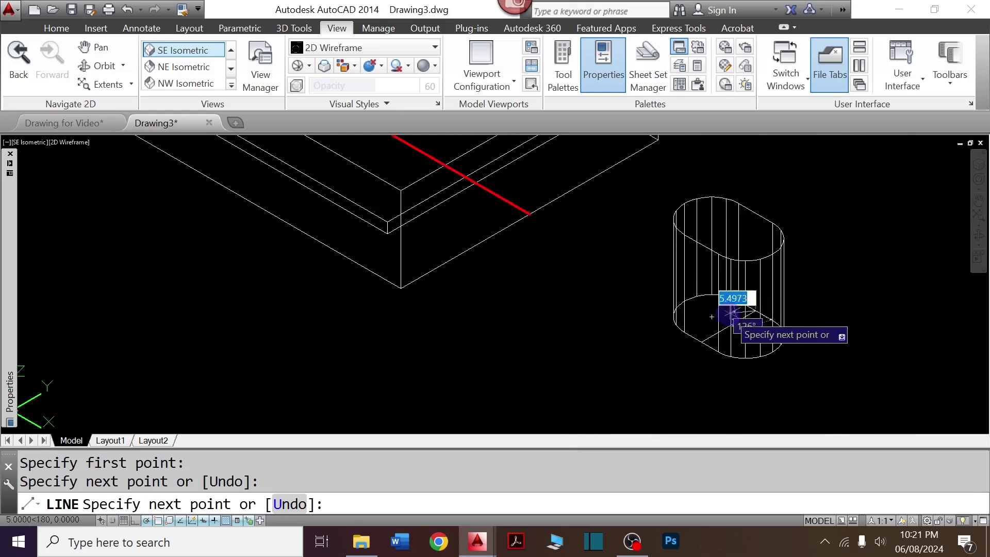
pyautogui.press('Return')
# Move the slot solid from the line's midpoint onto a midpoint on the base
pyautogui.click(792, 281)
pyautogui.click(727, 236)
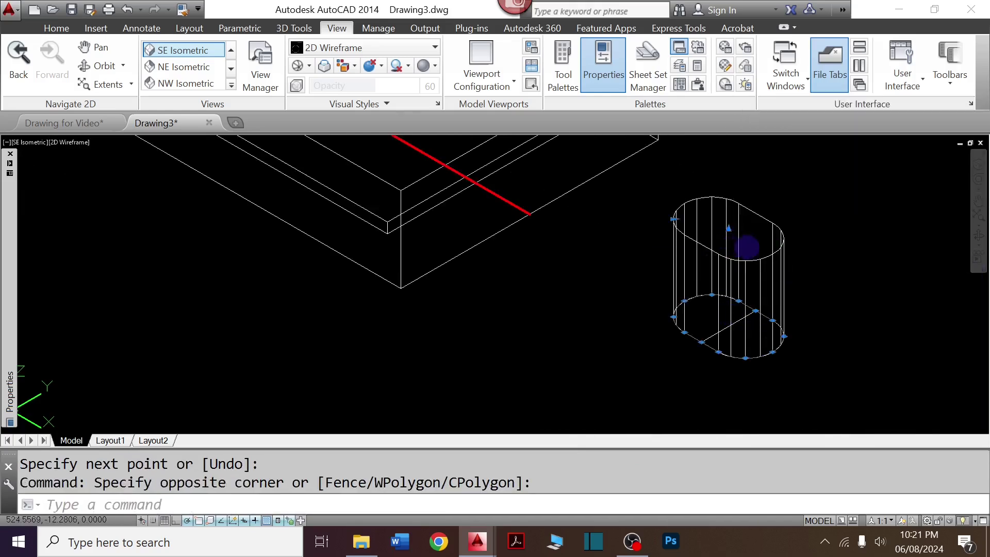
pyautogui.write('M')
pyautogui.press('Return')
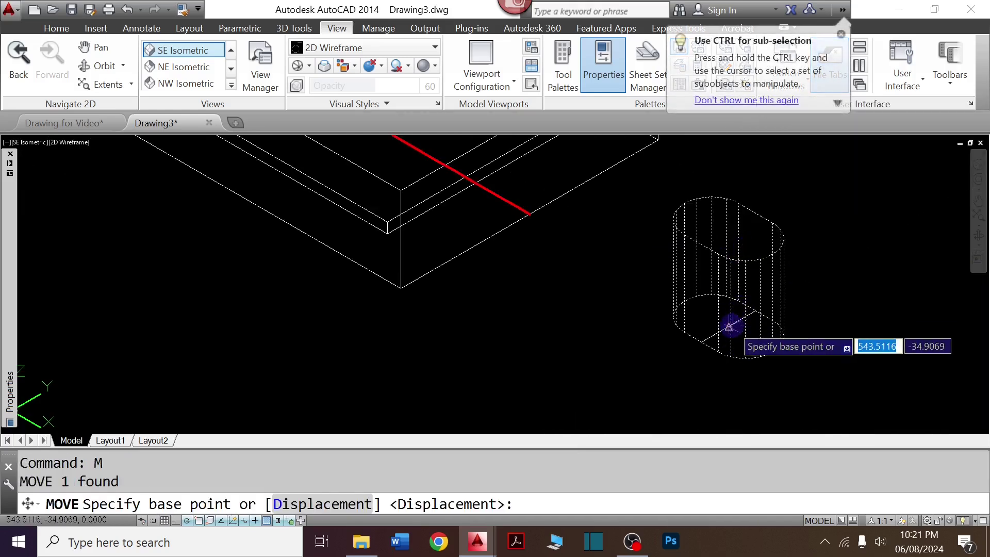
pyautogui.click(729, 326)
pyautogui.scroll(-4, 728, 326)
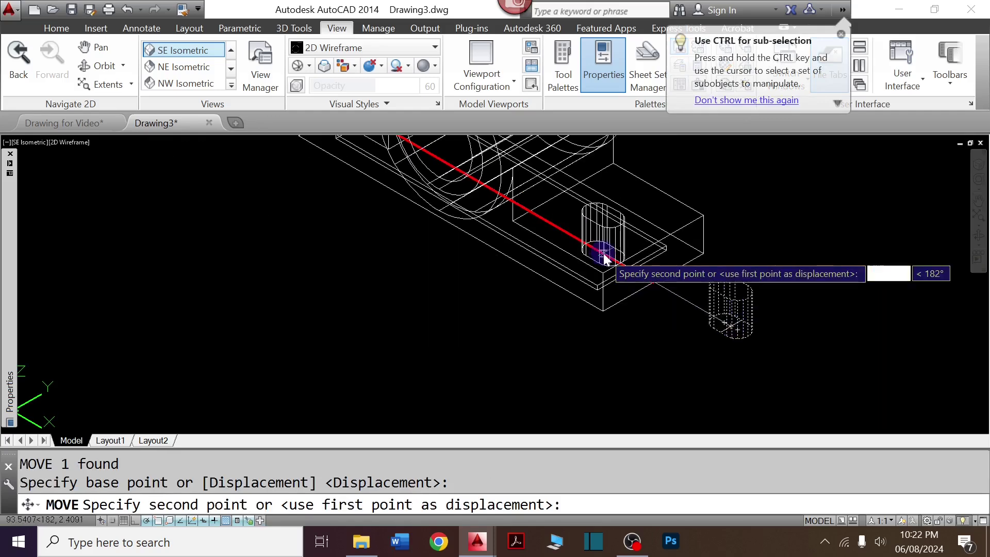
pyautogui.write('MD')
pyautogui.press('Return')
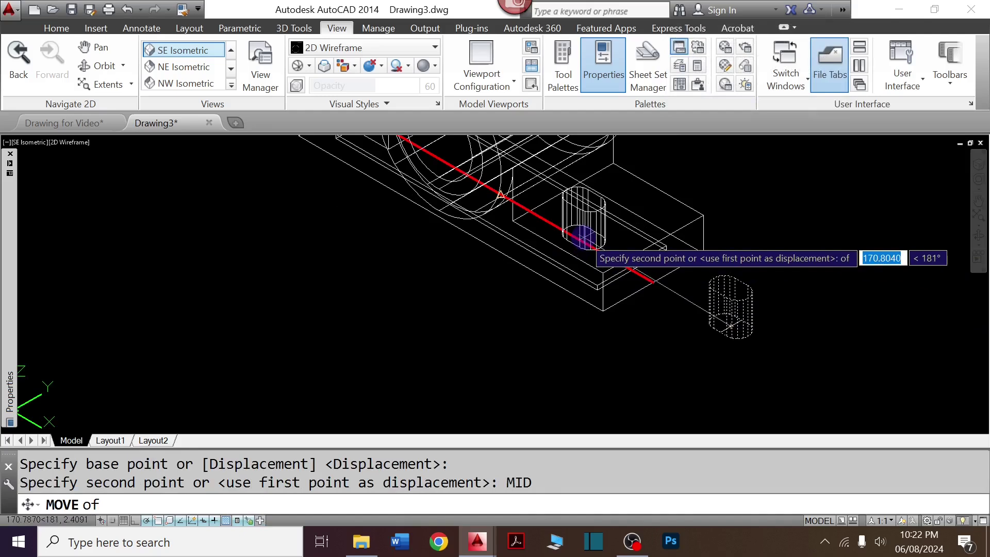
pyautogui.press('Escape')
# Move the small cylinder 80 units along the base to its right-hand end
pyautogui.scroll(3, 582, 236)
pyautogui.click(586, 206)
pyautogui.press('Return')
pyautogui.scroll(-1, 652, 219)
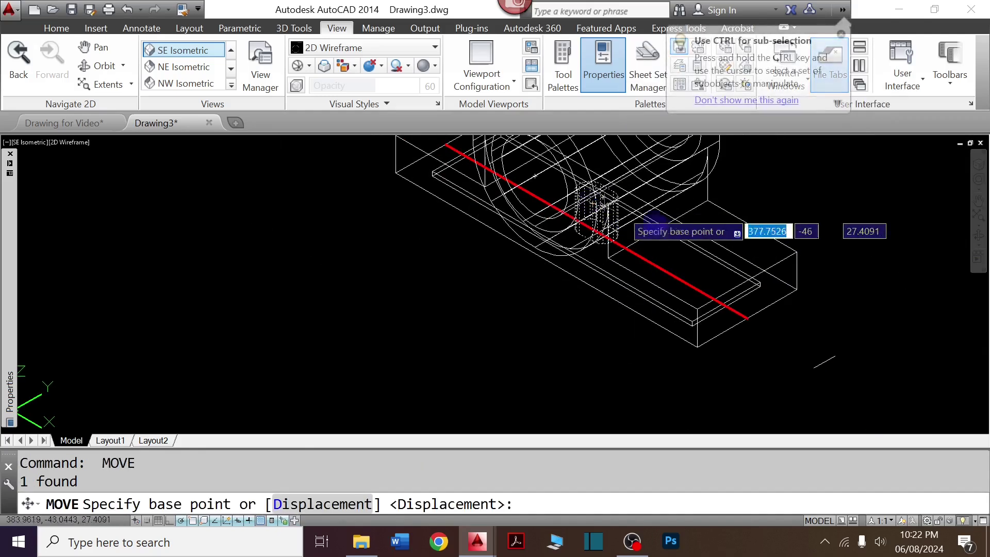
pyautogui.click(529, 329)
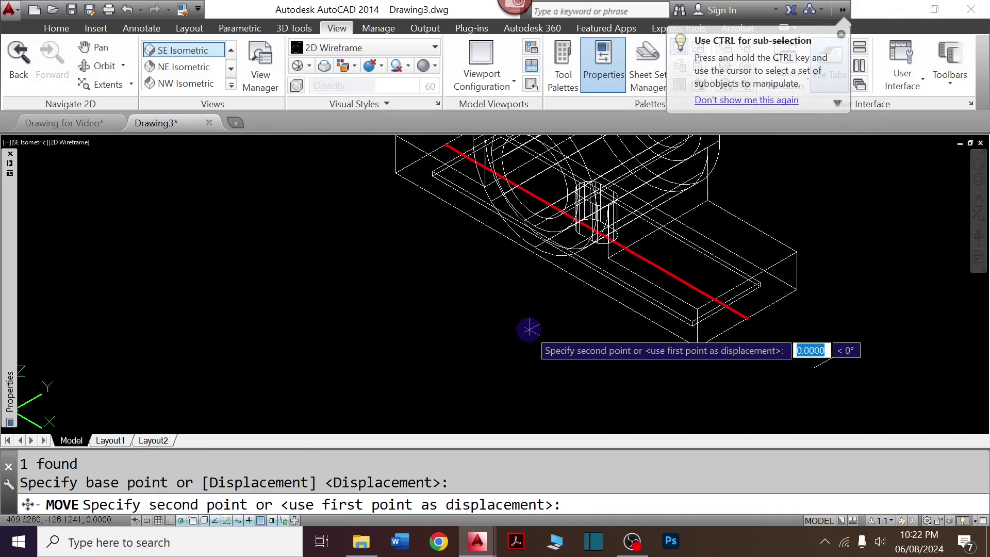
pyautogui.press('Tab')
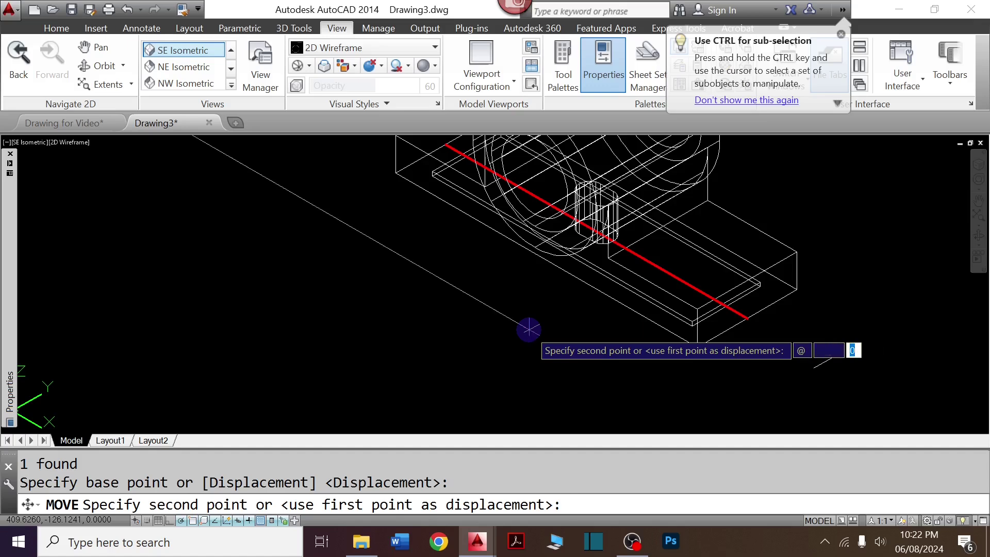
pyautogui.press('Return')
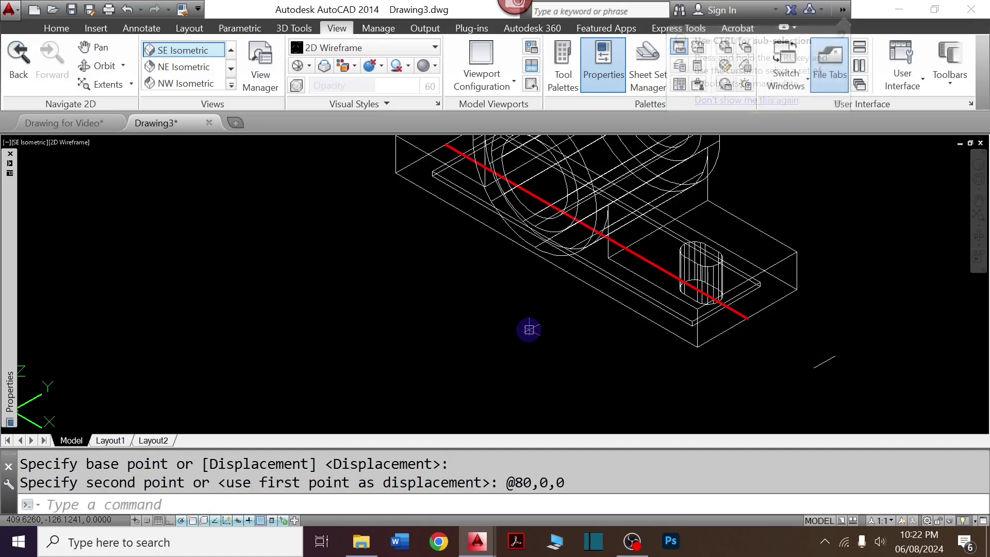
# Preview with hidden lines removed and zoom to the model's extents
pyautogui.write('HI')
pyautogui.press('Return')
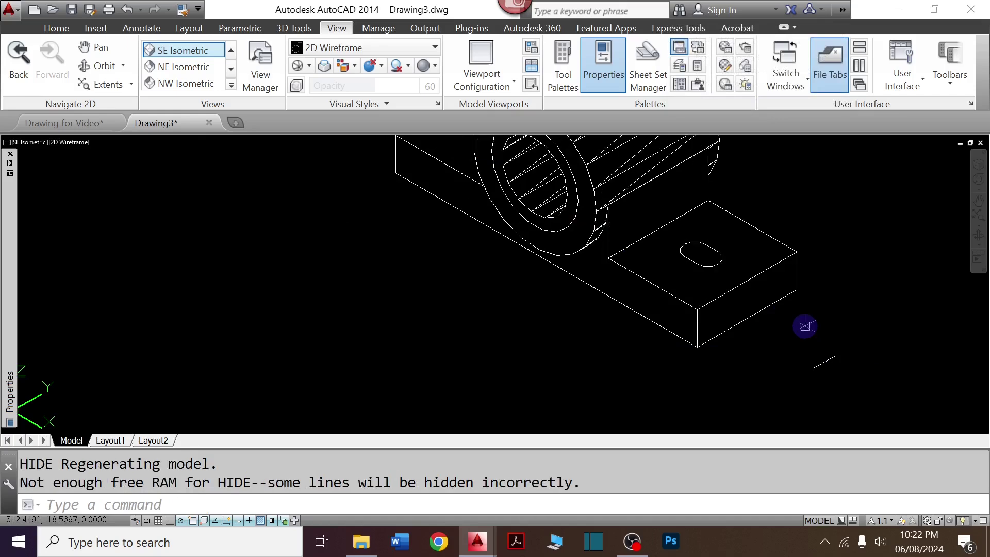
pyautogui.press('Escape')
pyautogui.press('Escape')
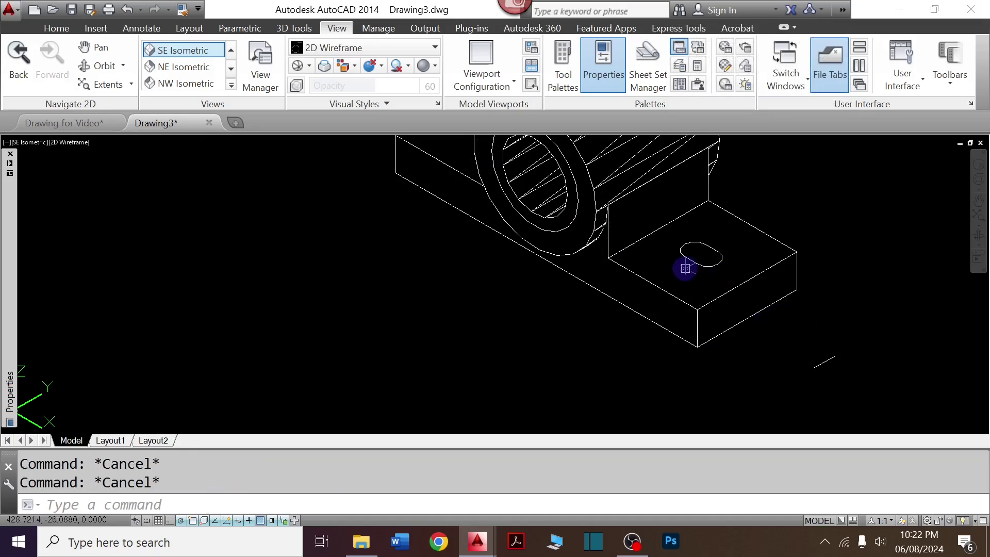
pyautogui.write('z')
pyautogui.press('Return')
pyautogui.write('e')
pyautogui.press('Return')
pyautogui.scroll(4, 536, 356)
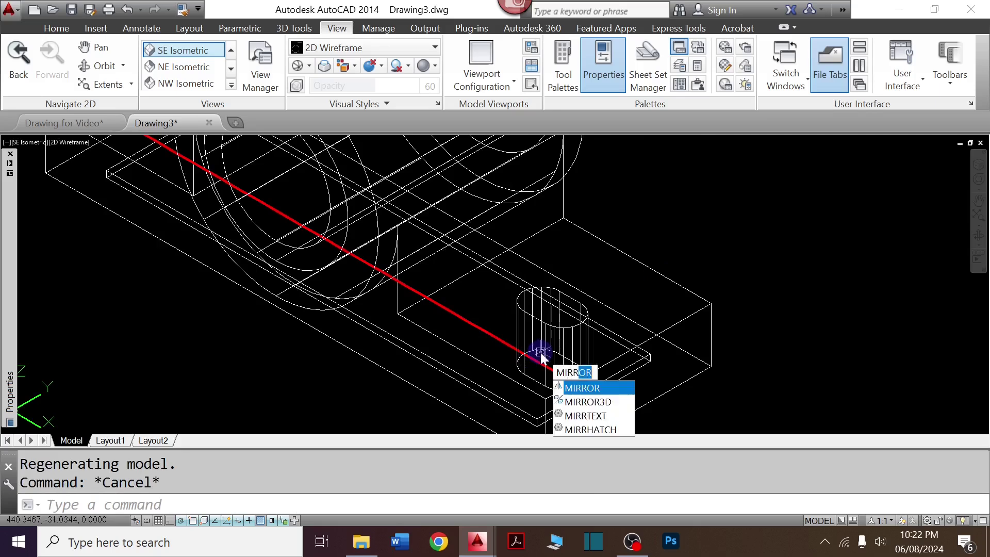
# Mirror the cylinder across the YZ plane through the body's midpoint, keeping the original
pyautogui.write('OR3D')
pyautogui.press('Return')
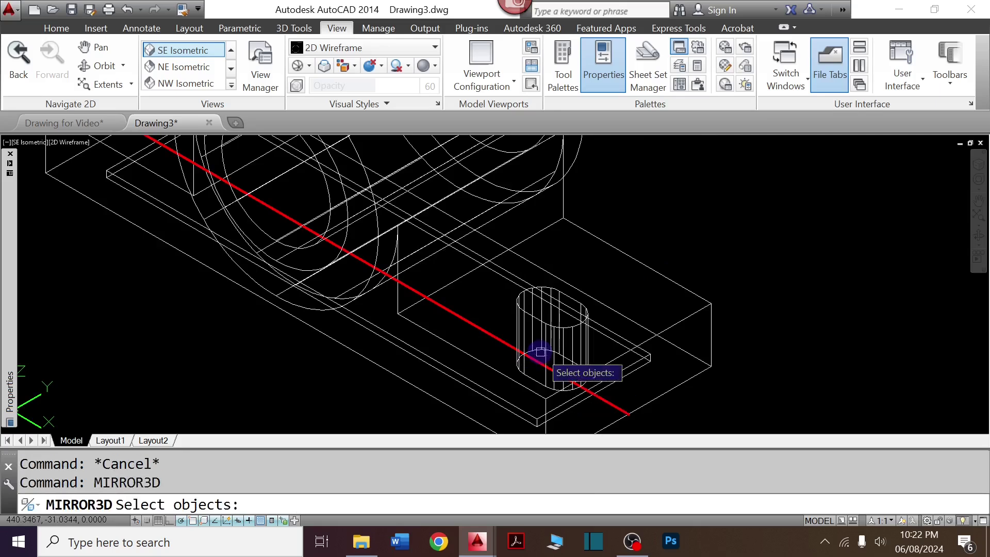
pyautogui.click(559, 324)
pyautogui.press('Return')
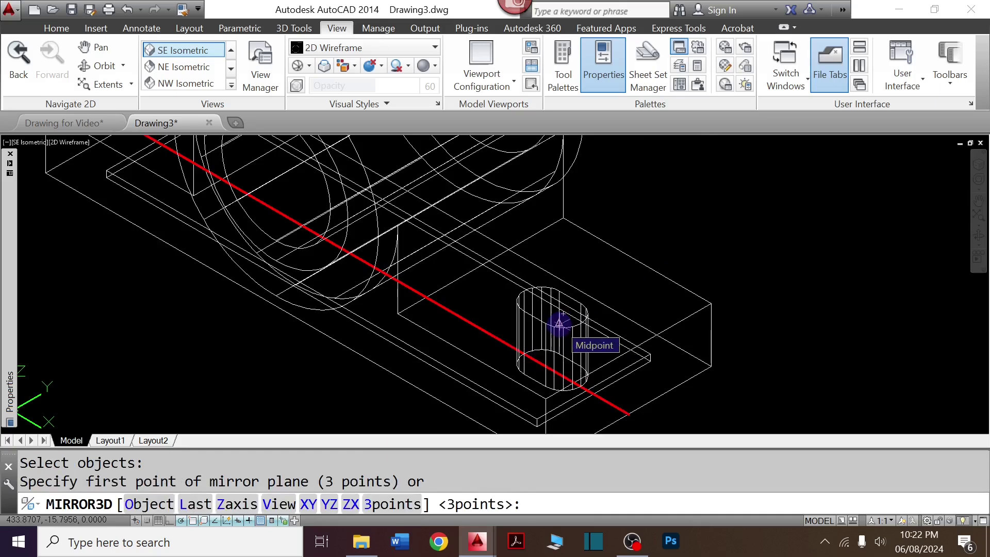
pyautogui.write('YZ')
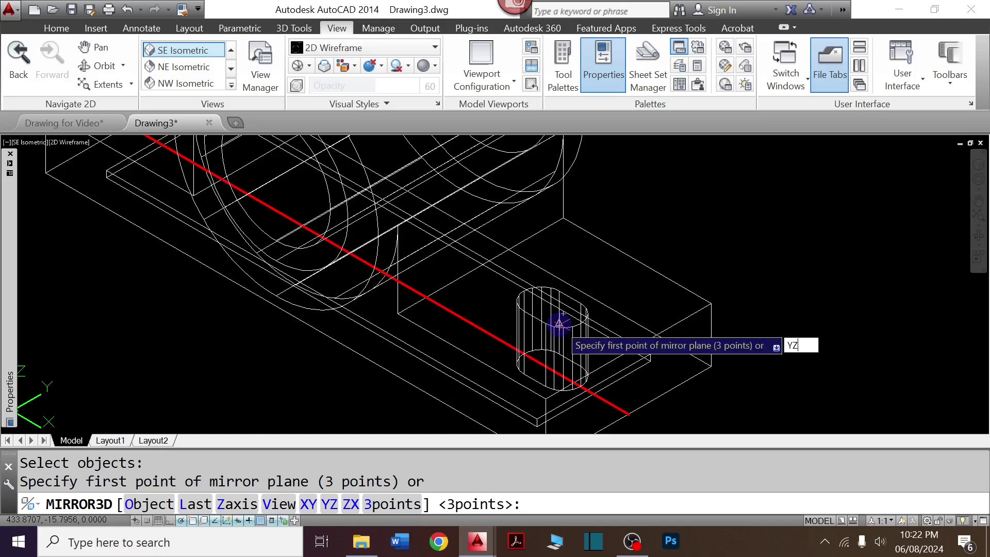
pyautogui.press('Return')
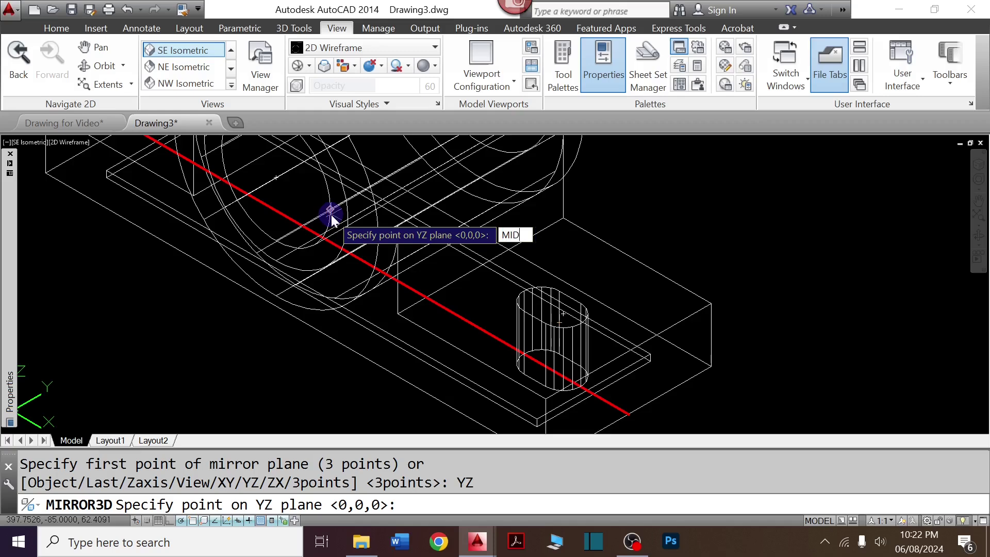
pyautogui.press('Return')
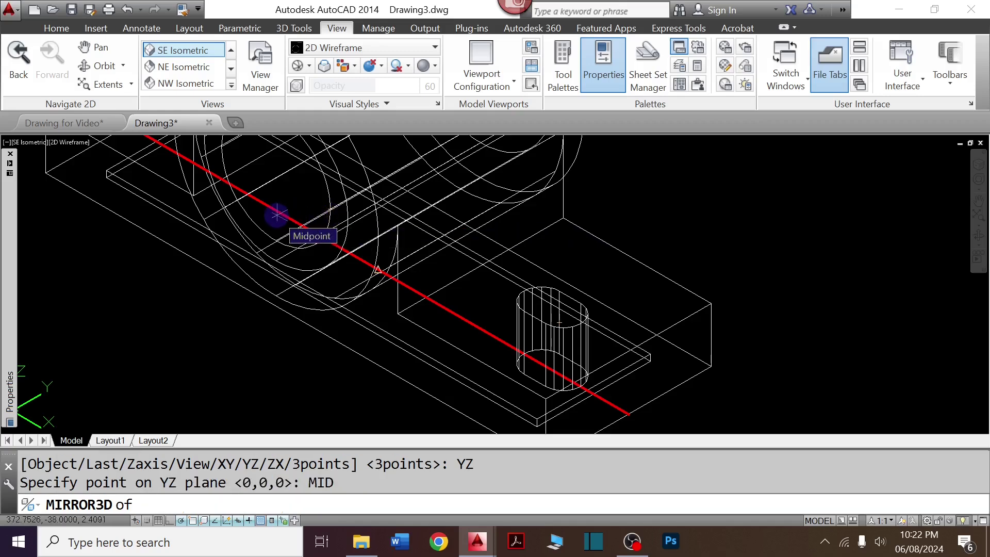
pyautogui.click(276, 214)
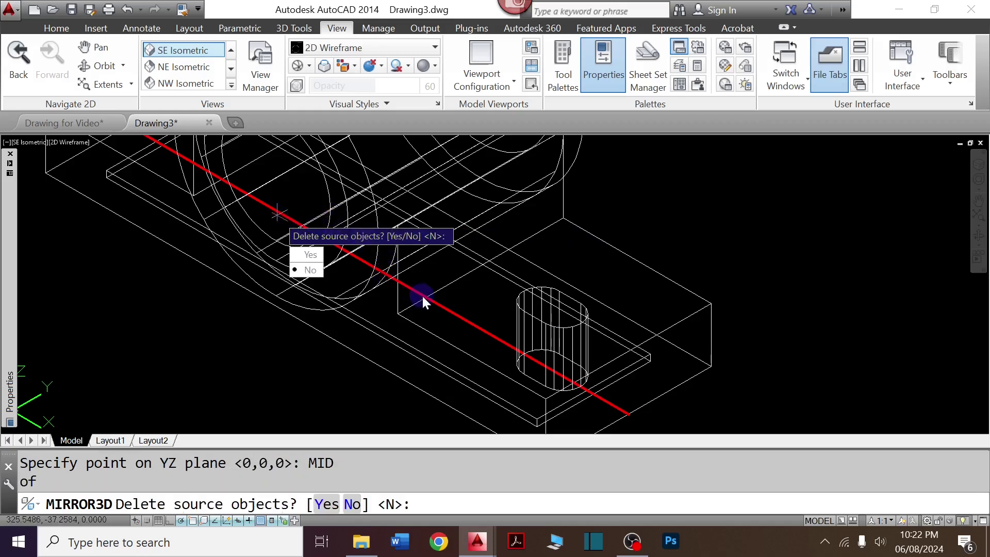
pyautogui.press('Return')
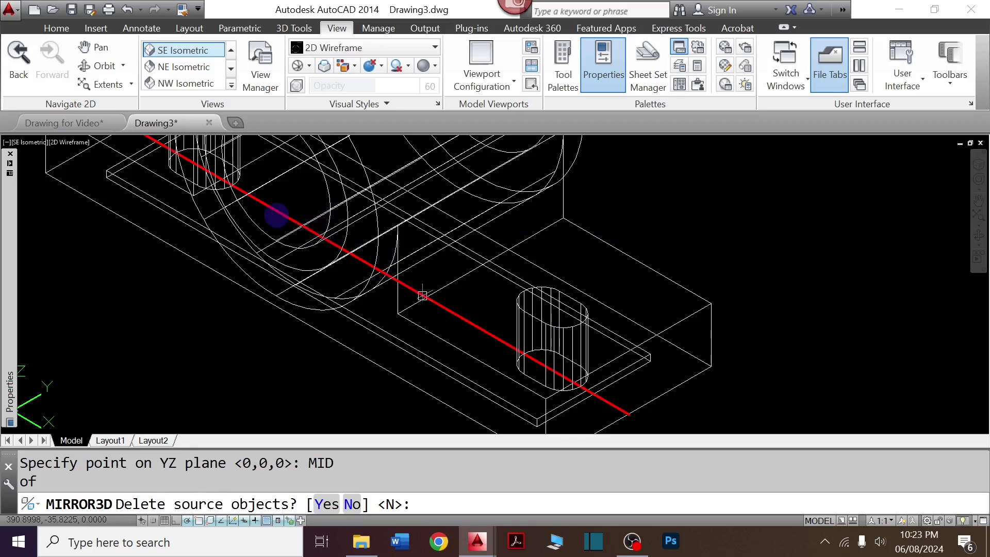
pyautogui.scroll(-3, 266, 213)
pyautogui.press('Escape')
# Subtract both small cylinders from the bearing body to cut holes through the base ends
pyautogui.write('SU')
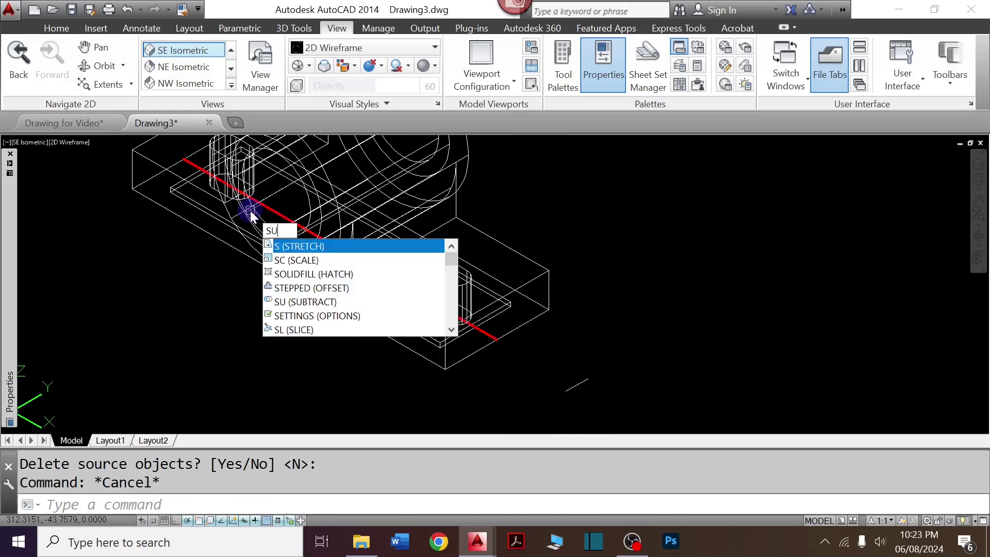
pyautogui.press('Return')
pyautogui.click(480, 232)
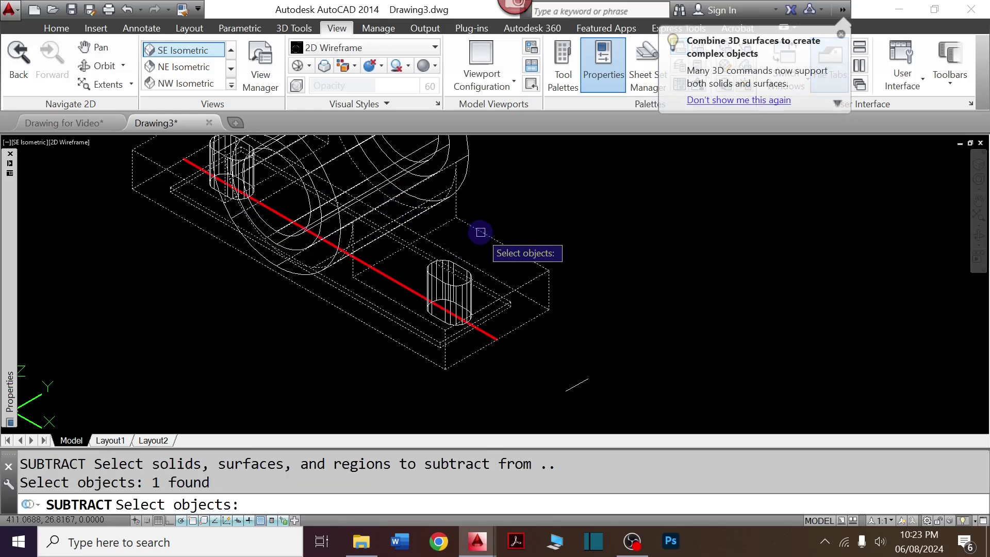
pyautogui.press('Return')
pyautogui.click(439, 276)
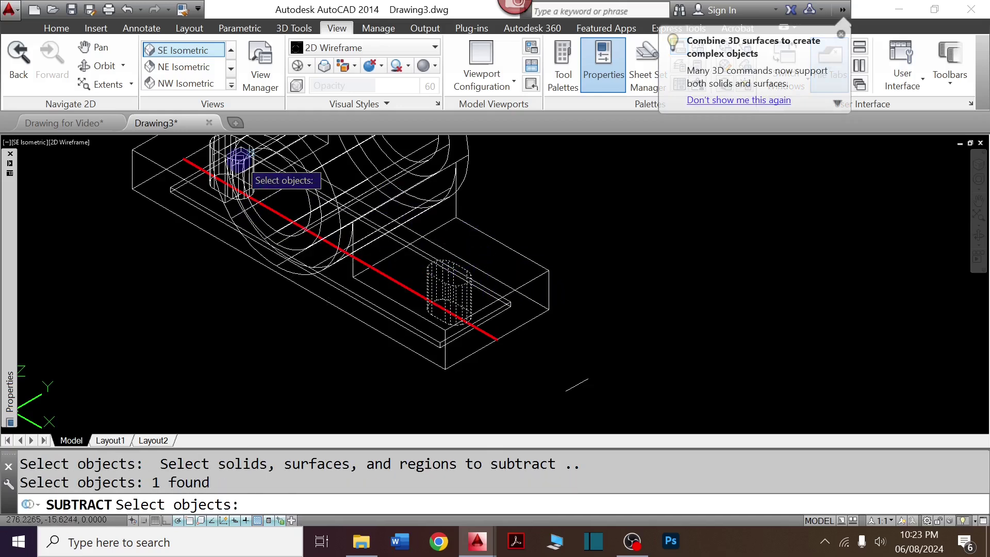
pyautogui.click(211, 146)
pyautogui.click(307, 197)
pyautogui.press('Return')
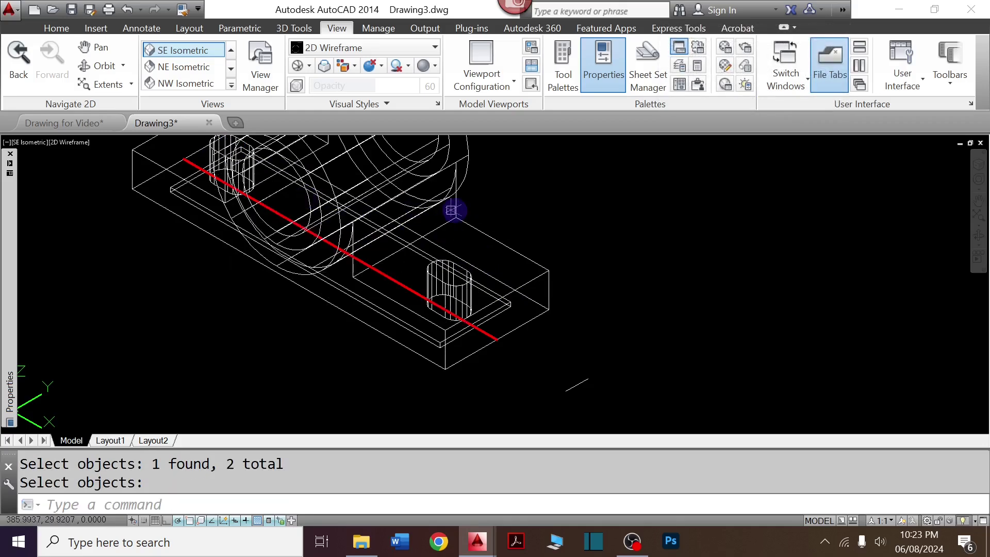
# Preview with hidden lines removed and erase the short stray line
pyautogui.write('HI')
pyautogui.press('Return')
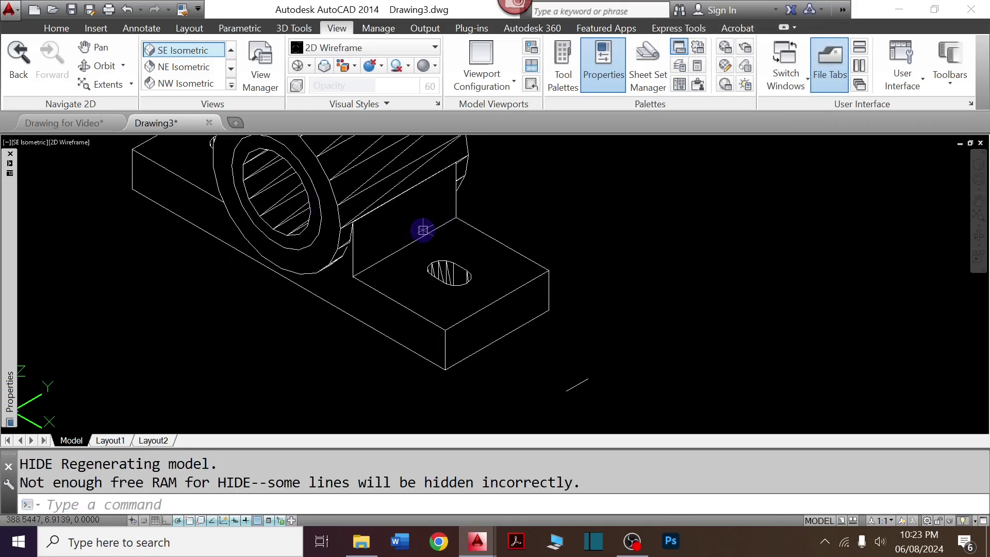
pyautogui.click(593, 396)
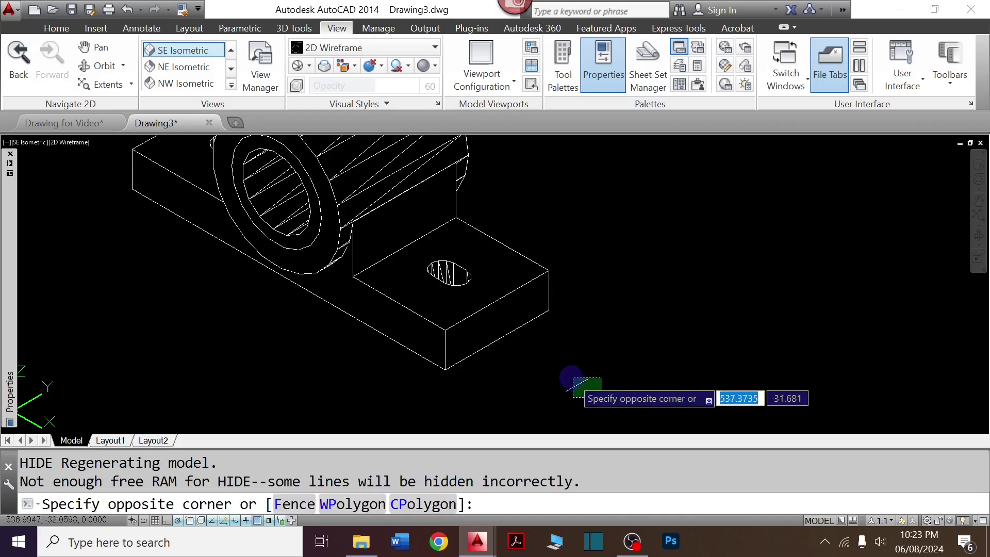
pyautogui.click(565, 374)
pyautogui.press('Delete')
pyautogui.press('Escape')
pyautogui.press('Escape')
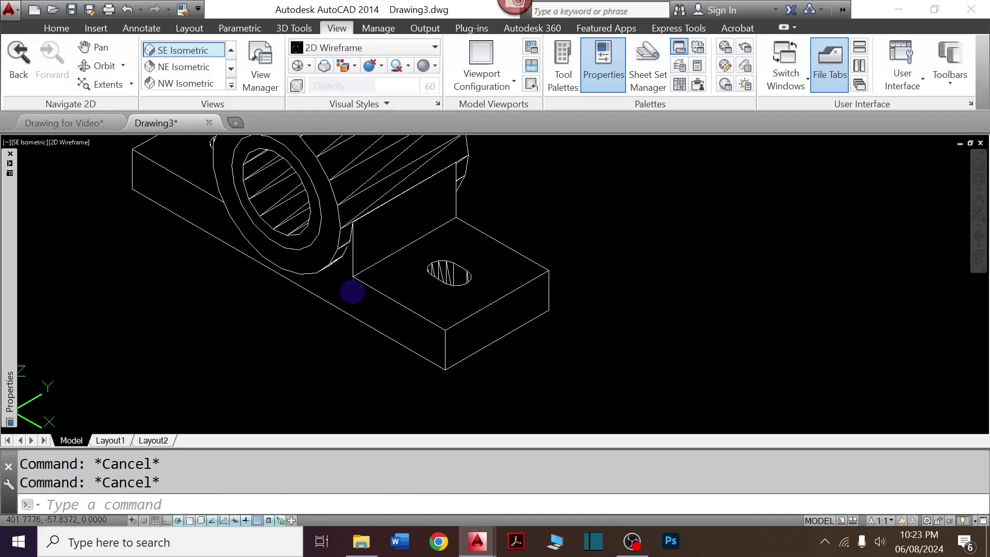
pyautogui.write('f')
pyautogui.press('Return')
# Fillet the first base end edge with a radius of 5
pyautogui.write('R')
pyautogui.press('Return')
pyautogui.write('5')
pyautogui.press('Return')
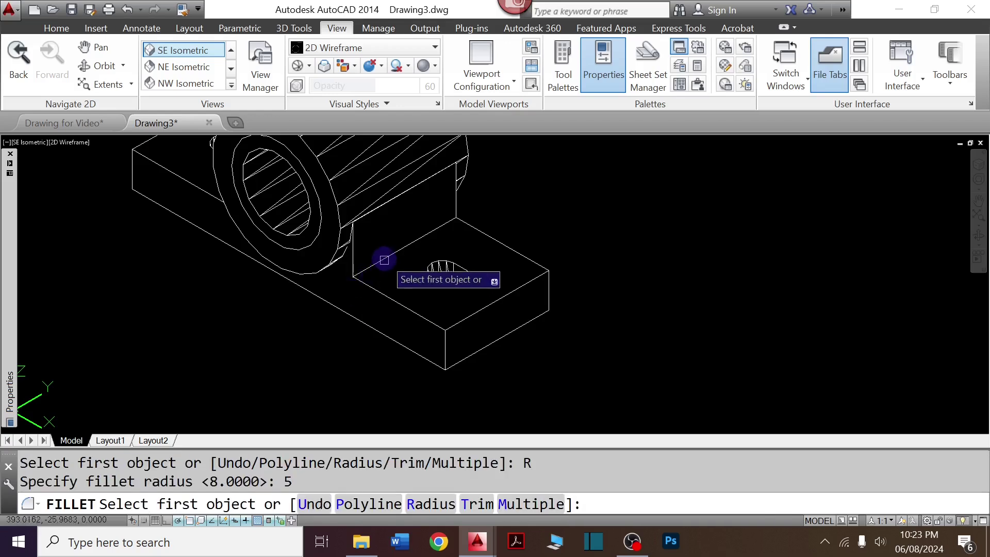
pyautogui.click(384, 259)
pyautogui.press('Return')
pyautogui.press('Return')
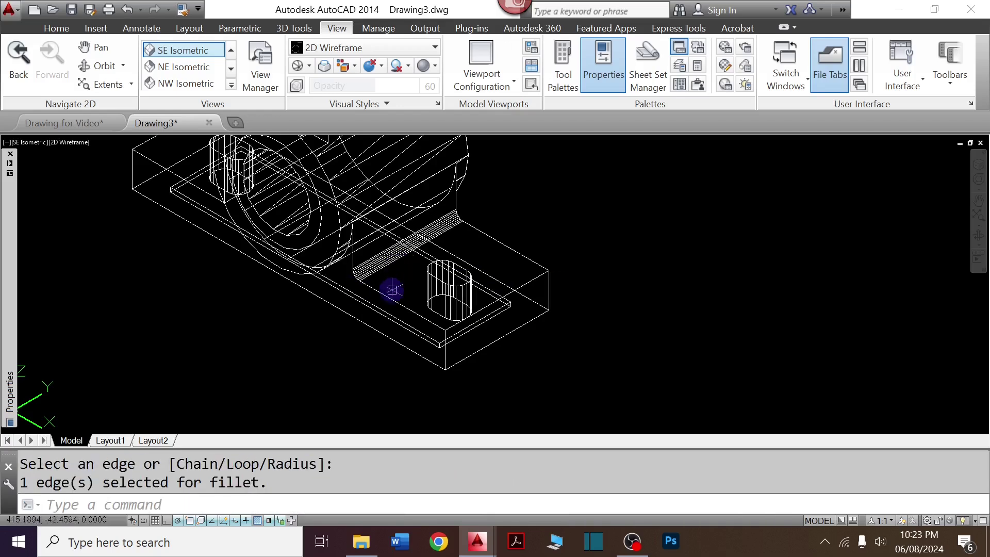
pyautogui.press('Return')
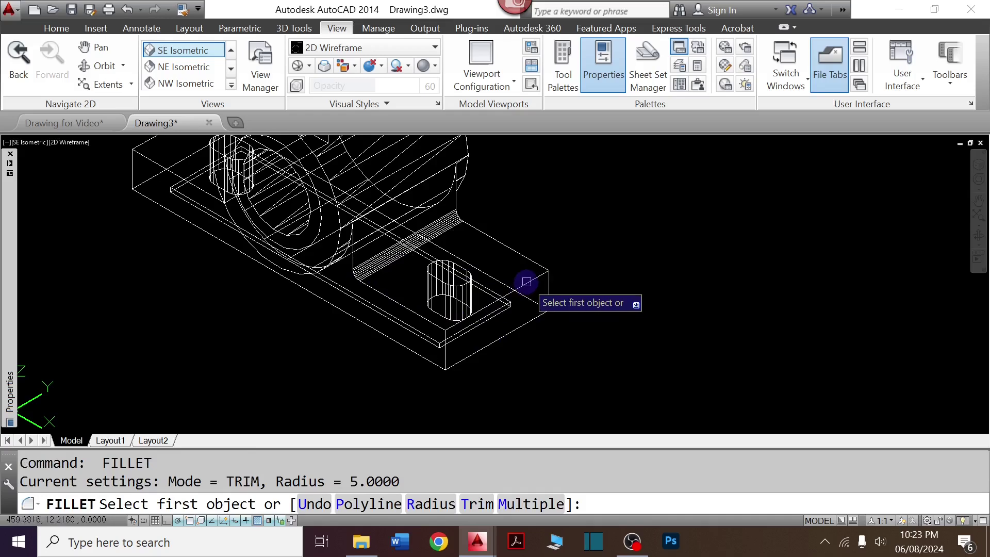
pyautogui.press('Escape')
# Fillet the right-end base edge at radius 5 and regenerate the display
pyautogui.click(527, 281)
pyautogui.press('Escape')
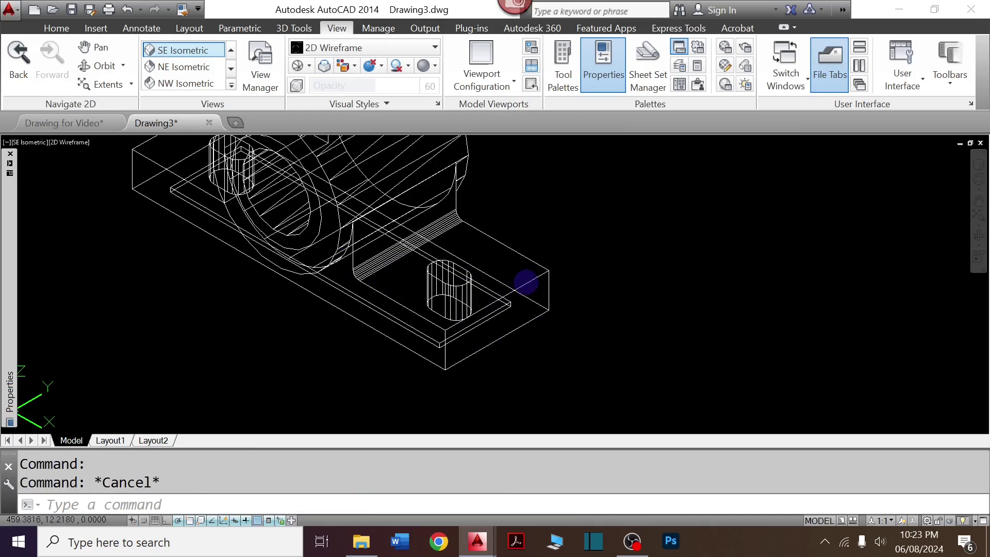
pyautogui.press('Return')
pyautogui.click(534, 283)
pyautogui.press('Return')
pyautogui.press('Return')
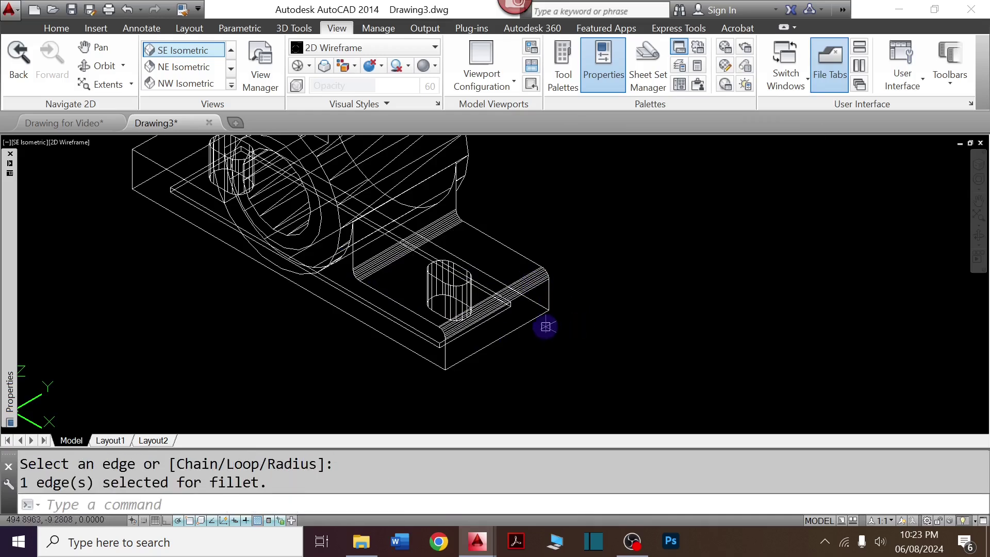
pyautogui.write('re')
pyautogui.press('Return')
pyautogui.keyDown('shift'); pyautogui.moveTo(299, 269); pyautogui.dragTo(406, 278, button='middle'); pyautogui.keyUp('shift')
pyautogui.scroll(-4, 407, 278)
pyautogui.write('f')
pyautogui.press('Return')
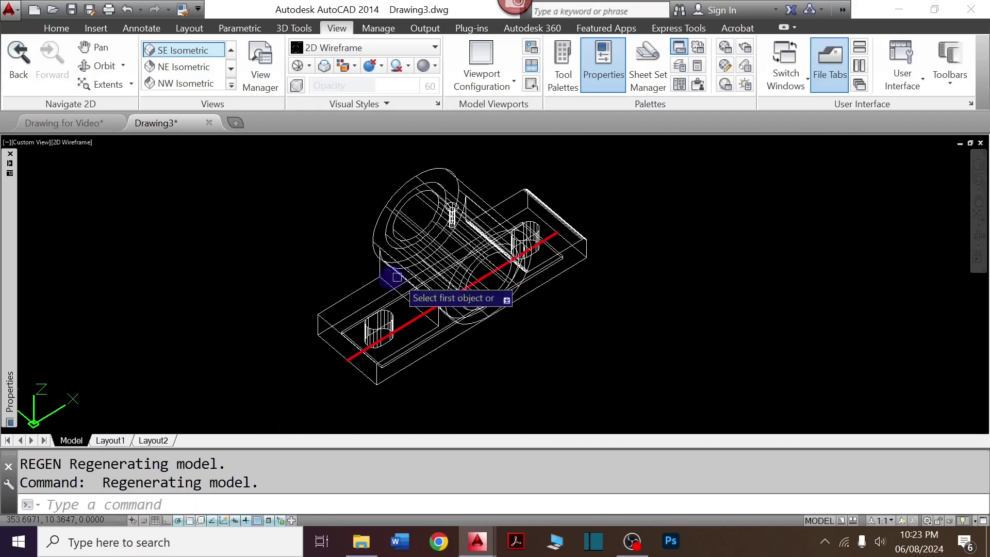
pyautogui.scroll(3, 320, 317)
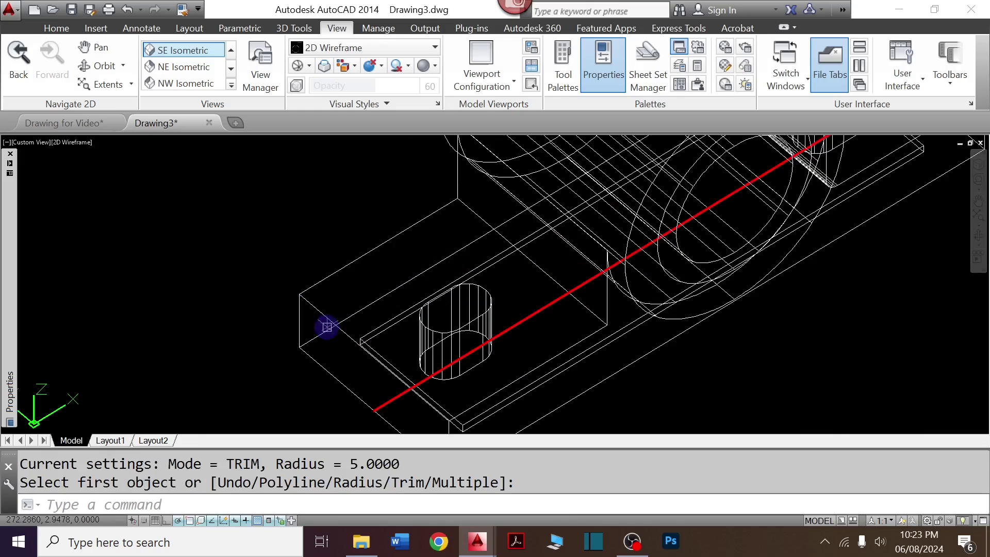
# Fillet two more base end edges with the 5-unit radius
pyautogui.press('Return')
pyautogui.click(326, 324)
pyautogui.press('Return')
pyautogui.click(328, 320)
pyautogui.press('Return')
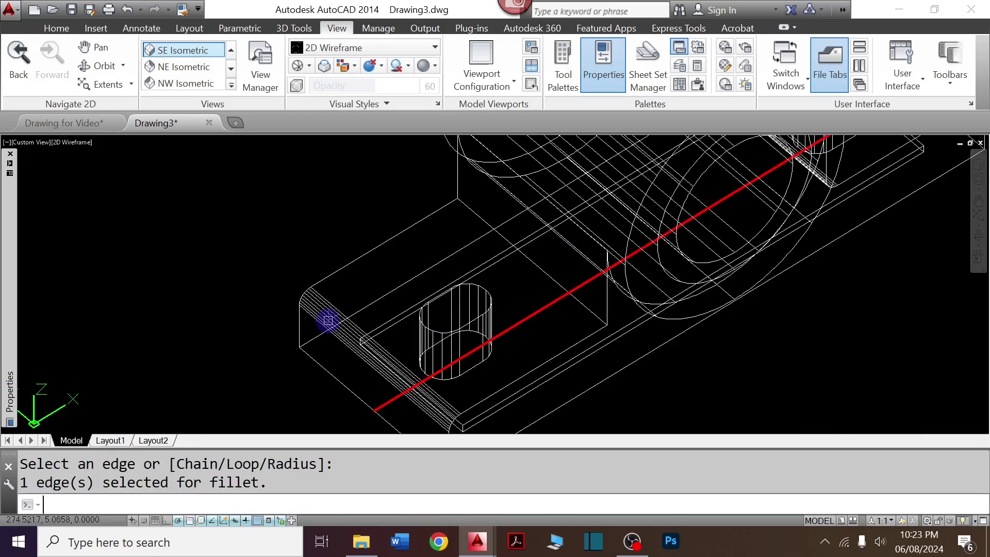
pyautogui.press('Return')
pyautogui.click(478, 219)
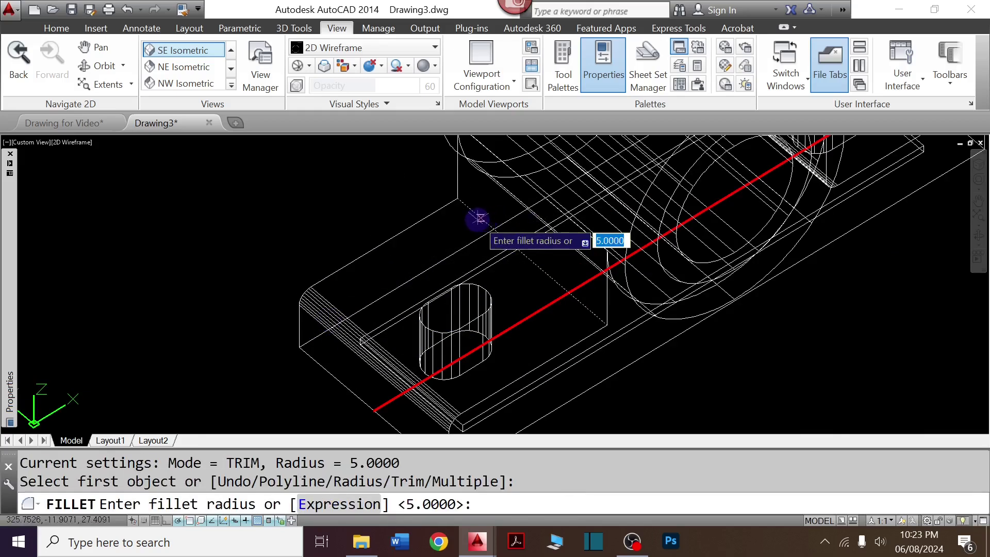
pyautogui.press('Return')
pyautogui.press('Return')
pyautogui.scroll(-3, 434, 214)
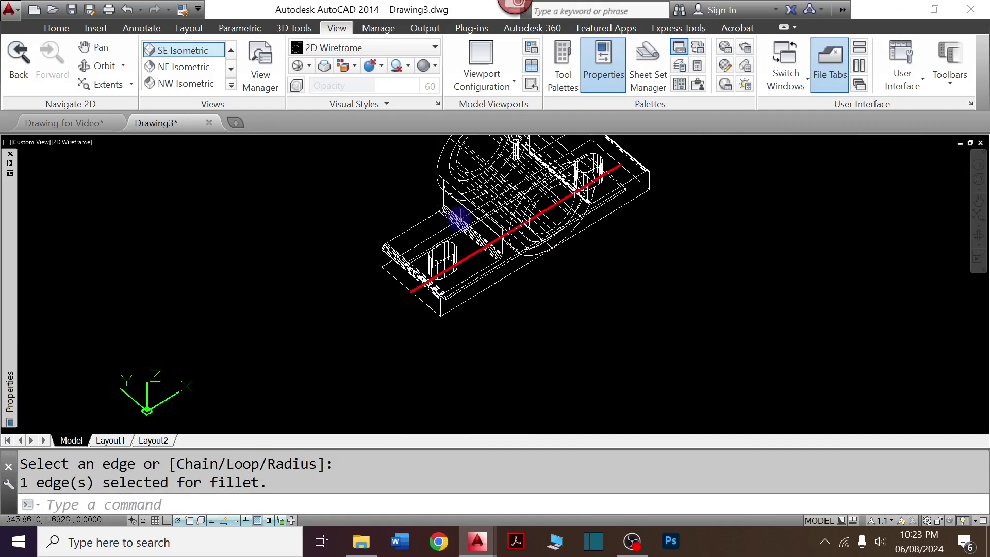
# Switch to the SE Isometric preset view
pyautogui.click(232, 86)
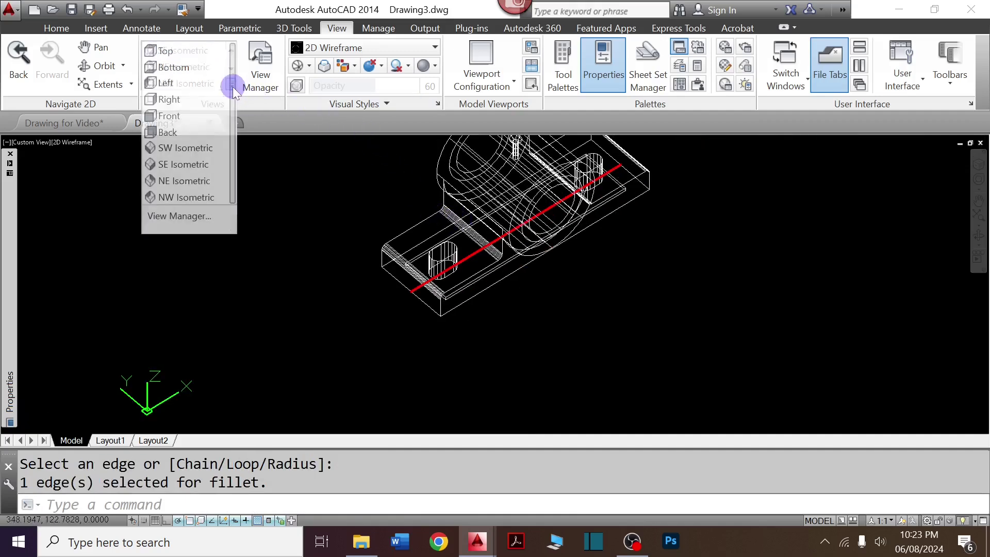
pyautogui.click(209, 166)
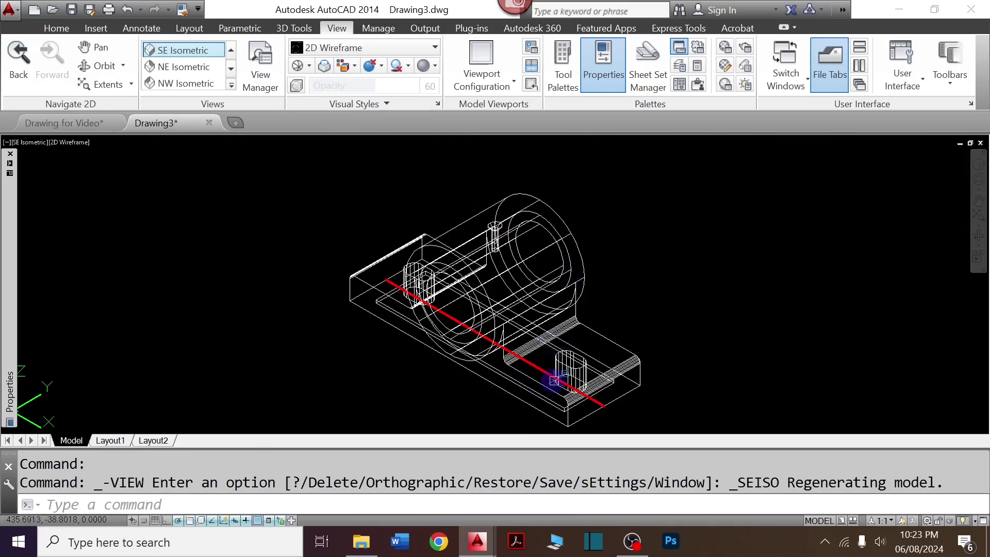
pyautogui.scroll(2, 553, 381)
# Delete the red line running through the model and select the base solid
pyautogui.click(533, 363)
pyautogui.press('Delete')
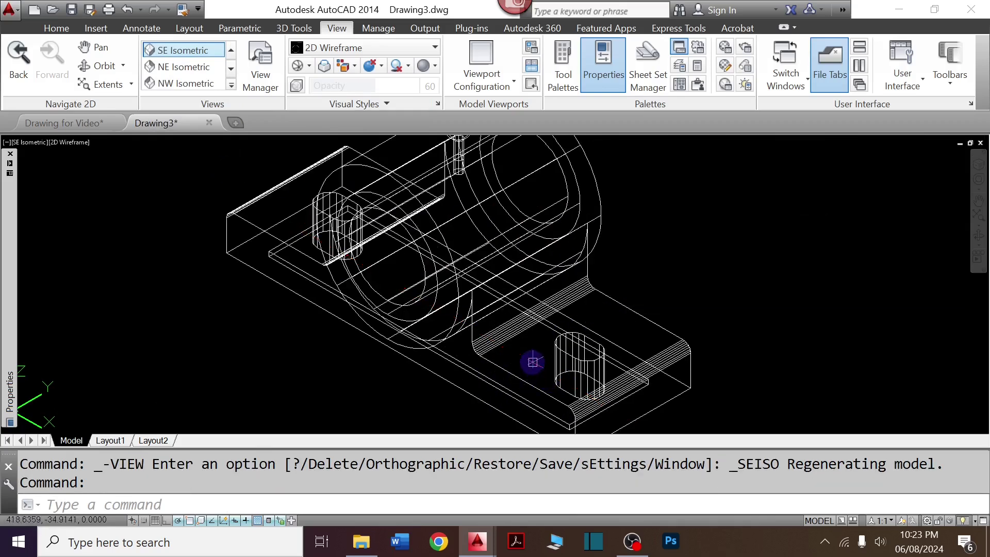
pyautogui.scroll(-2, 536, 306)
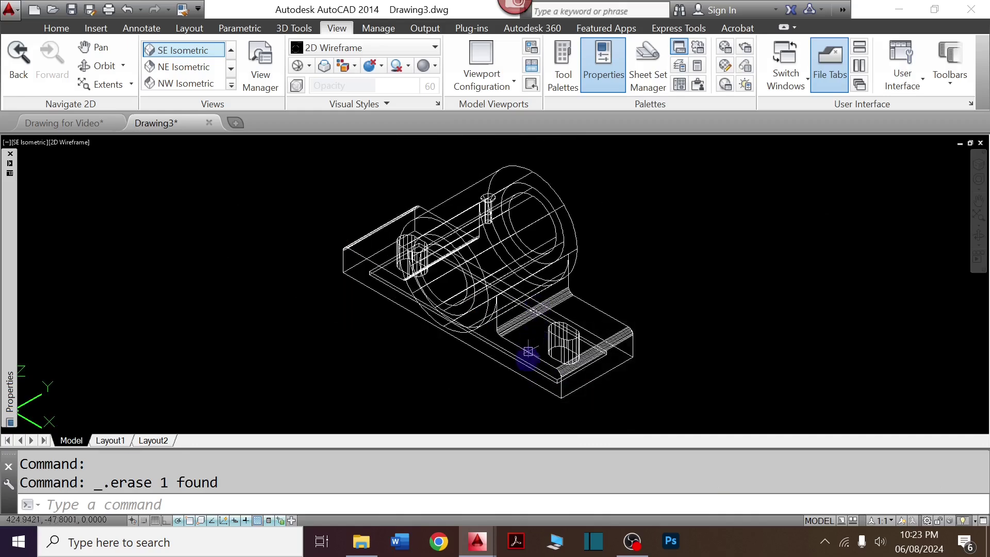
pyautogui.scroll(4, 447, 305)
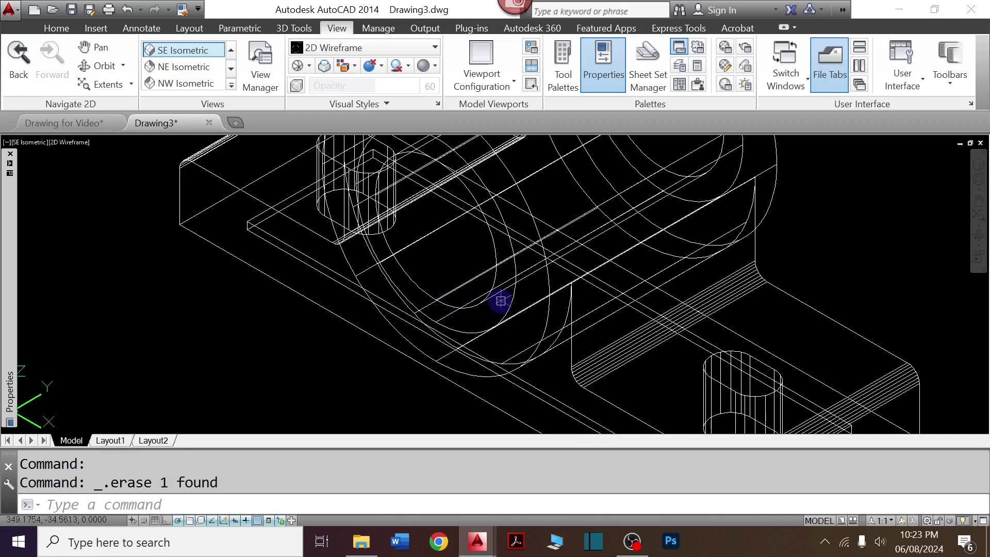
pyautogui.scroll(-2, 501, 300)
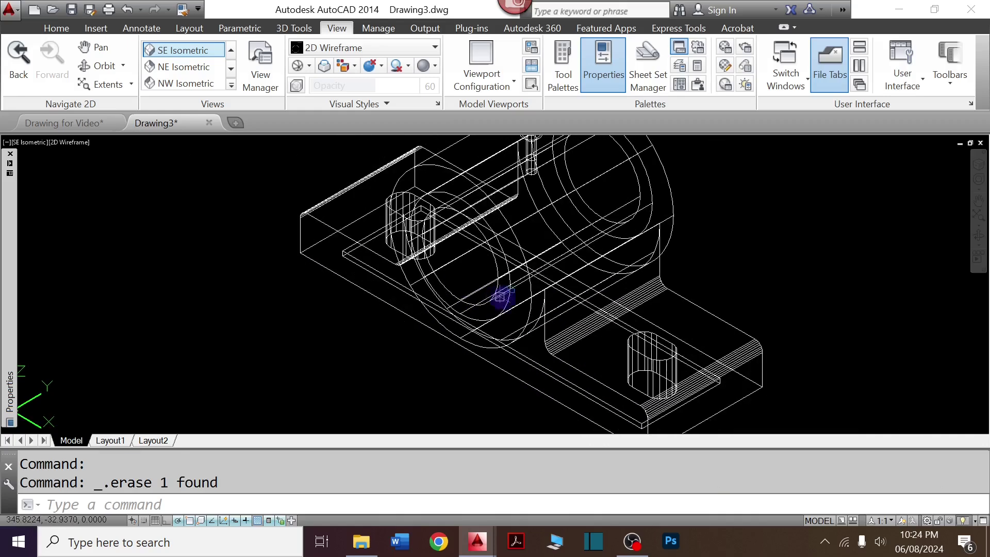
pyautogui.click(587, 380)
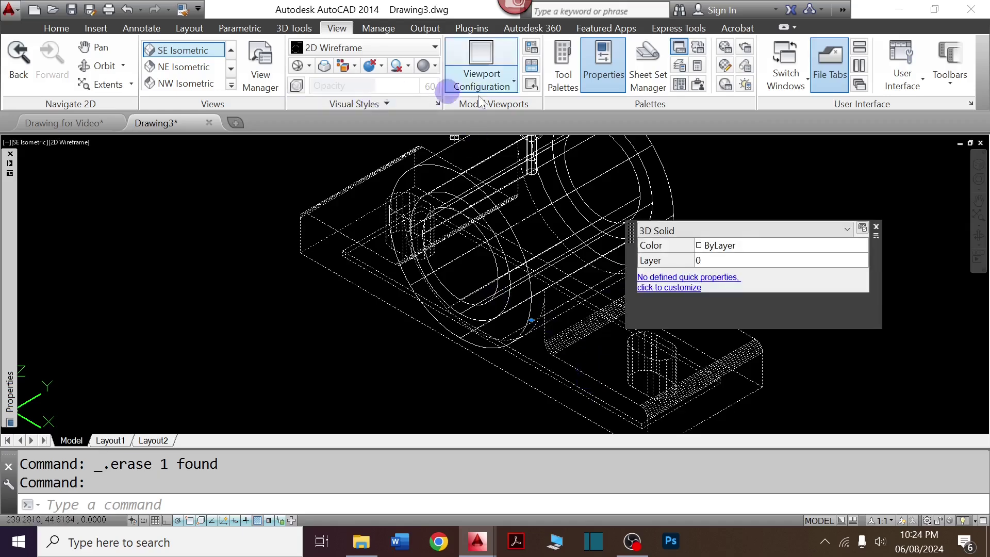
# Set the bearing base's colour to Green in Quick Properties
pyautogui.click(734, 252)
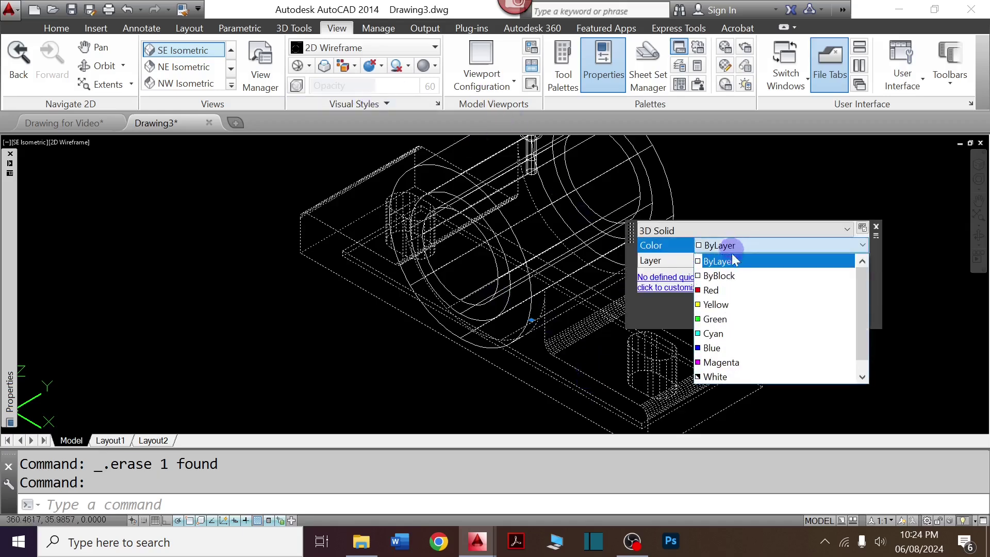
pyautogui.click(715, 319)
pyautogui.press('Escape')
# Set the bushing cylinder's colour to Yellow
pyautogui.click(497, 268)
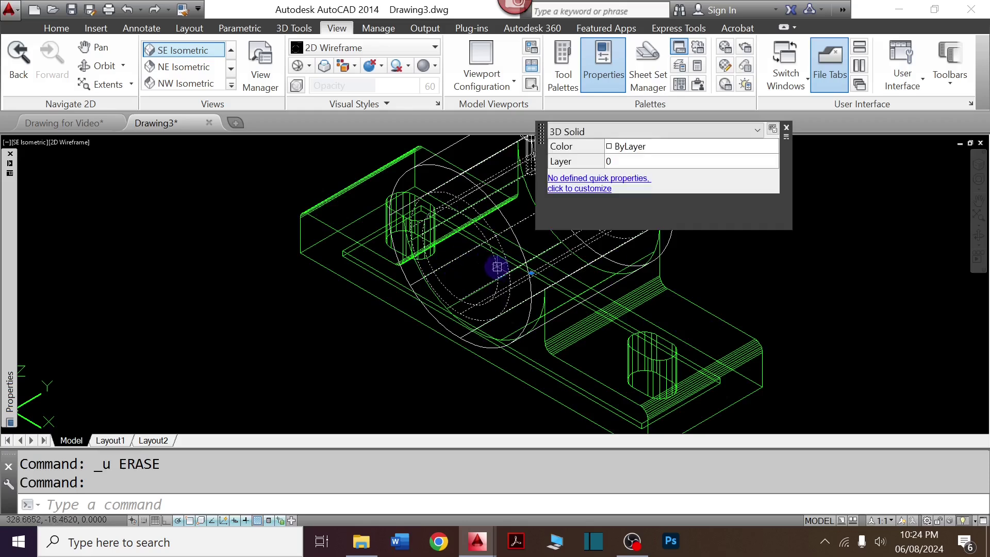
pyautogui.click(656, 145)
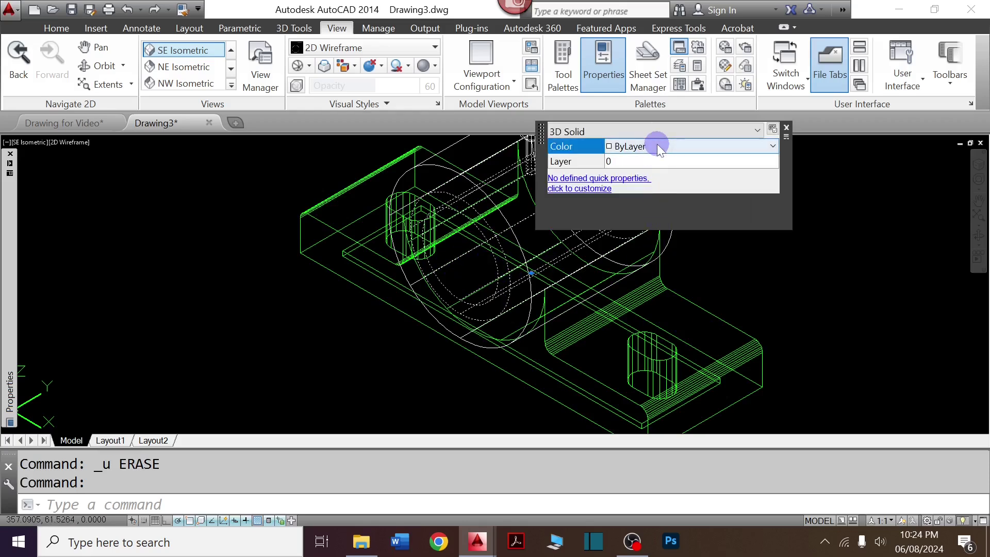
pyautogui.click(657, 145)
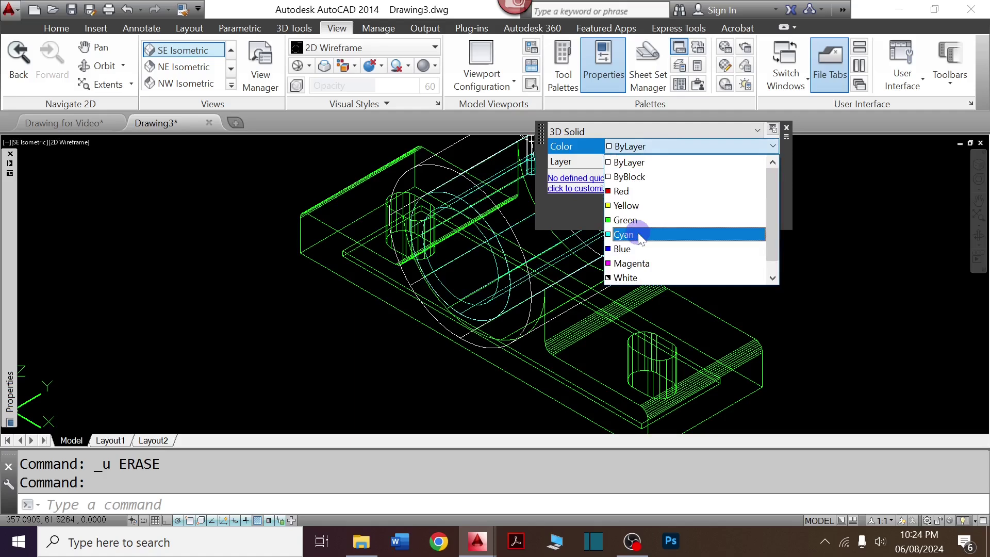
pyautogui.click(639, 207)
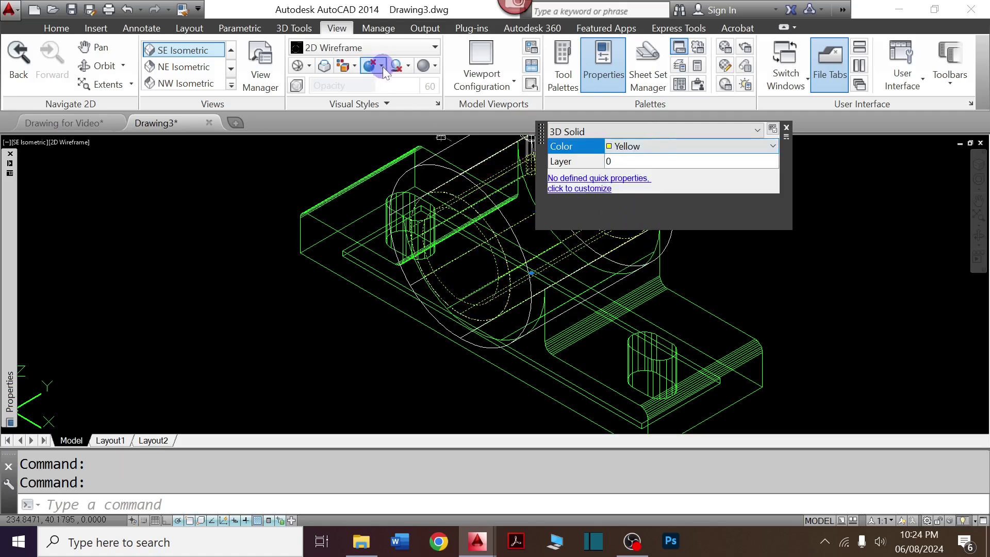
pyautogui.press('Escape')
pyautogui.click(434, 66)
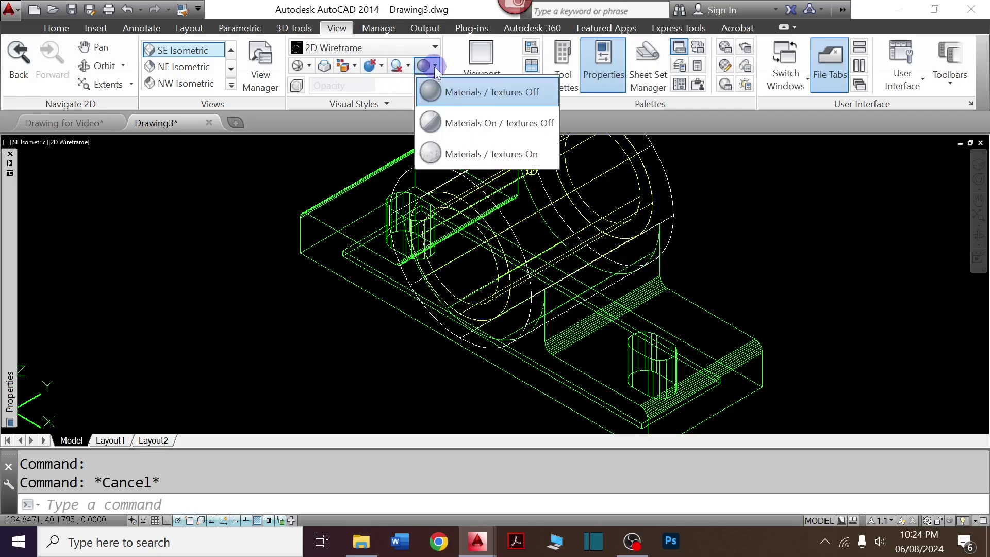
# Apply the Realistic visual style to shade the bearing model
pyautogui.click(390, 57)
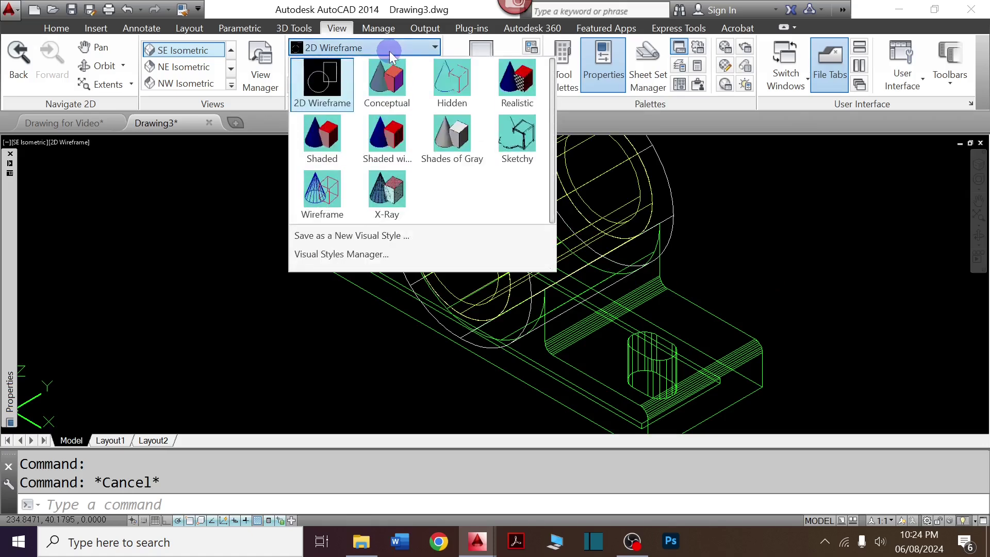
pyautogui.click(521, 95)
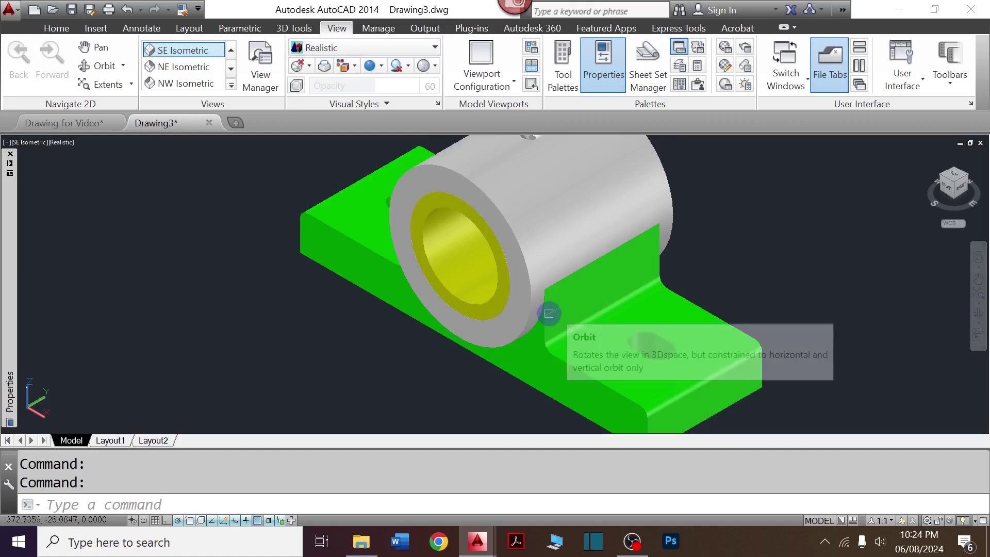
pyautogui.press('Escape')
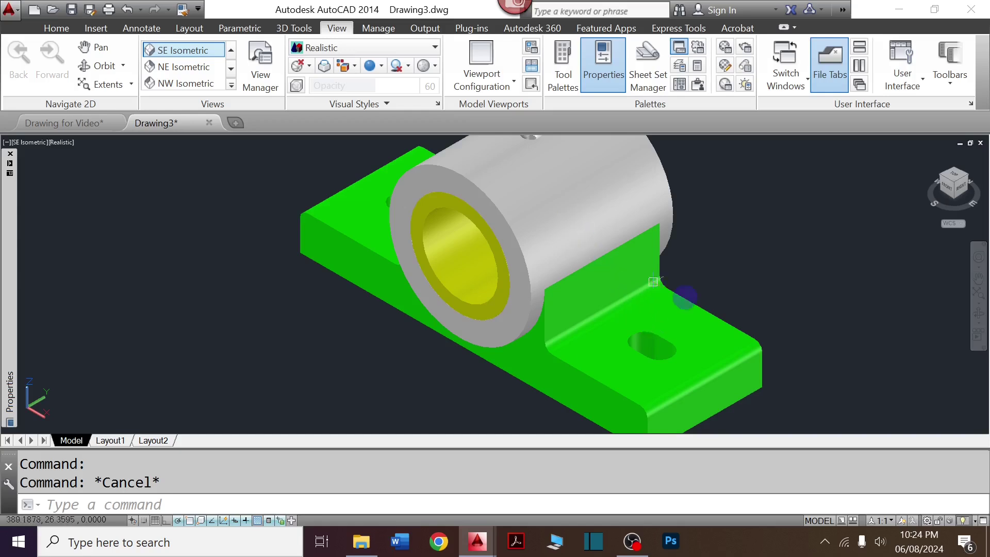
pyautogui.write('UNI')
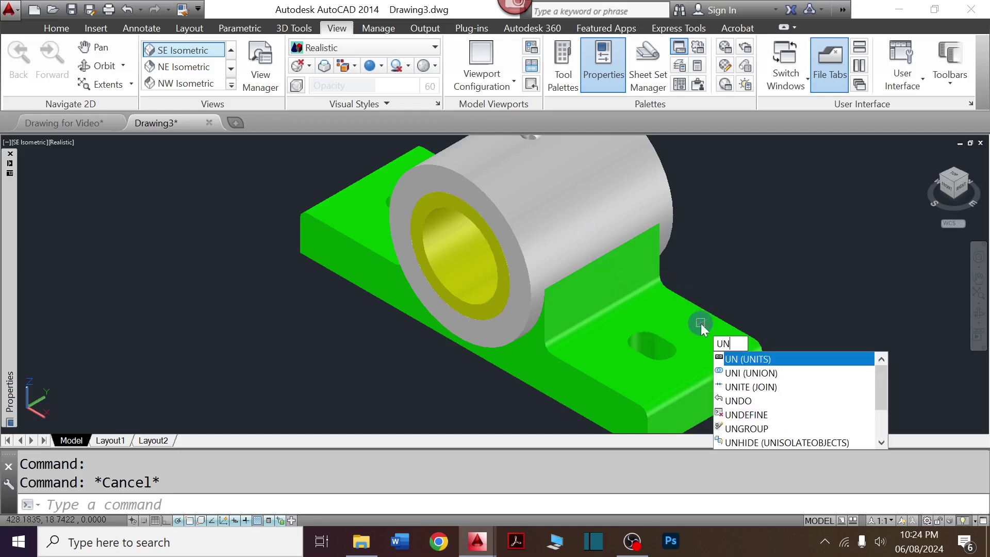
# Union the green base and grey housing into one solid, using selection cycling
pyautogui.click(753, 360)
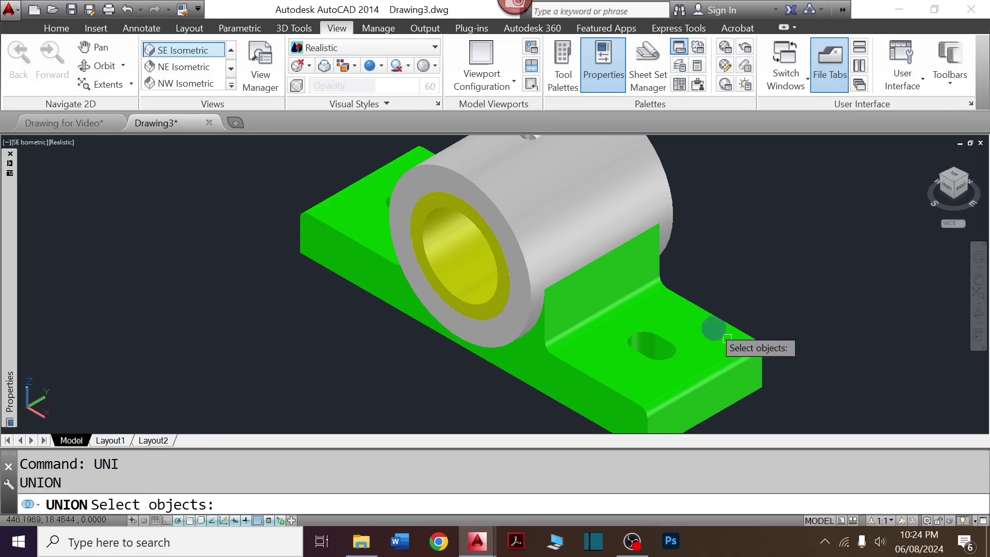
pyautogui.click(711, 321)
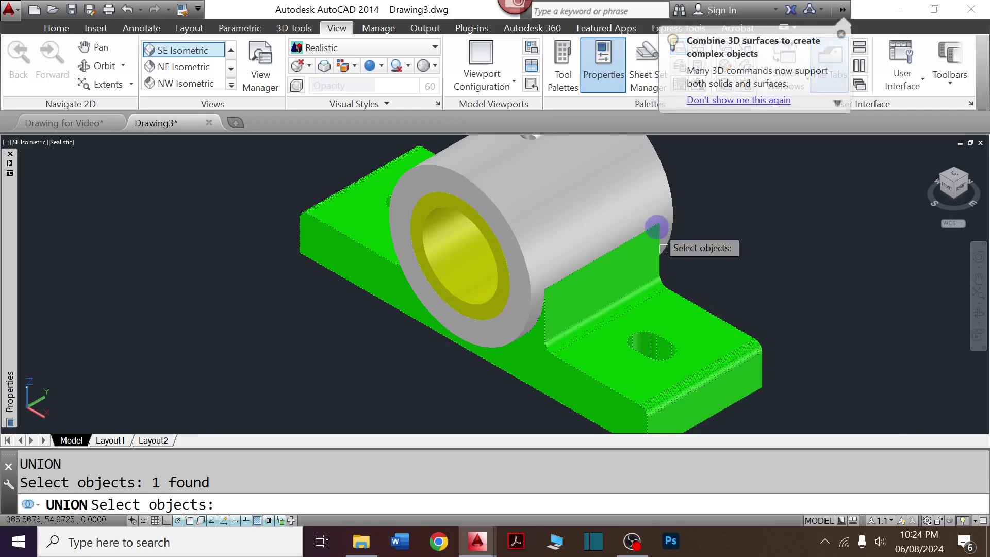
pyautogui.click(652, 202)
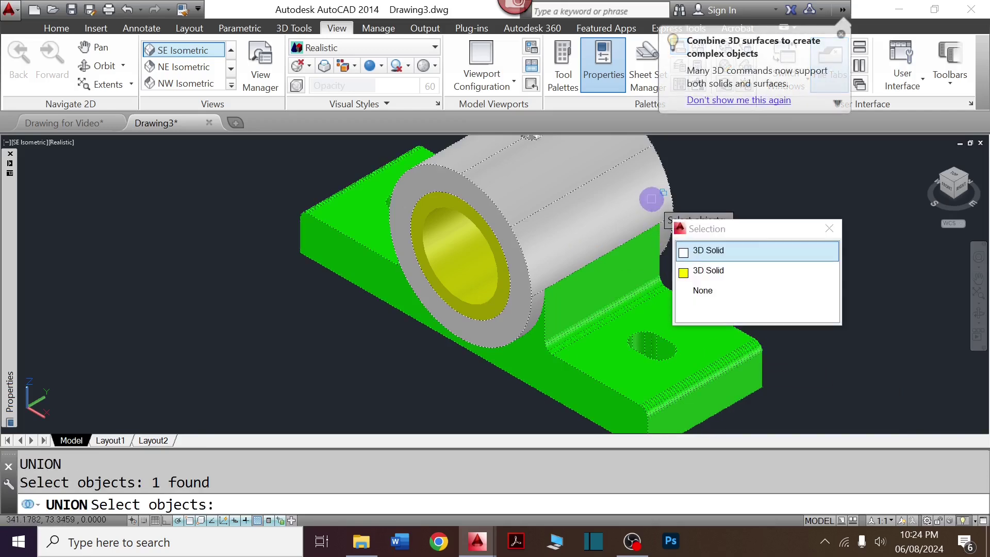
pyautogui.click(721, 253)
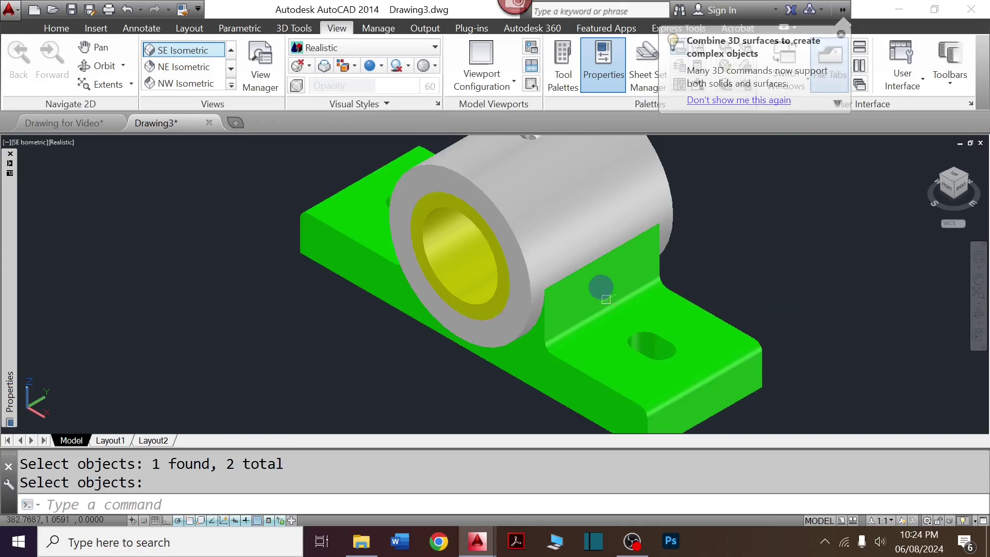
pyautogui.press('Return')
# Colour the merged body Green and zoom to the model's extents
pyautogui.click(594, 274)
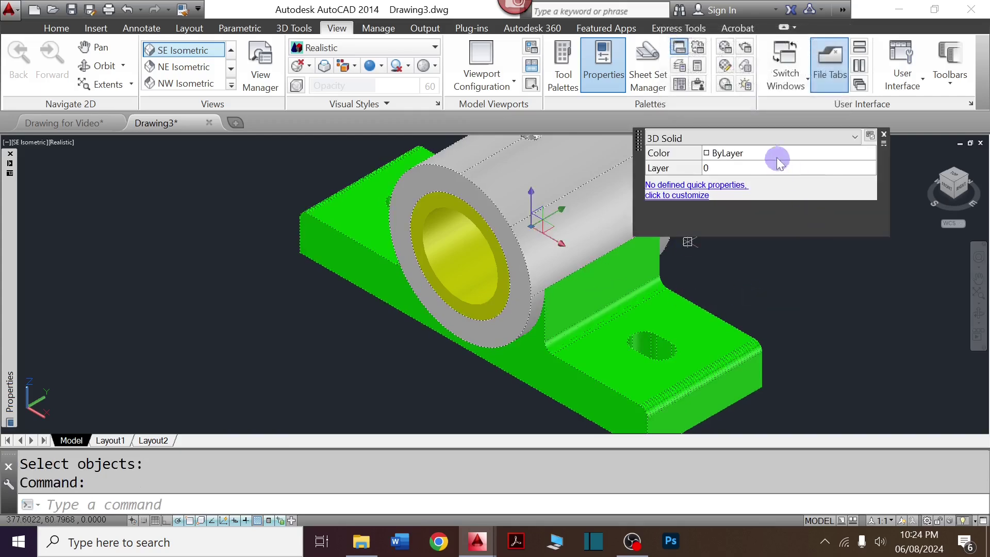
pyautogui.click(771, 152)
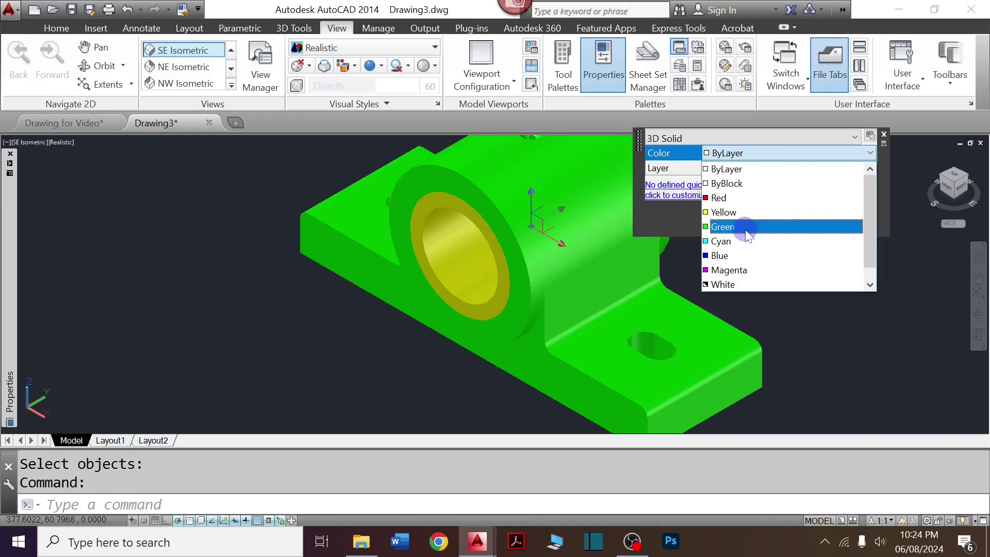
pyautogui.click(747, 227)
pyautogui.press('Escape')
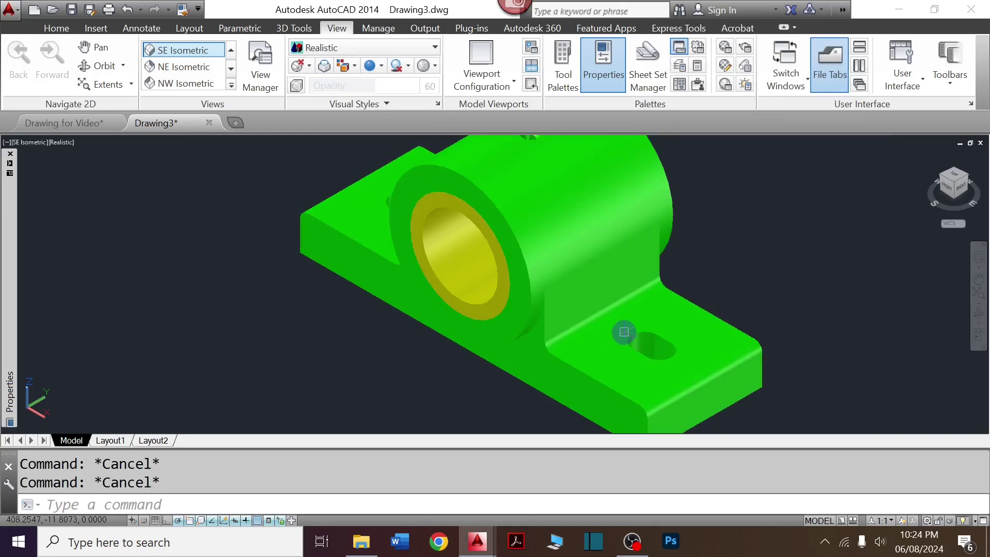
pyautogui.write('z')
pyautogui.press('Return')
pyautogui.write('e')
pyautogui.press('Return')
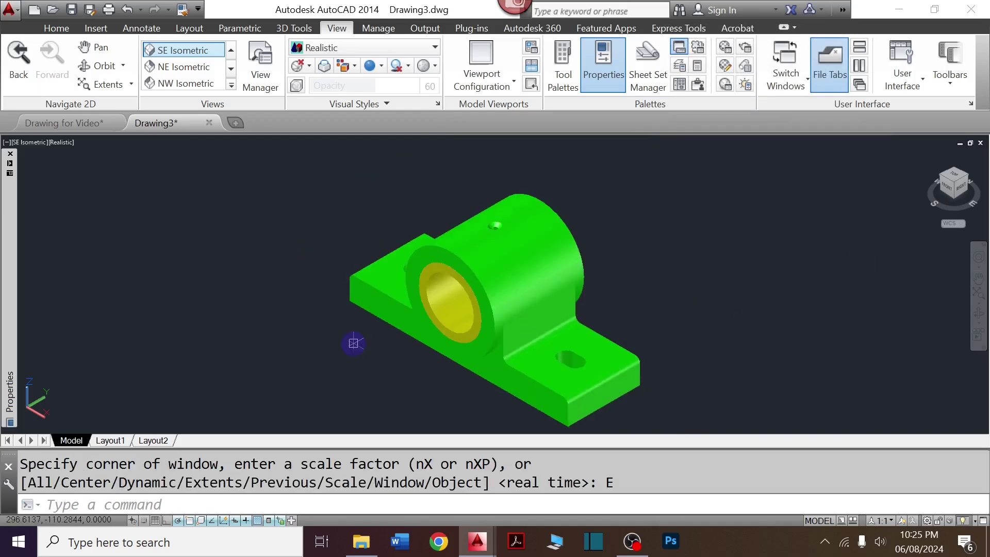